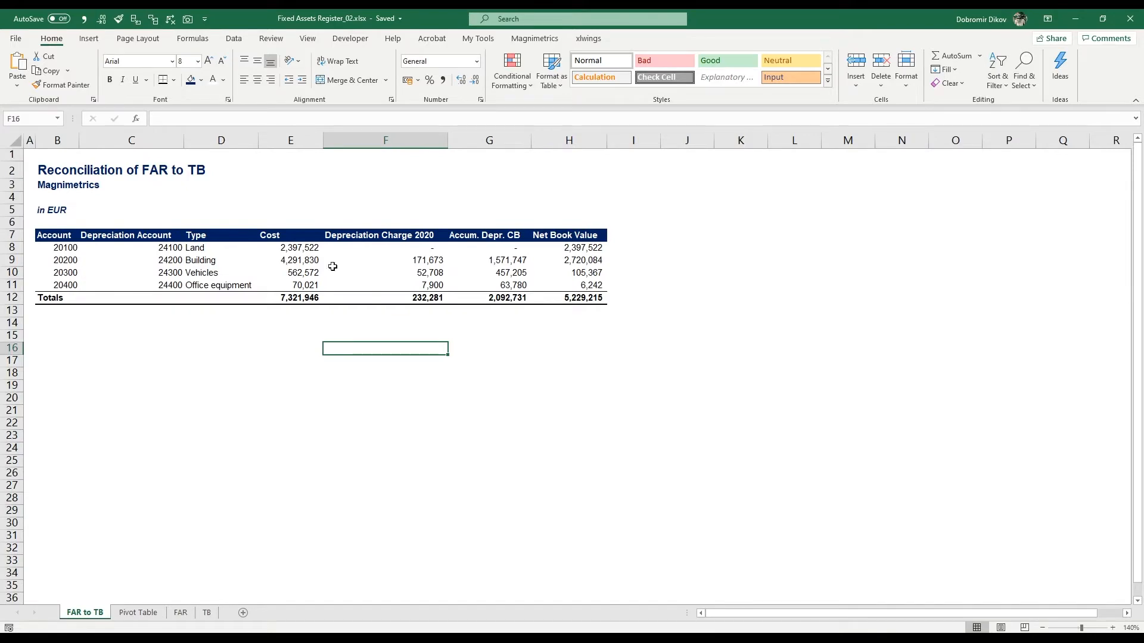
# Step: Review the Pivot Table and TB sheets, then return to the FAR to TB reconciliation sheet
pyautogui.click(137, 612)
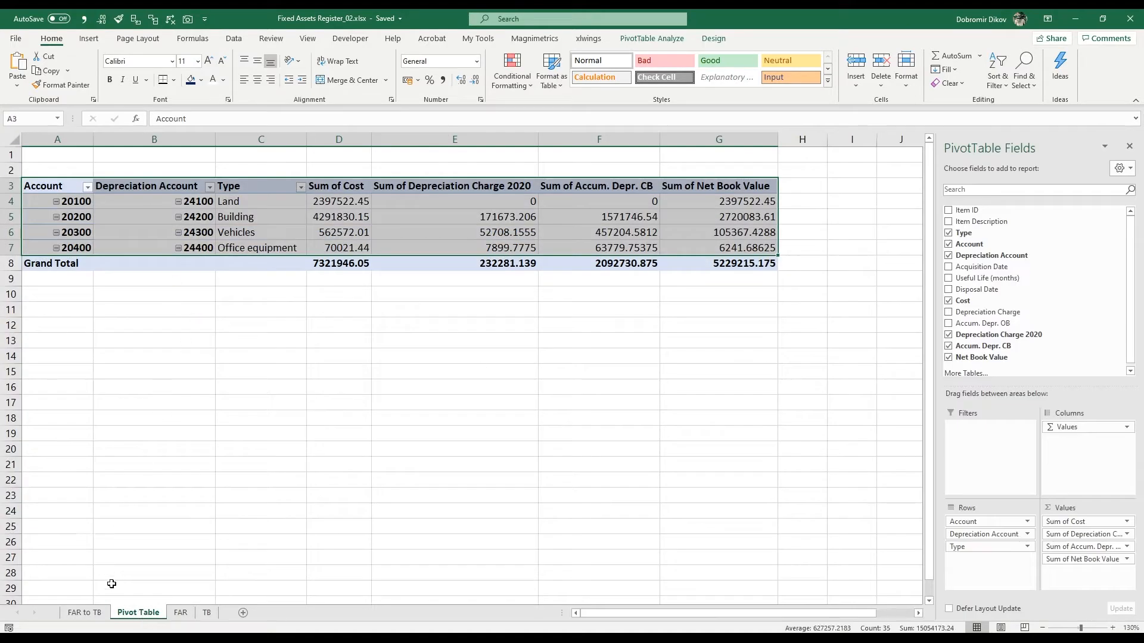
pyautogui.click(84, 613)
pyautogui.click(206, 613)
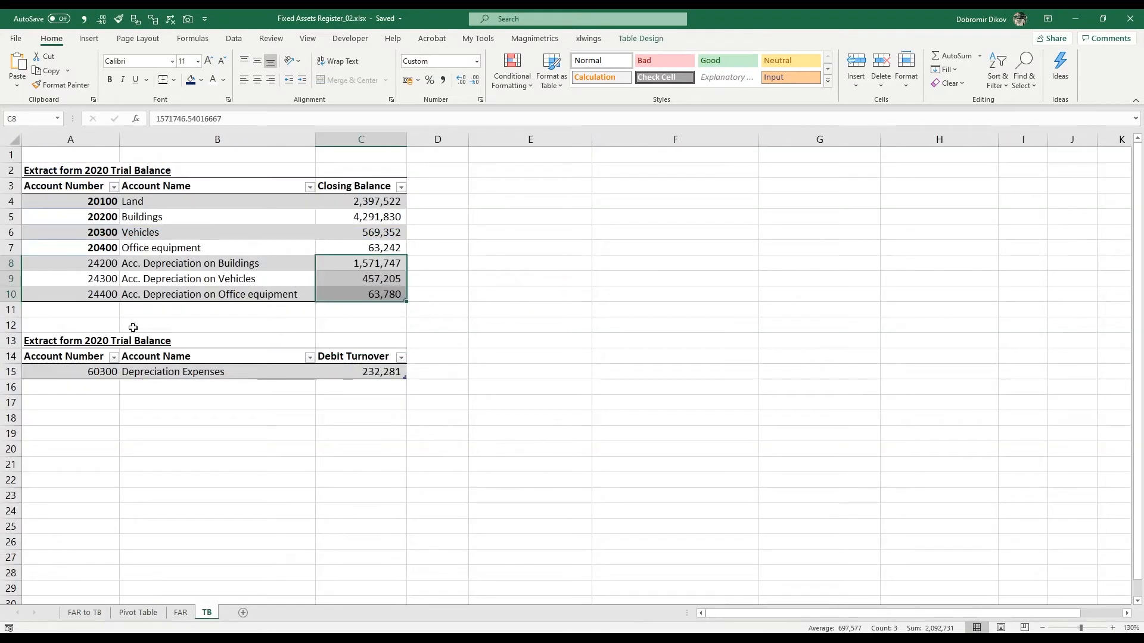
pyautogui.click(337, 204)
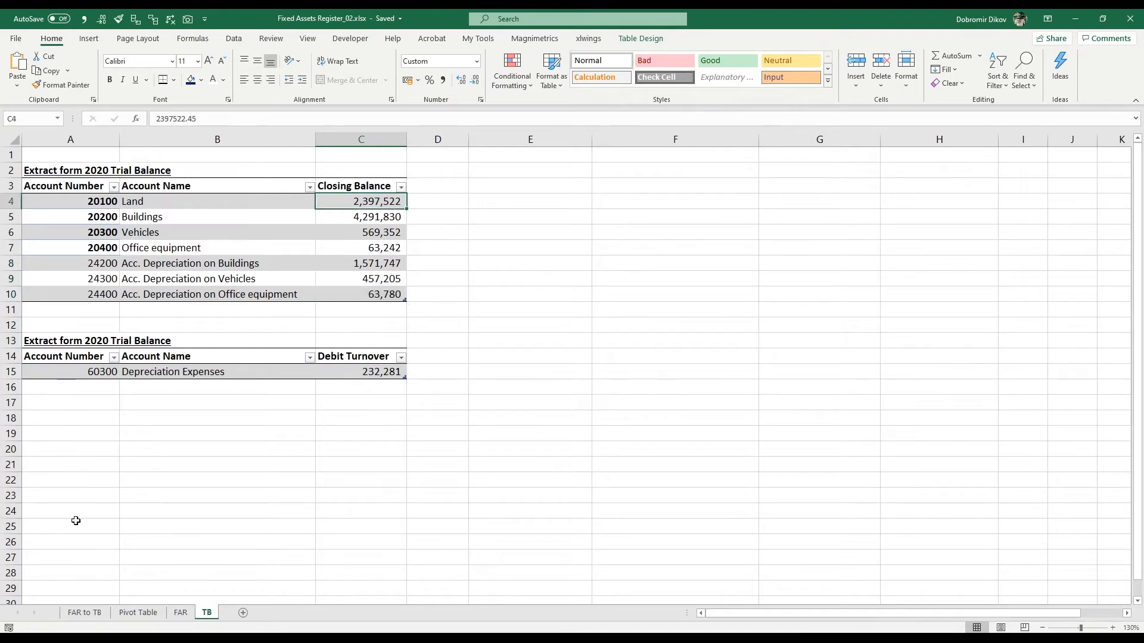
pyautogui.click(84, 612)
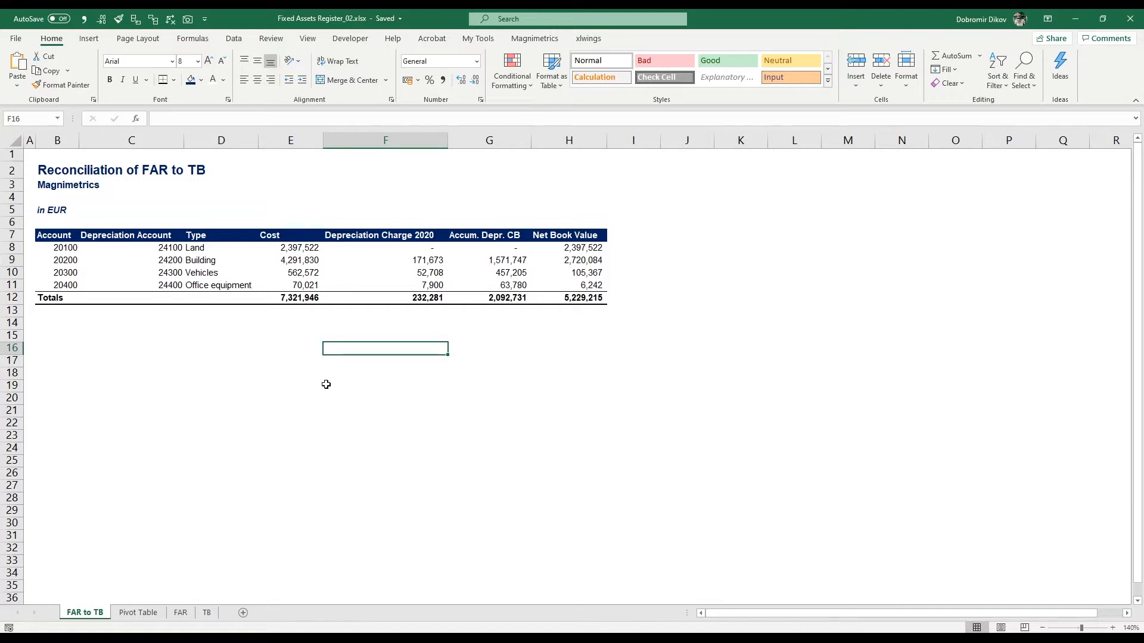
# Step: Enter the title "Reconciliation to Trial Balance" in cell I6 beside the table
pyautogui.click(635, 223)
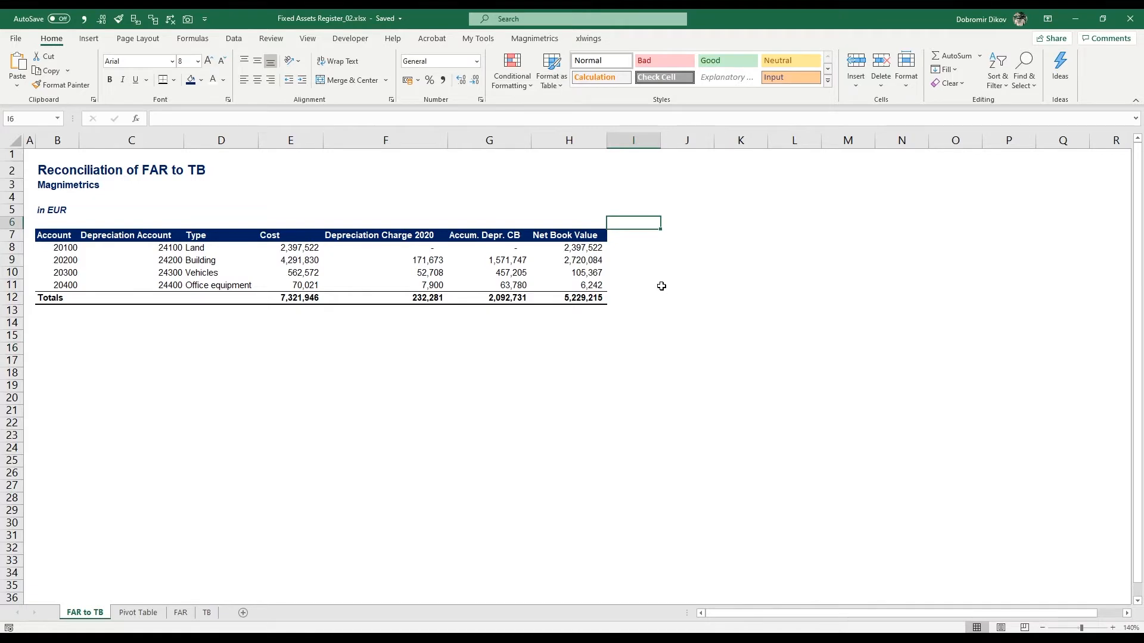
pyautogui.write('Reconci')
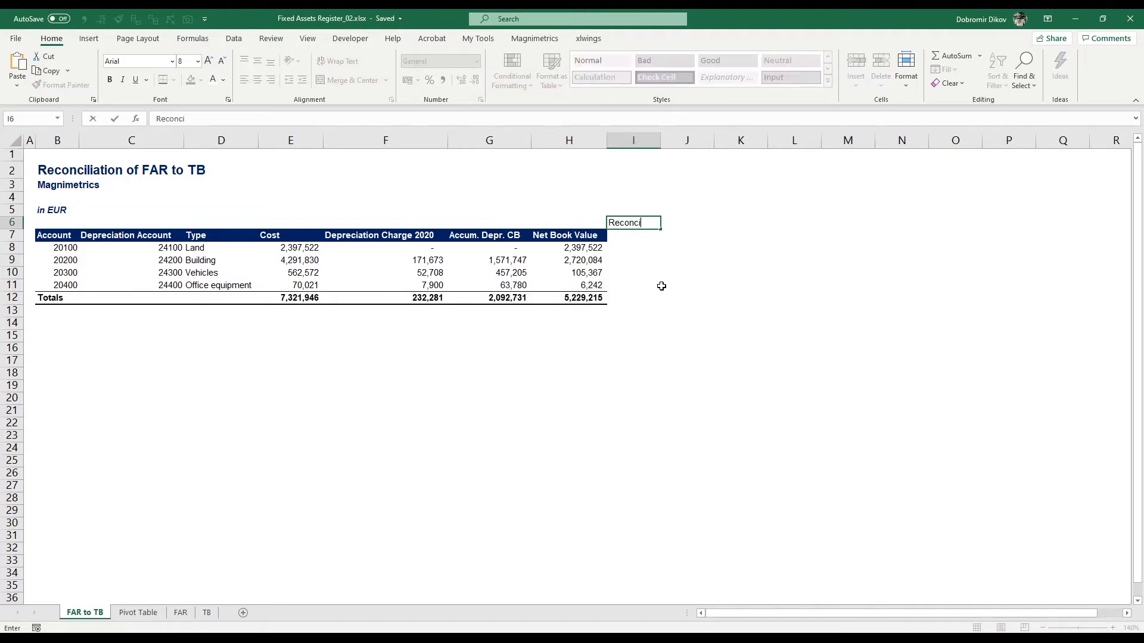
pyautogui.write('liation to Trial Balance')
pyautogui.press('Return')
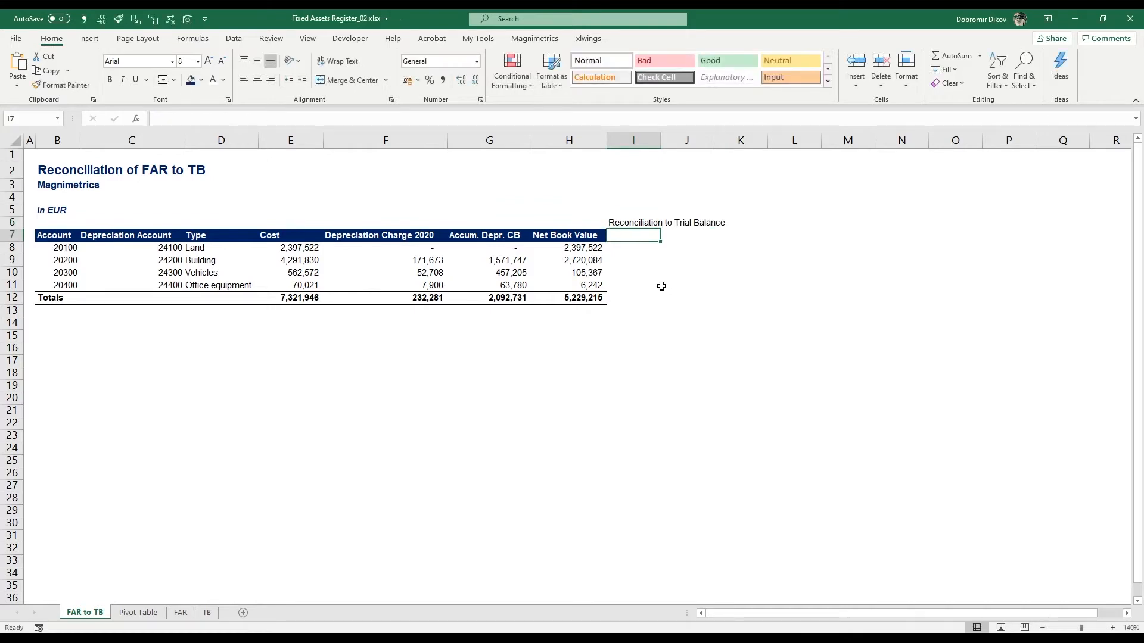
# Step: Enter the column headers "Book Value" and "Difference" in I7 and J7
pyautogui.press('Left')
pyautogui.press('Left')
pyautogui.press('Left')
pyautogui.press('Left')
pyautogui.press('Left')
pyautogui.press('Right')
pyautogui.press('Right')
pyautogui.press('Right')
pyautogui.press('Right')
pyautogui.press('Right')
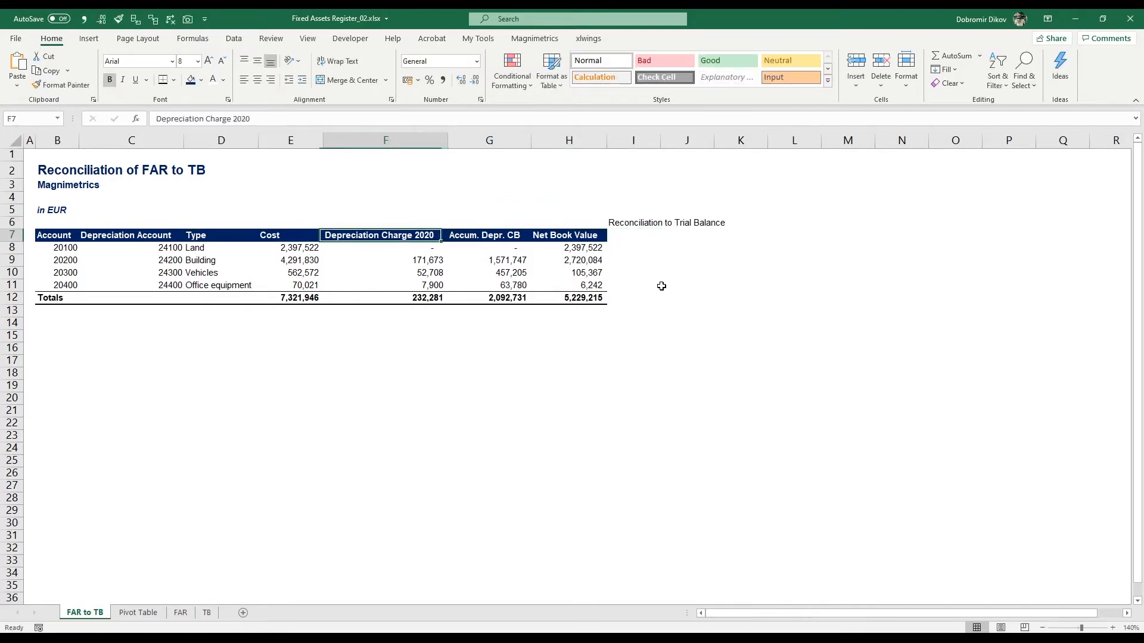
pyautogui.hotkey('ctrl', 'b')
pyautogui.write('Book')
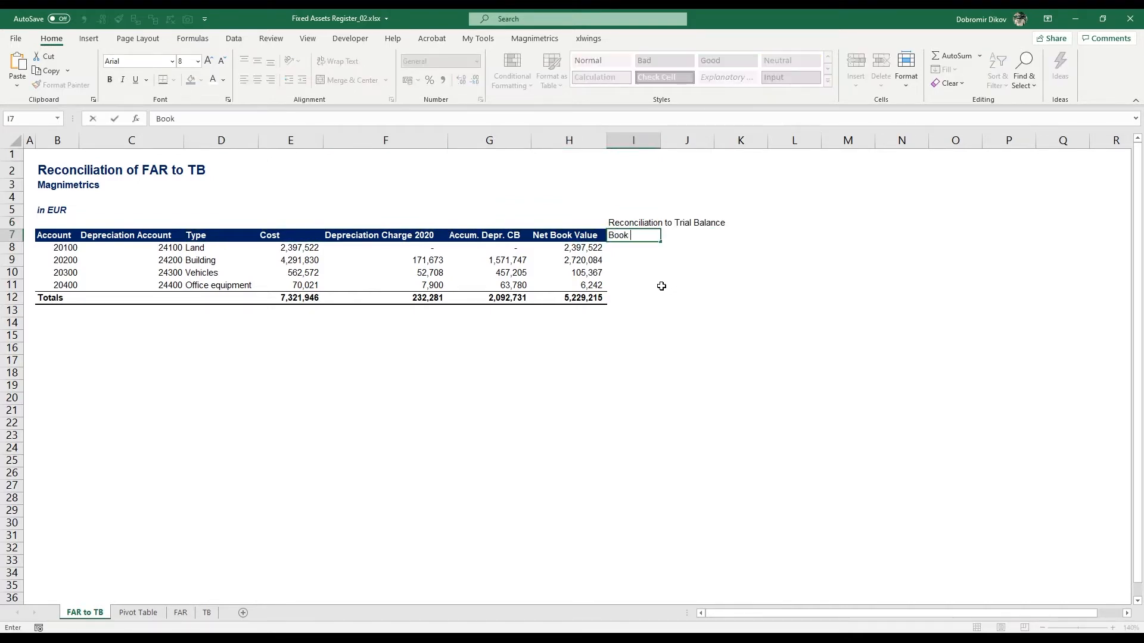
pyautogui.write(' Value')
pyautogui.press('Tab')
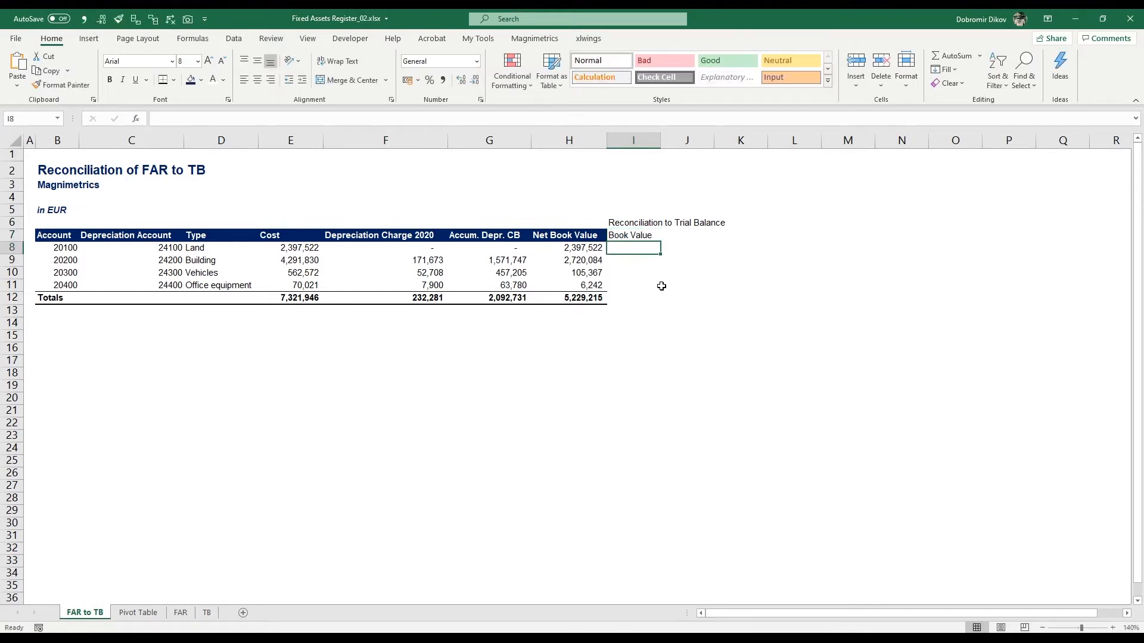
pyautogui.write('Difference')
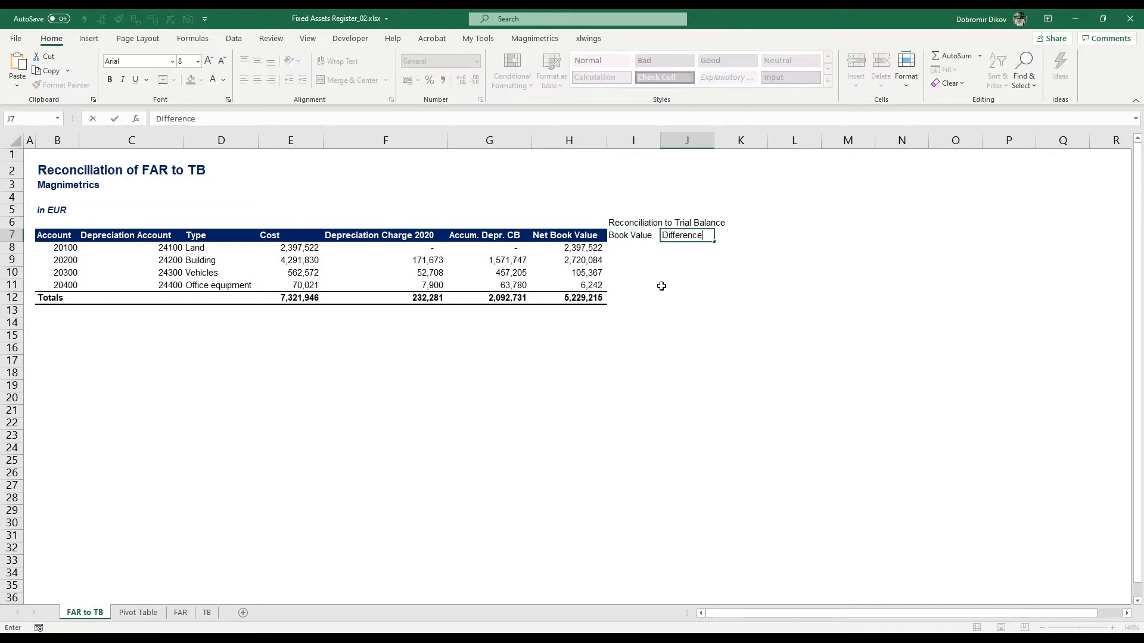
pyautogui.press('Return')
# Step: Add the headers "Depreciation" and "Difference" in K7 and L7
pyautogui.press('Up')
pyautogui.press('Right')
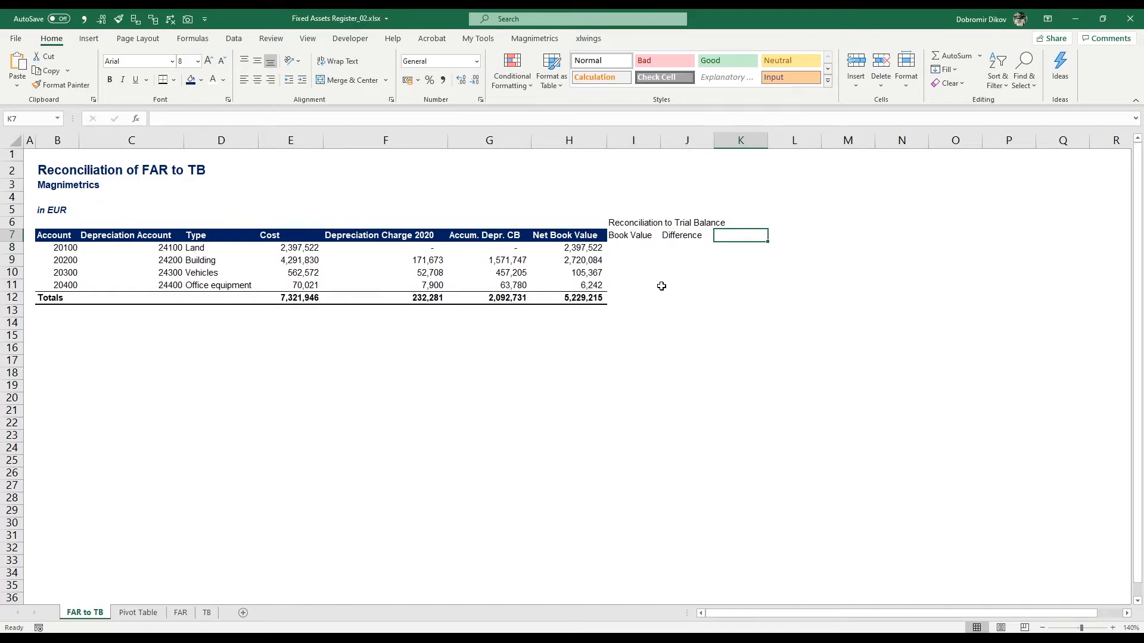
pyautogui.write('Depreciation')
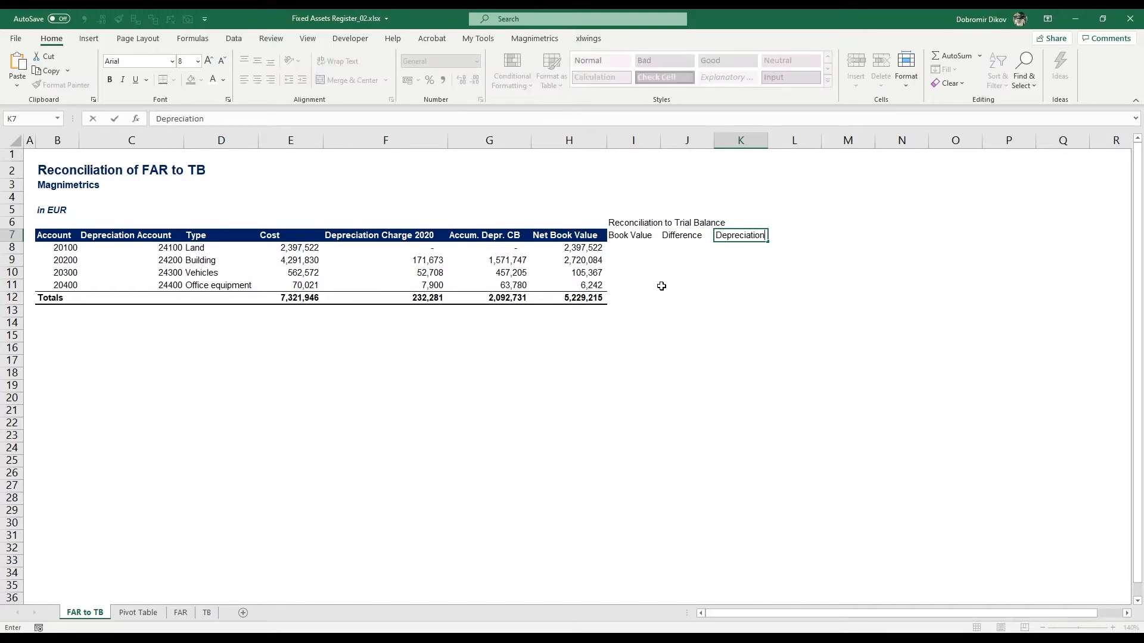
pyautogui.press('Tab')
pyautogui.write('Dif')
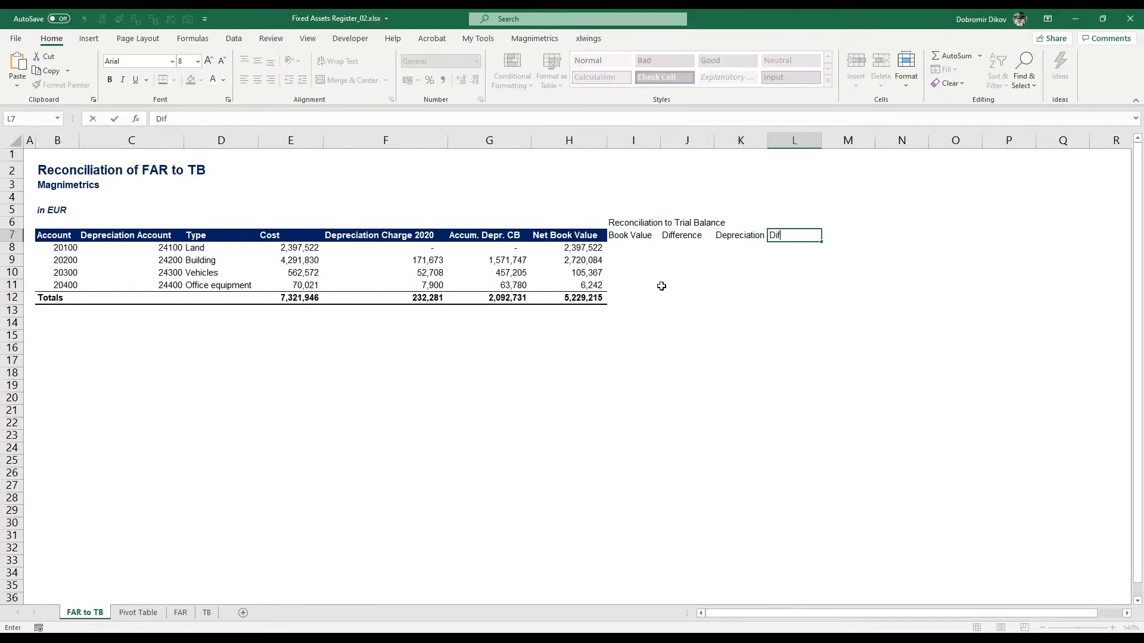
pyautogui.write('ference')
pyautogui.press('Tab')
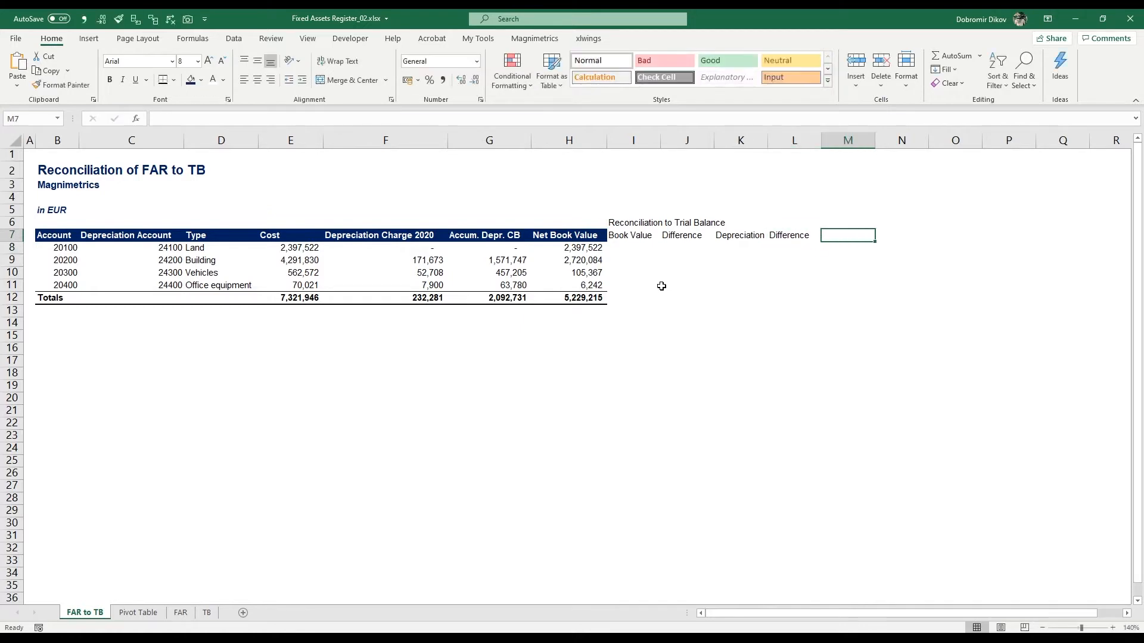
# Step: Add the headers "Accum. Depreciation" and "Difference" in M7 and N7
pyautogui.write('Accum. ')
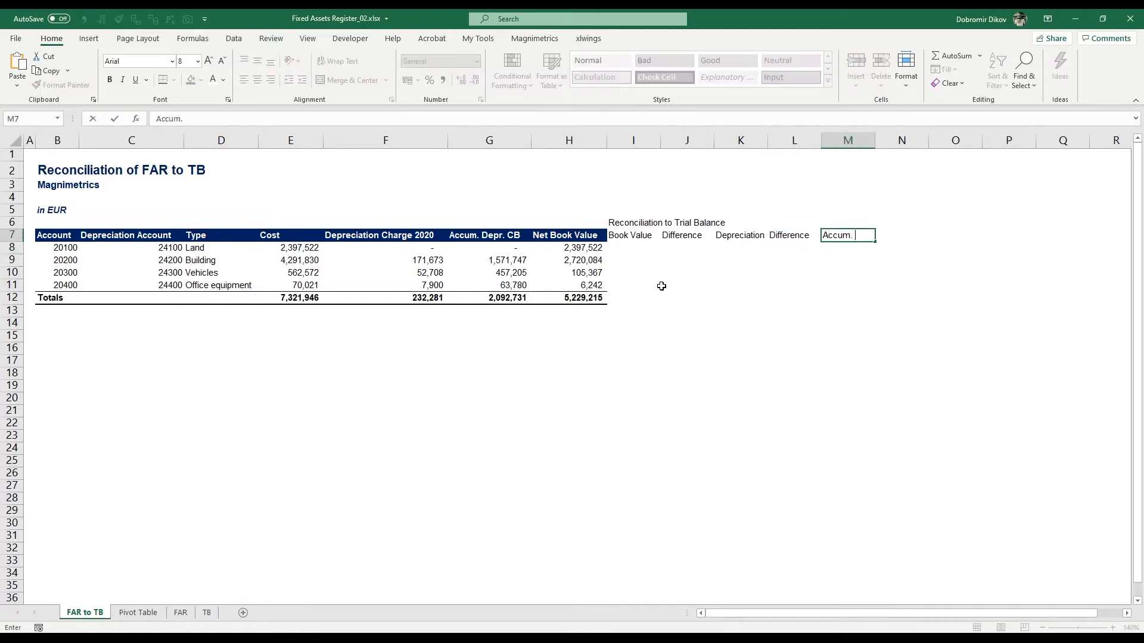
pyautogui.write('Depreciation')
pyautogui.press('Tab')
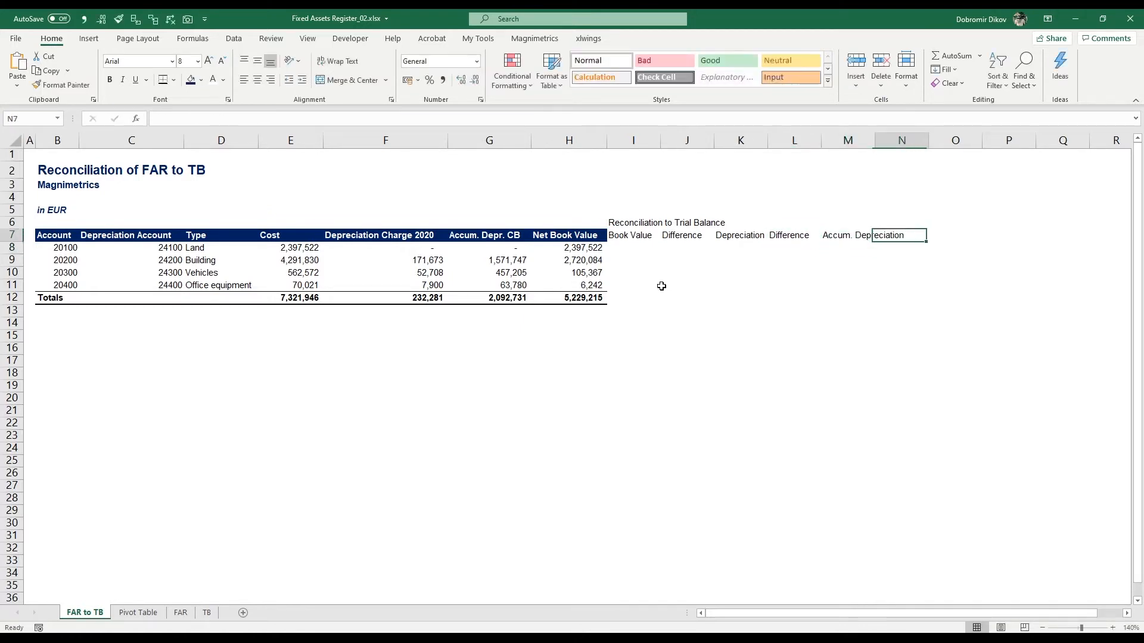
pyautogui.write('Difference')
pyautogui.press('Return')
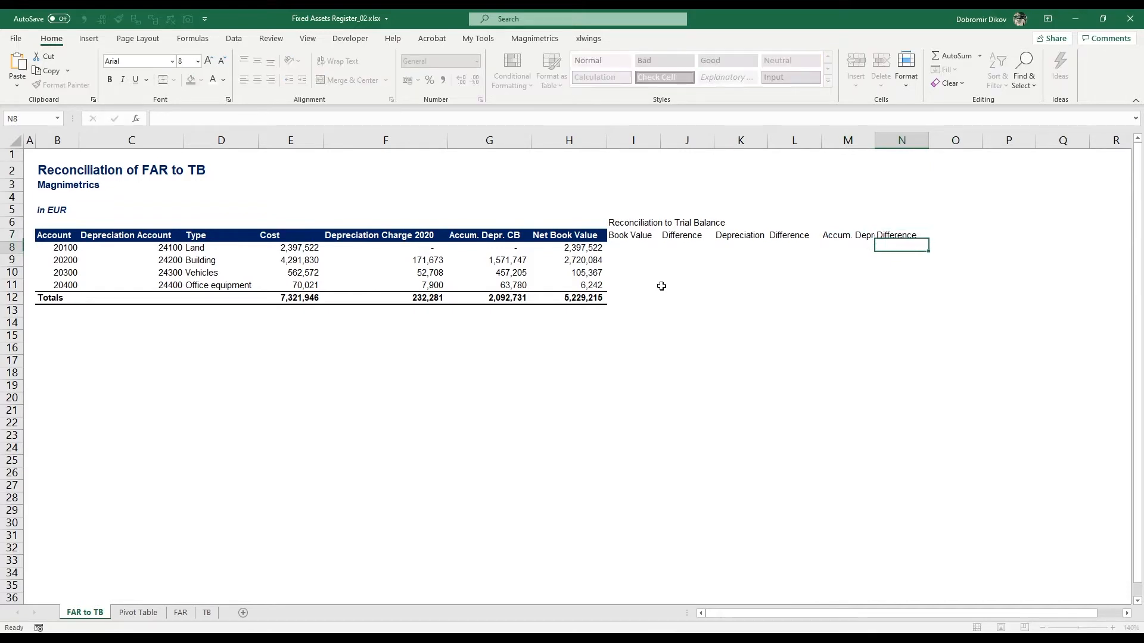
# Step: Add the headers "NBV" and "Difference" in O7 and P7
pyautogui.press('Up')
pyautogui.press('Right')
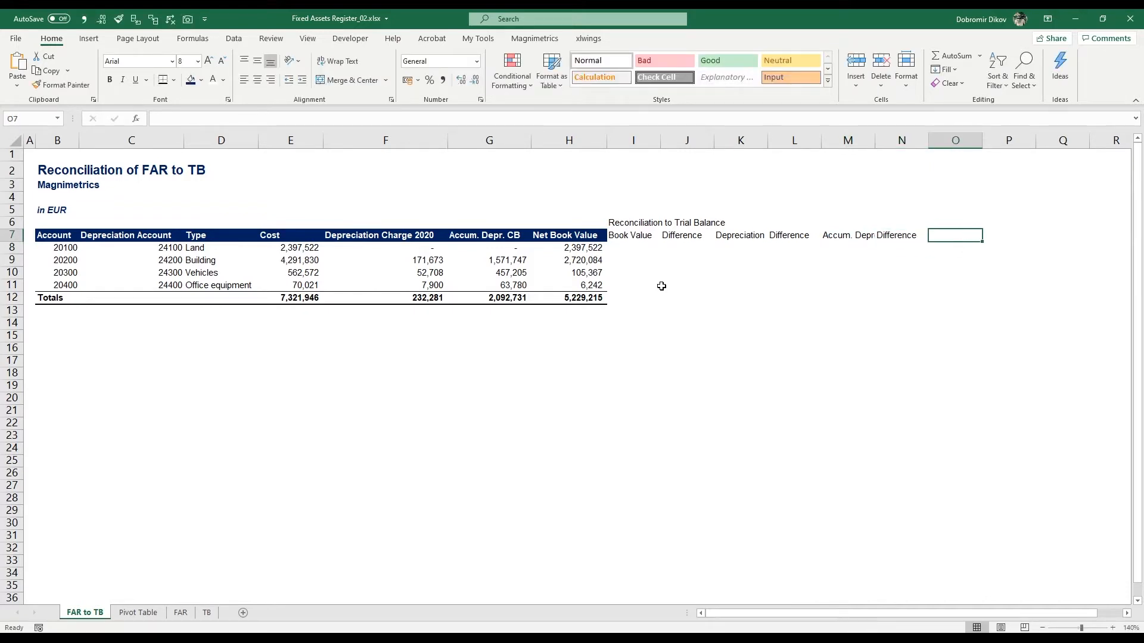
pyautogui.write('Net')
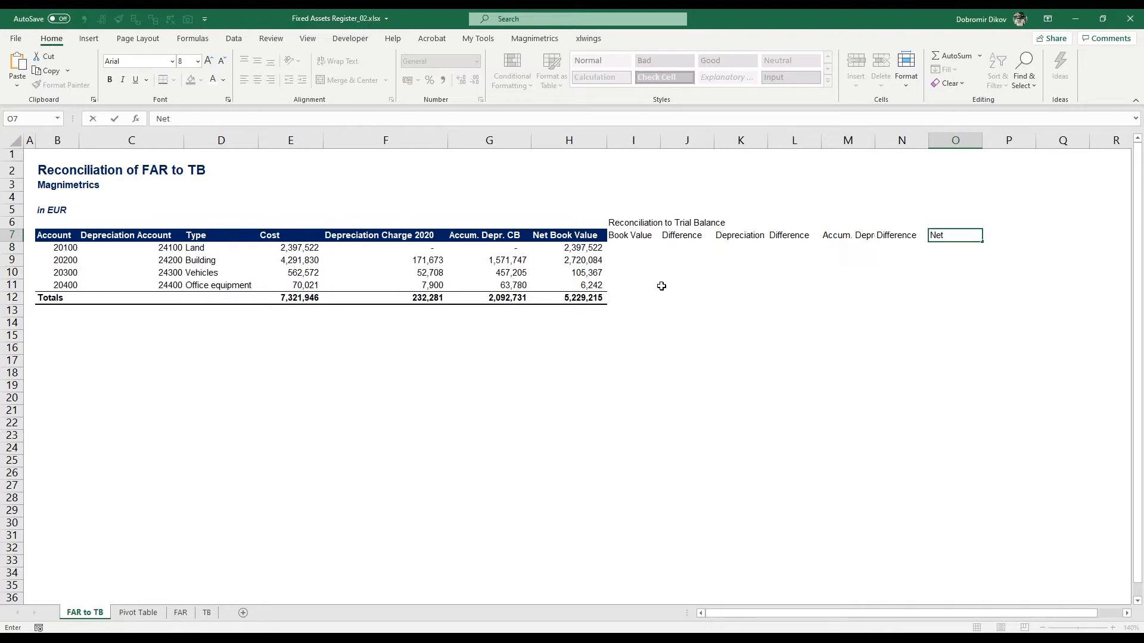
pyautogui.press('BackSpace')
pyautogui.press('BackSpace')
pyautogui.press('BackSpace')
pyautogui.write('BV')
pyautogui.press('Tab')
pyautogui.write('Difference')
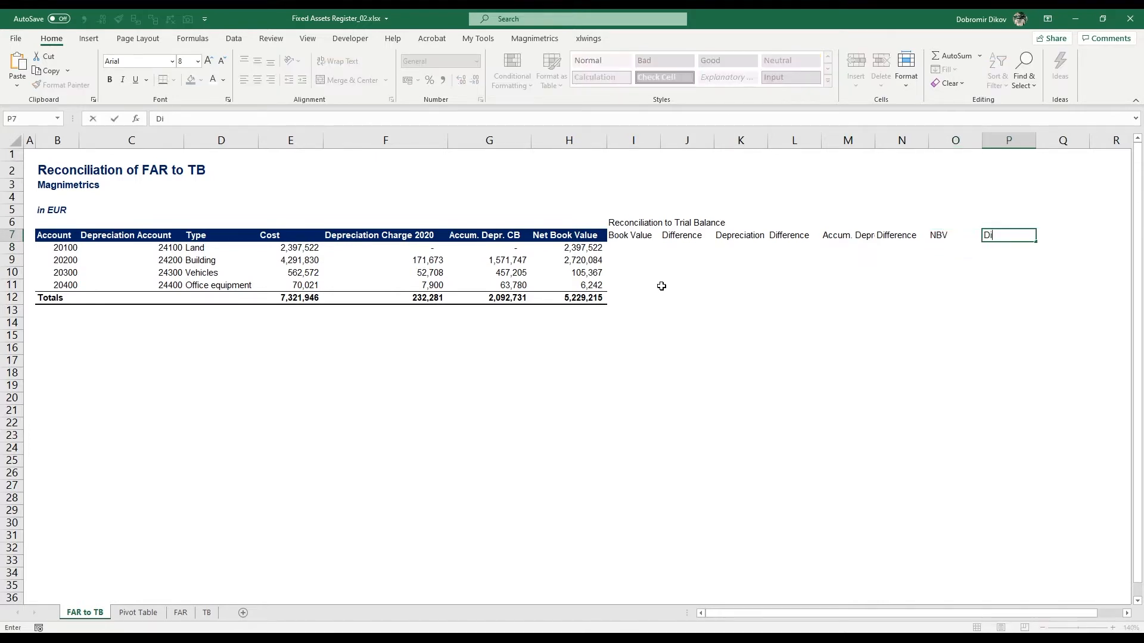
pyautogui.press('Return')
# Step: Add a "Notes" header in Q7
pyautogui.press('Up')
pyautogui.press('Right')
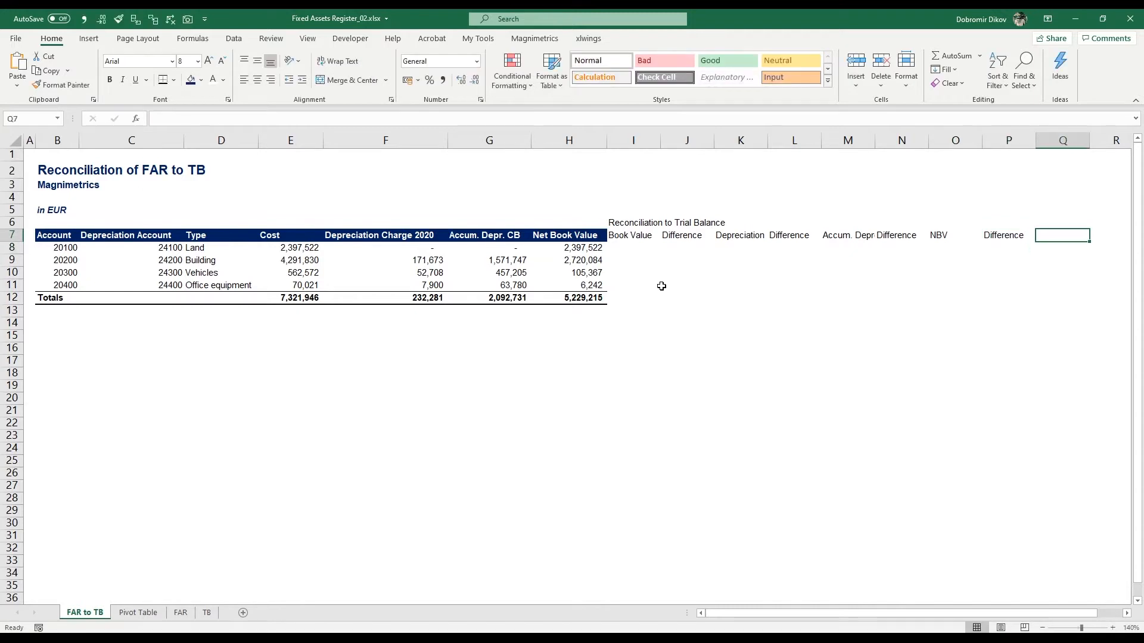
pyautogui.write('Notes')
pyautogui.press('Return')
# Step: Make the header row I7:Q7 bold and give it an orange fill
pyautogui.press('Up')
pyautogui.press('Left')
pyautogui.press('Left')
pyautogui.press('Left')
pyautogui.press('Left')
pyautogui.press('Left')
pyautogui.press('Left')
pyautogui.press('Left')
pyautogui.press('Left')
pyautogui.press('Left')
pyautogui.press('Left')
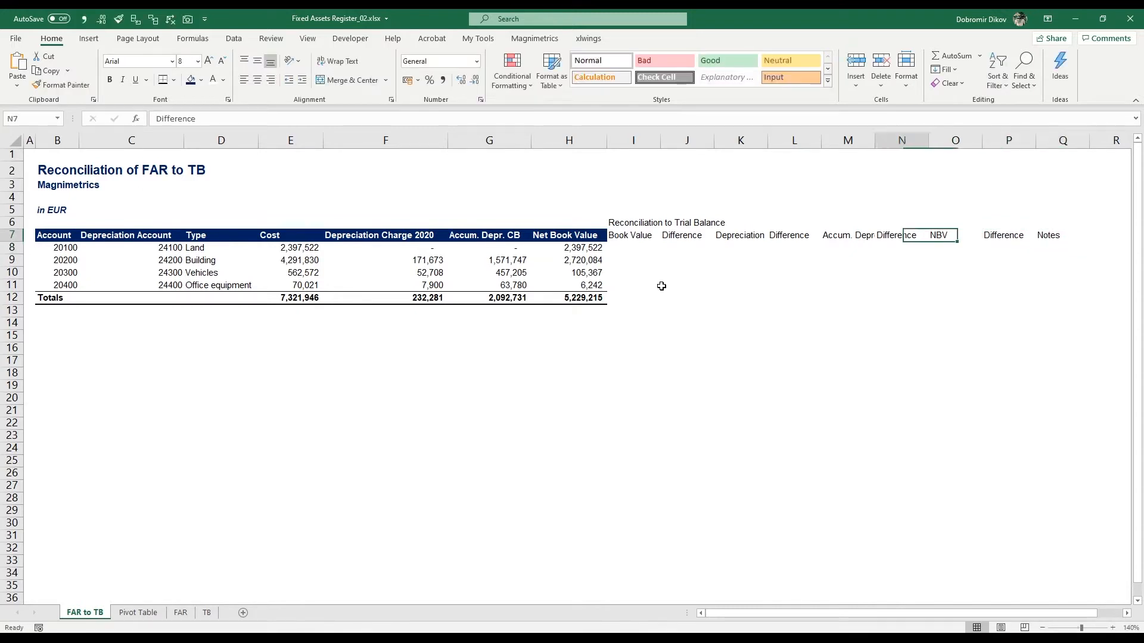
pyautogui.press('Right')
pyautogui.press('Right')
pyautogui.hotkey('ctrl', 'shift', 'Right')
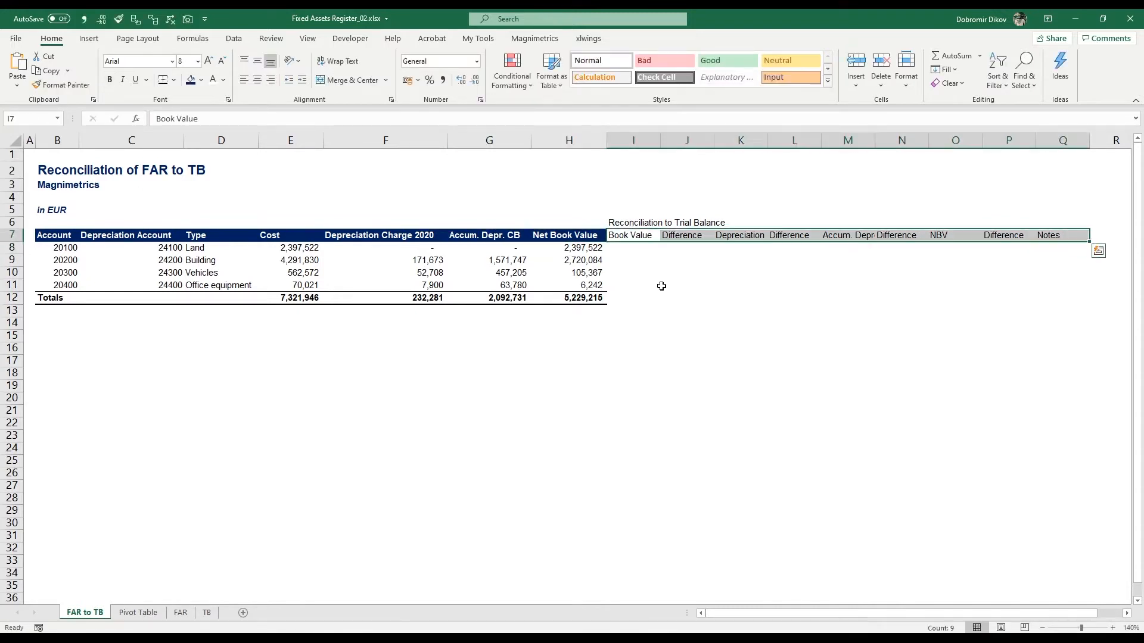
pyautogui.hotkey('ctrl', 'b')
pyautogui.click(201, 80)
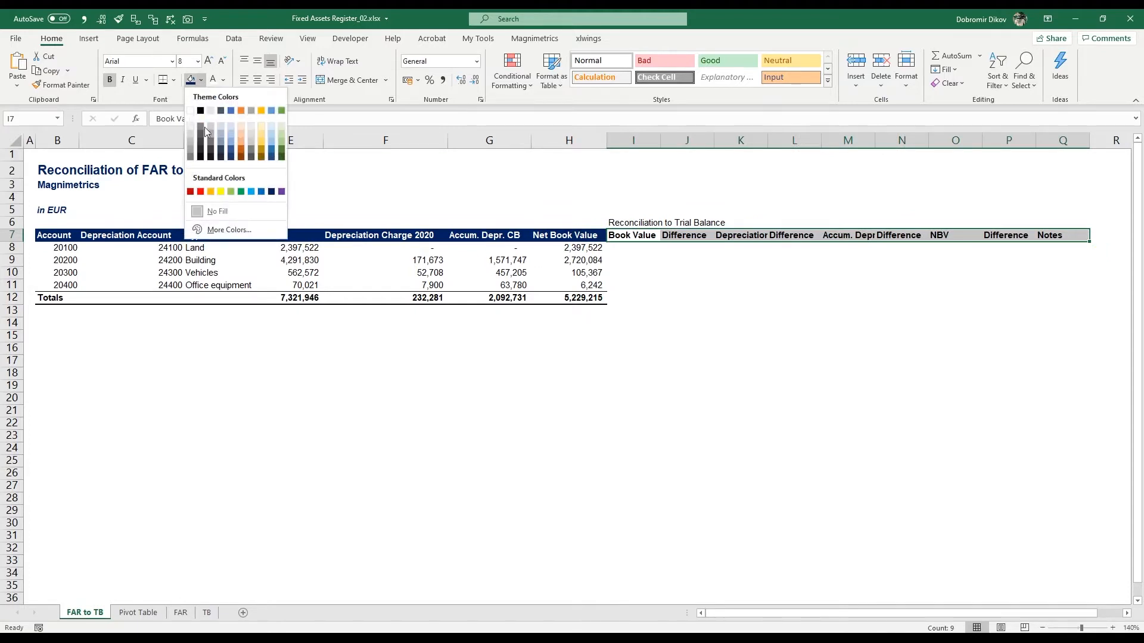
pyautogui.click(210, 191)
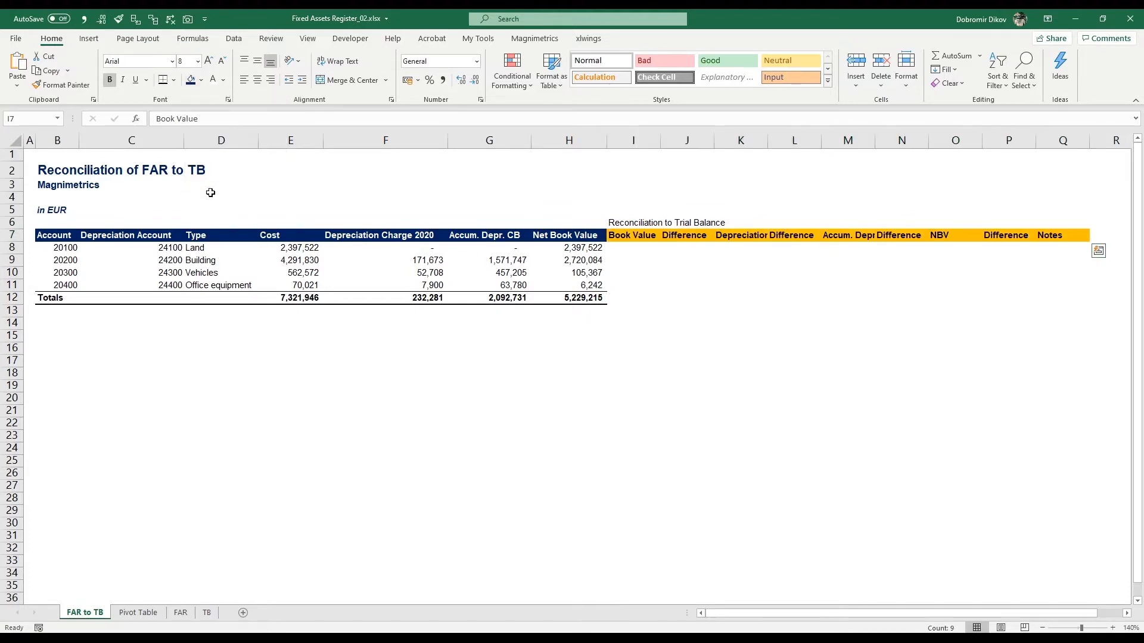
pyautogui.click(707, 338)
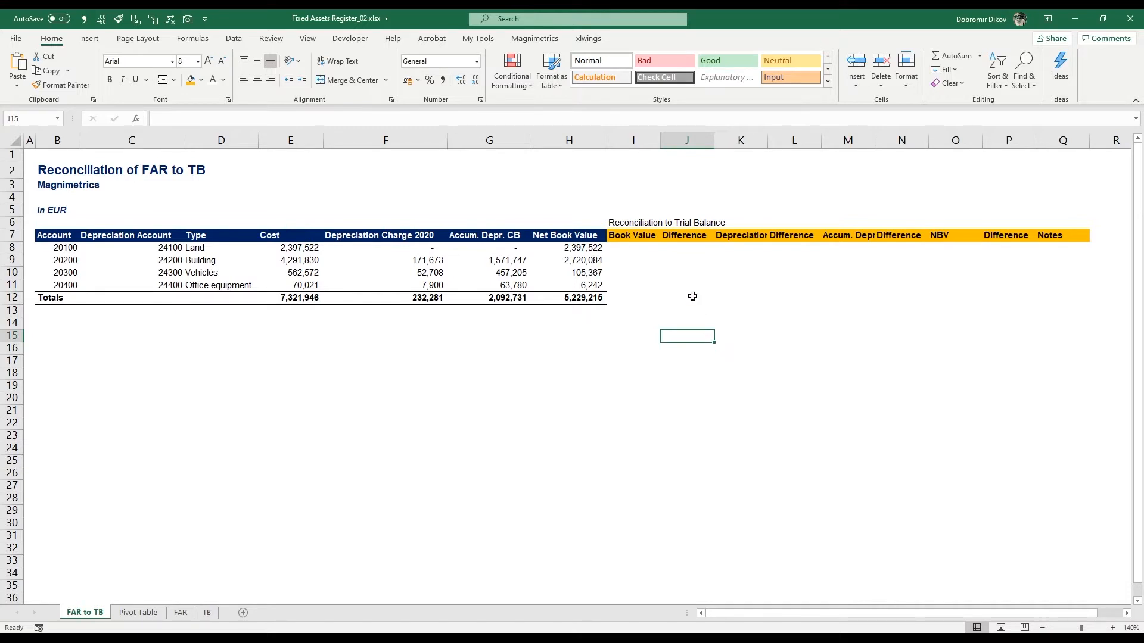
# Step: In I8, enter a VLOOKUP of the account in B8 against TB!A:C returning column 3 with exact match (0)
pyautogui.click(637, 248)
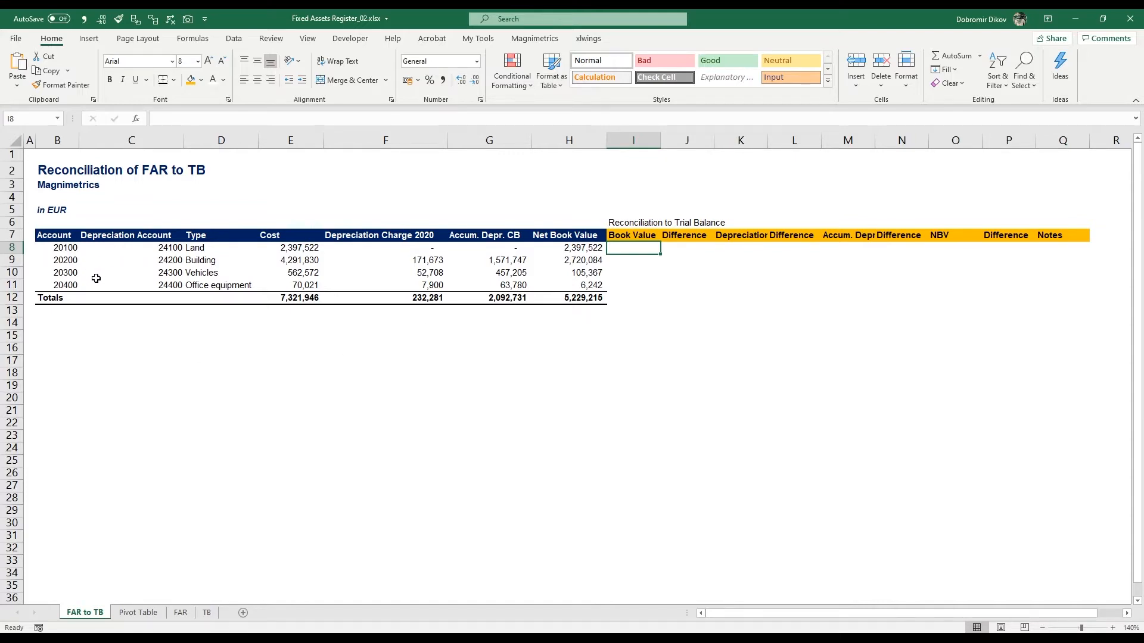
pyautogui.click(207, 613)
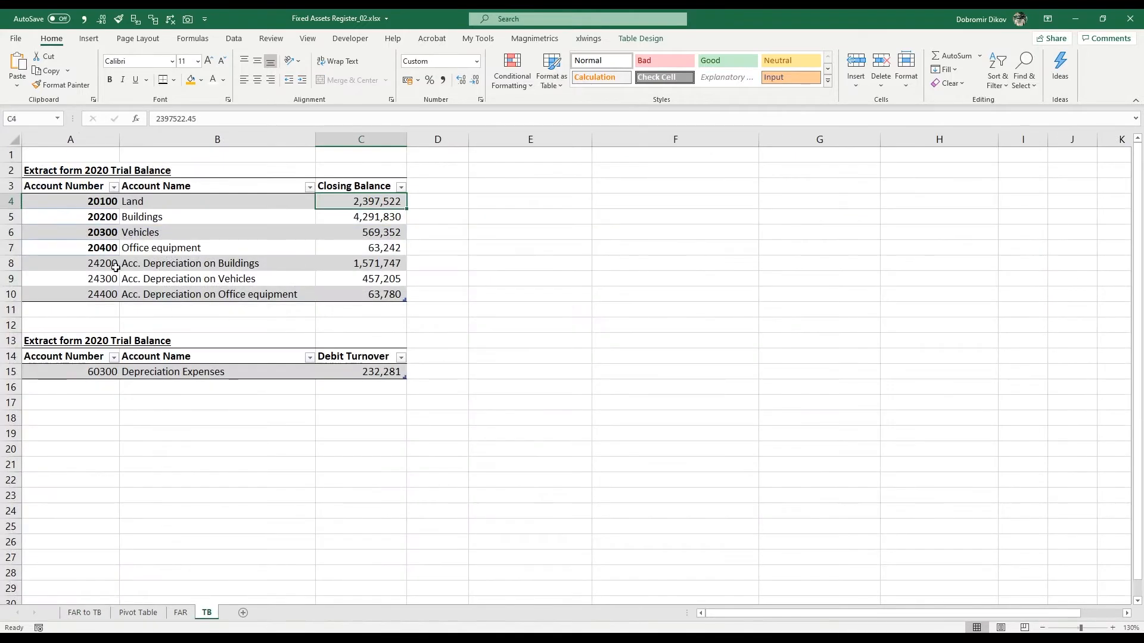
pyautogui.click(84, 613)
pyautogui.write('=vl')
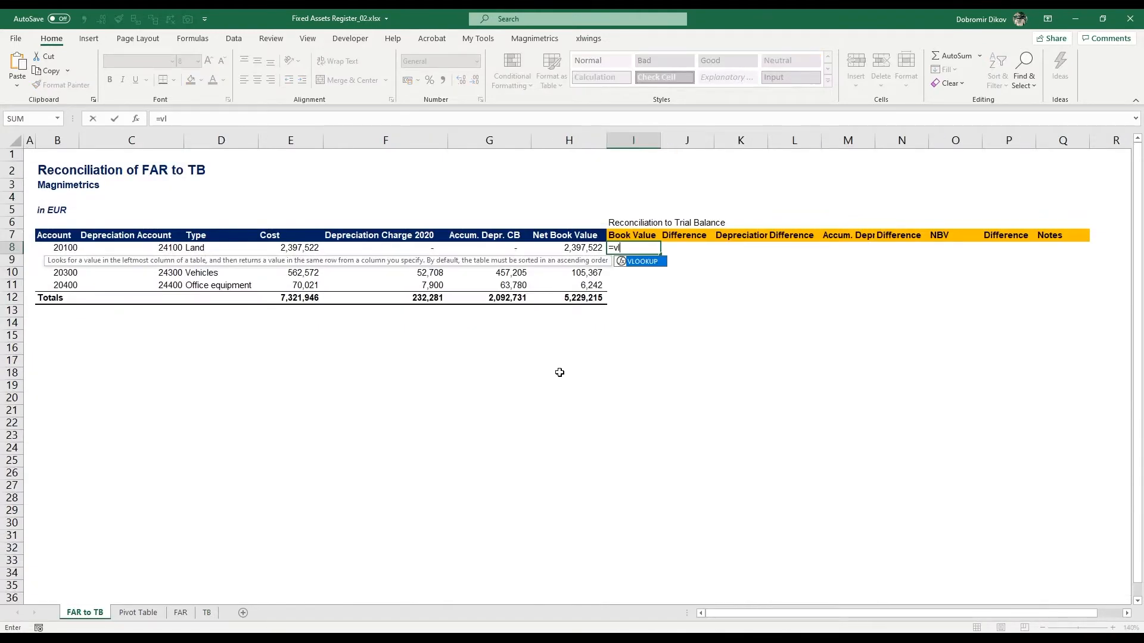
pyautogui.press('Tab')
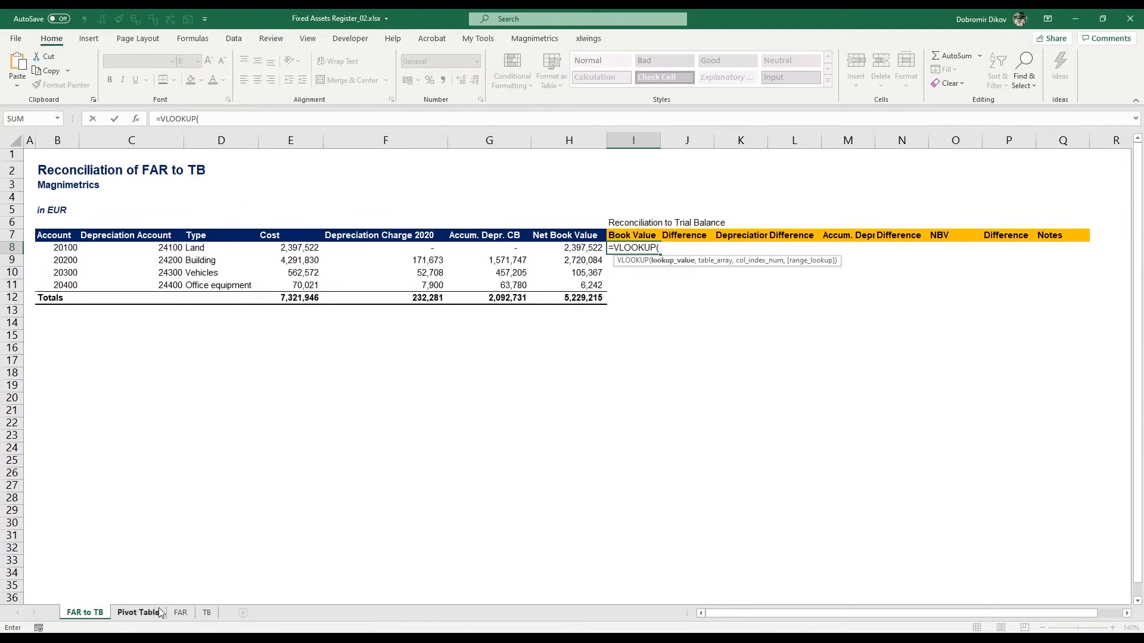
pyautogui.click(59, 249)
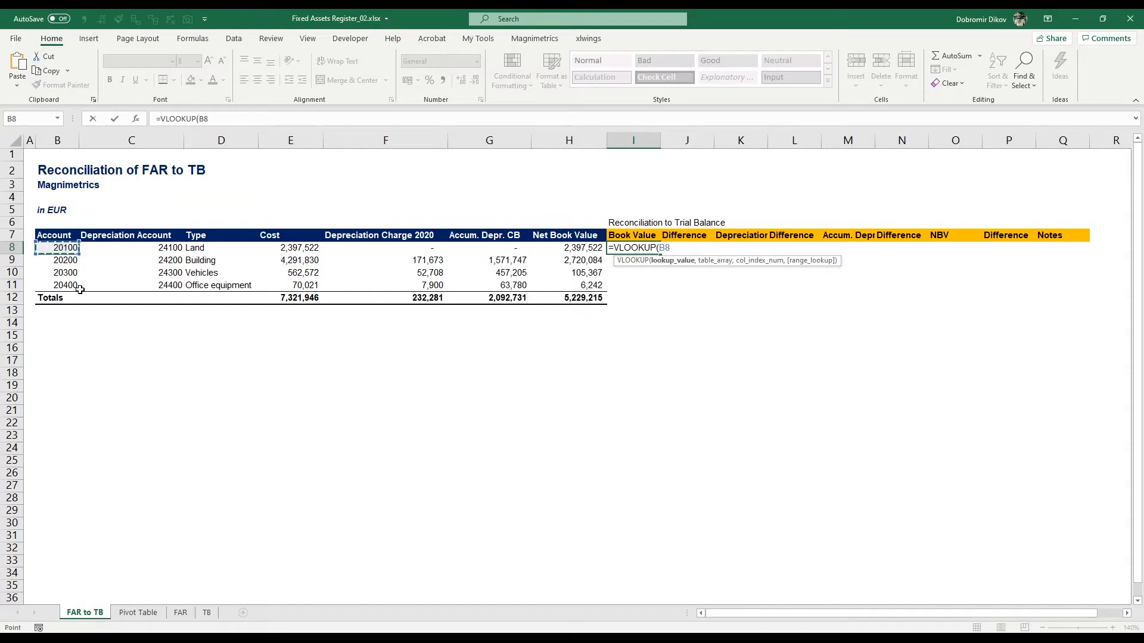
pyautogui.write(',')
pyautogui.click(206, 613)
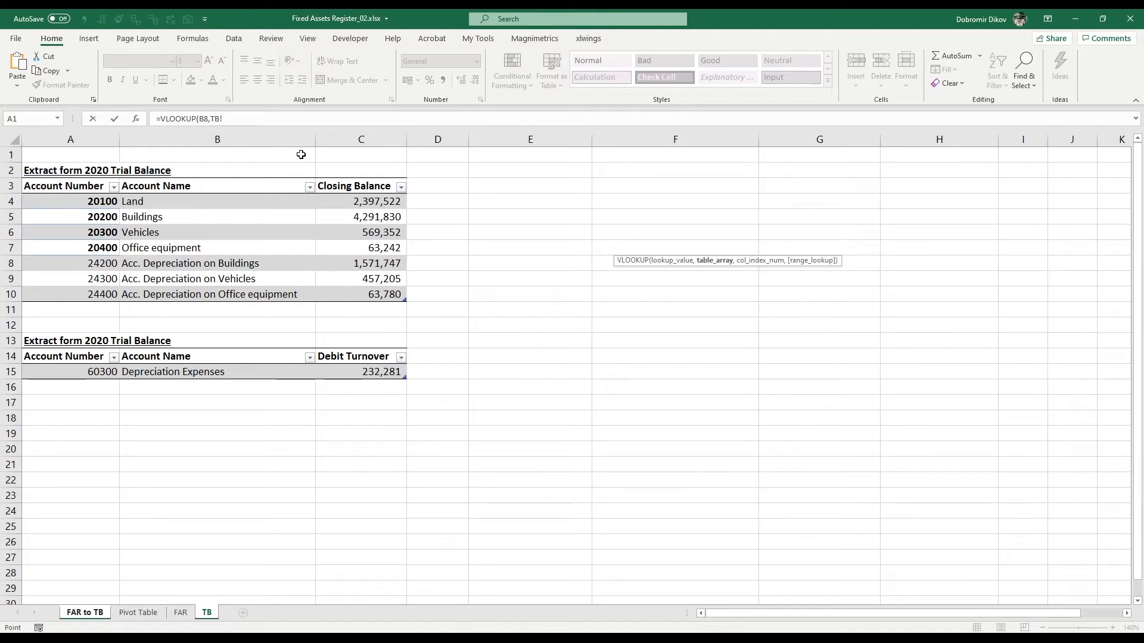
pyautogui.moveTo(96, 139); pyautogui.dragTo(361, 151)
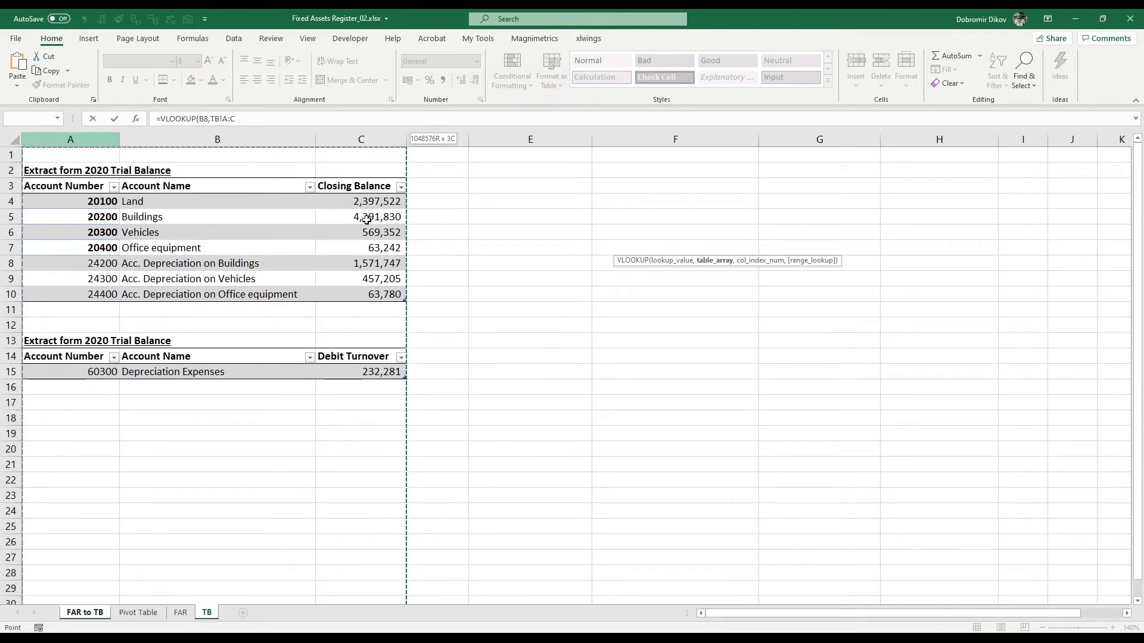
pyautogui.moveTo(373, 199); pyautogui.dragTo(372, 144)
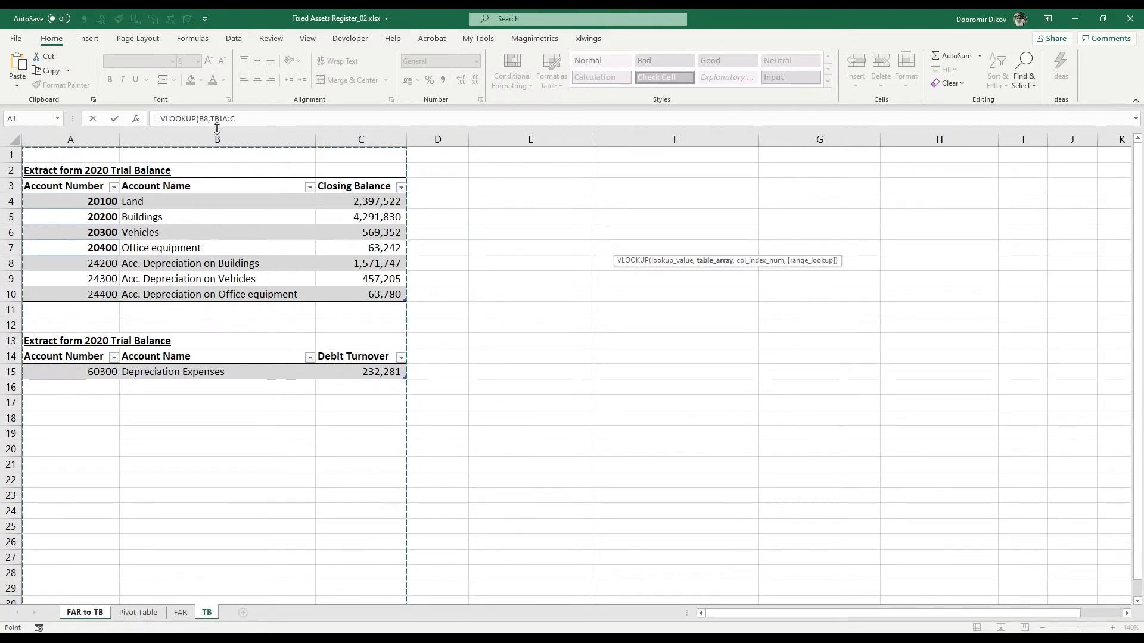
pyautogui.write(',')
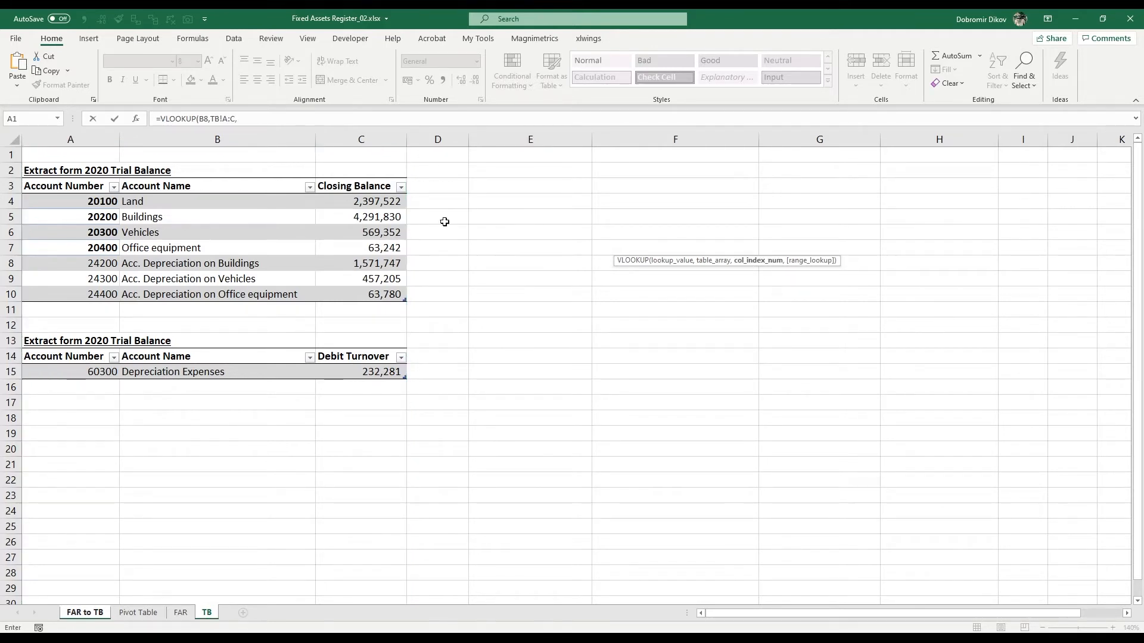
pyautogui.write('3,')
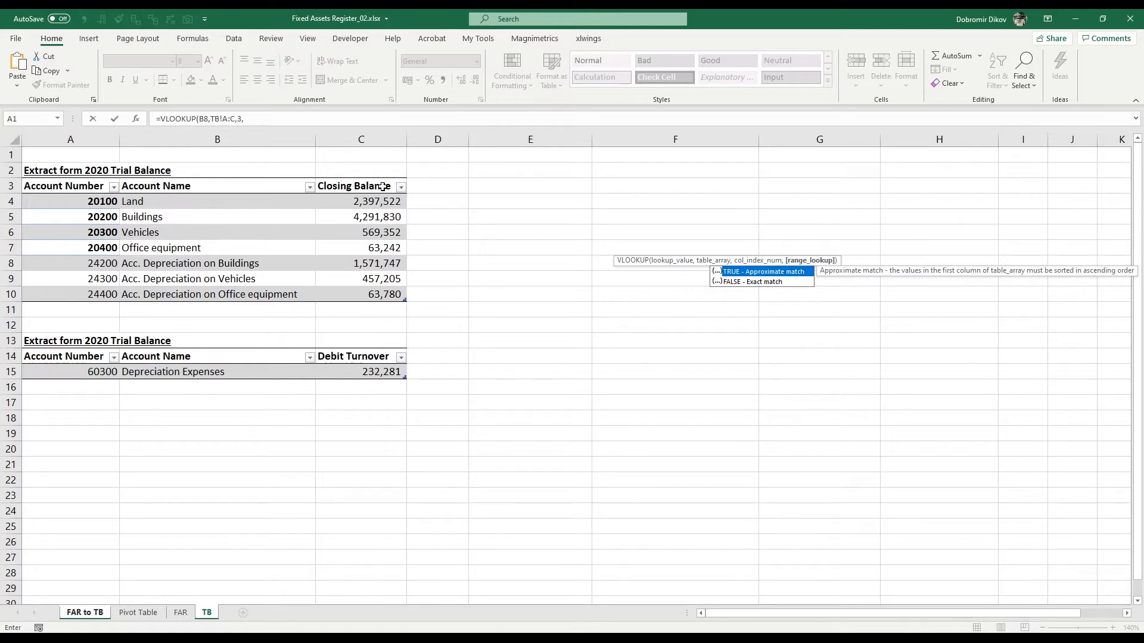
pyautogui.write('0')
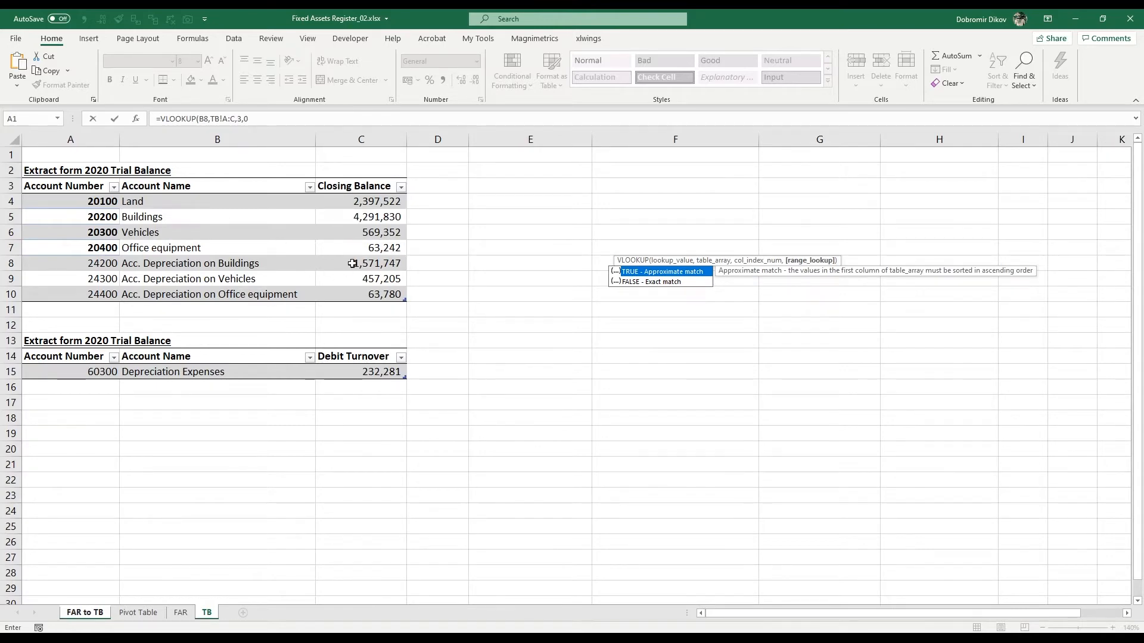
pyautogui.hotkey('ctrl', 'Return')
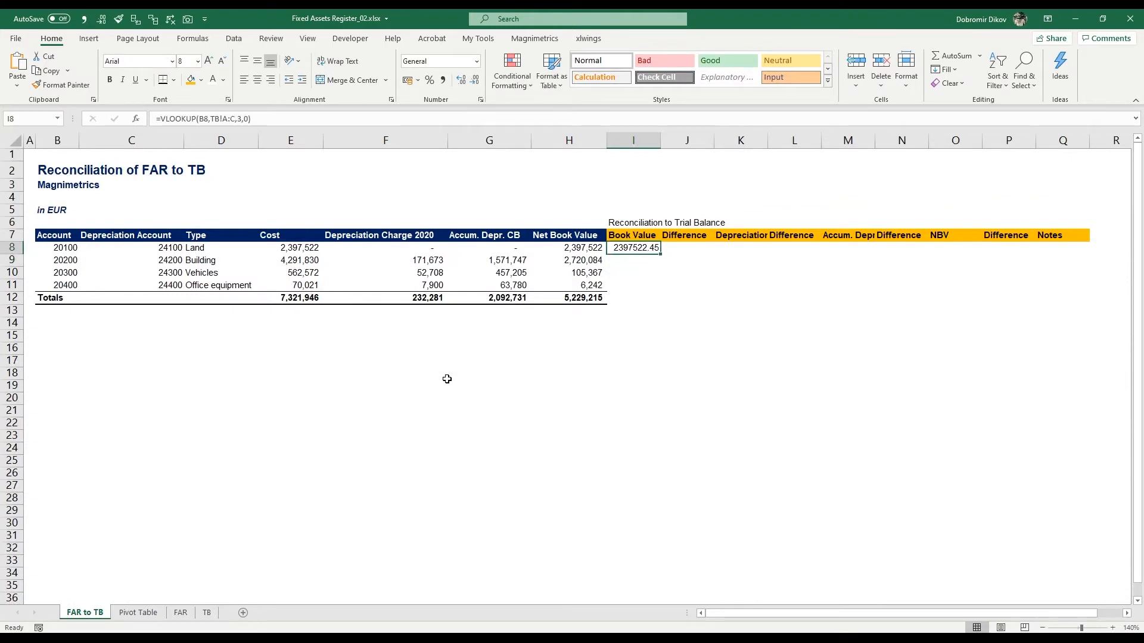
# Step: Format I8 as comma style without decimals and fill its formula down to I11
pyautogui.click(442, 80)
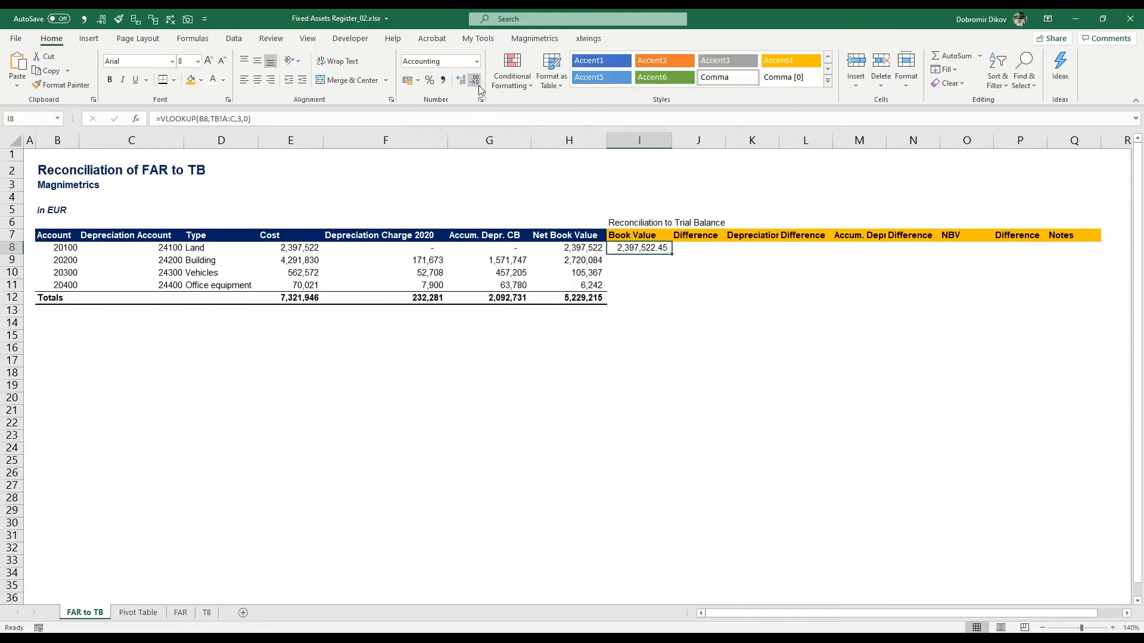
pyautogui.click(477, 81)
pyautogui.click(477, 81)
pyautogui.press('Left')
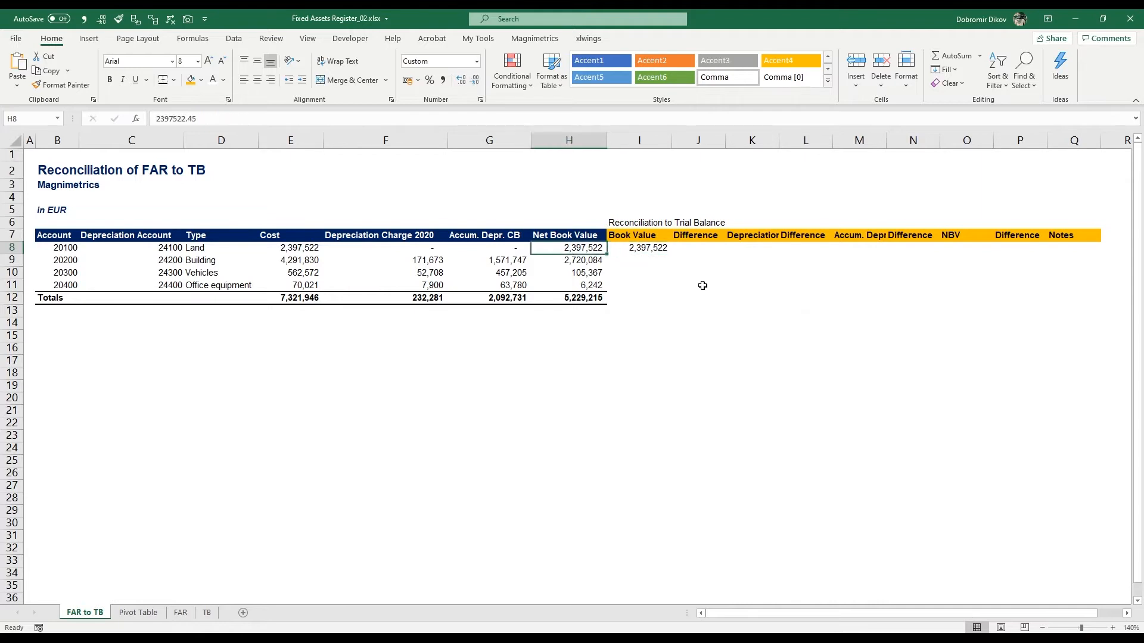
pyautogui.press('Right')
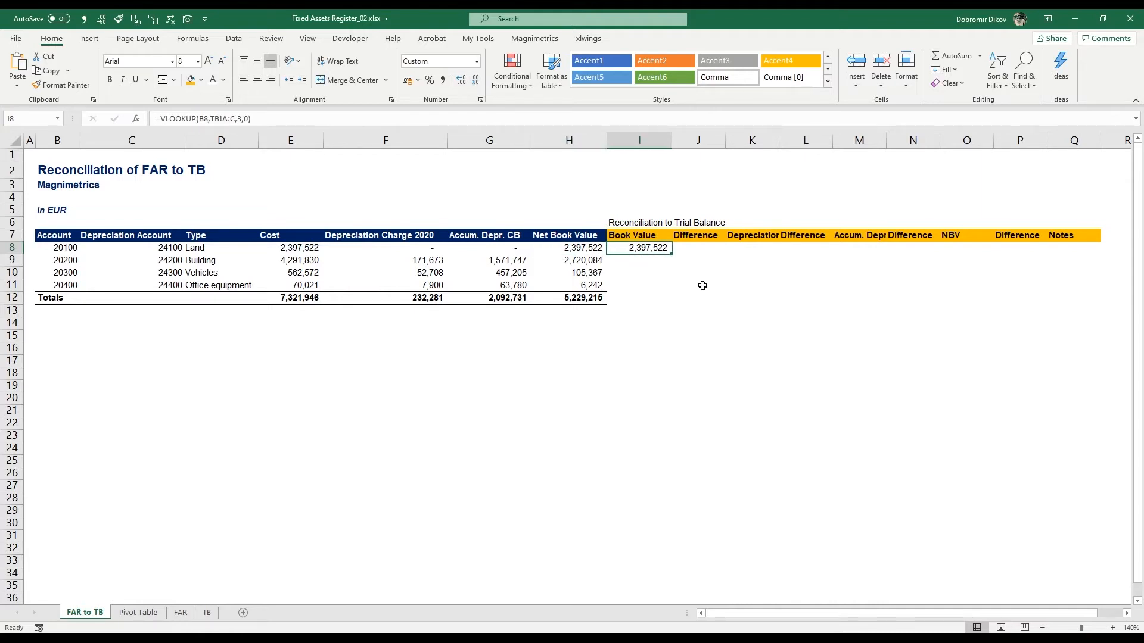
pyautogui.press('F2')
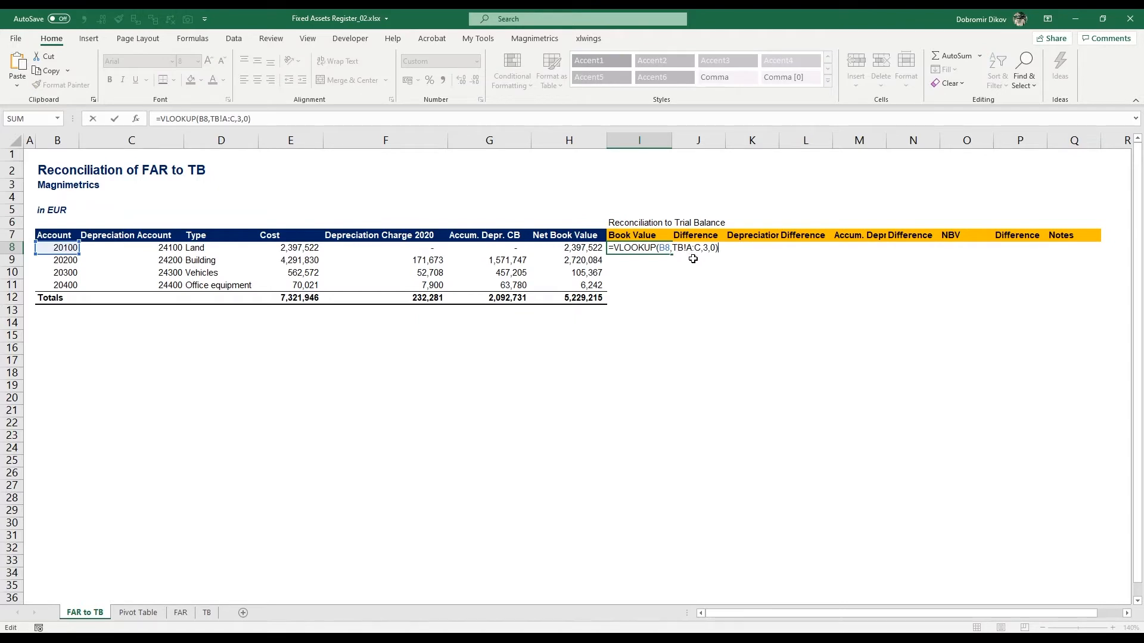
pyautogui.press('Escape')
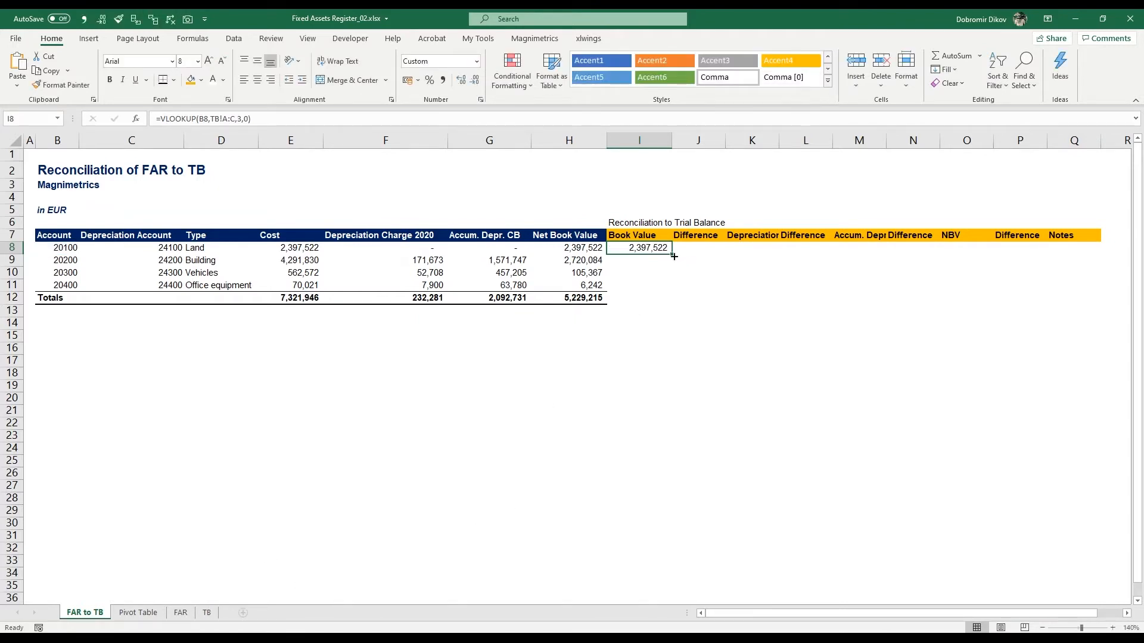
pyautogui.moveTo(673, 256); pyautogui.dragTo(671, 291)
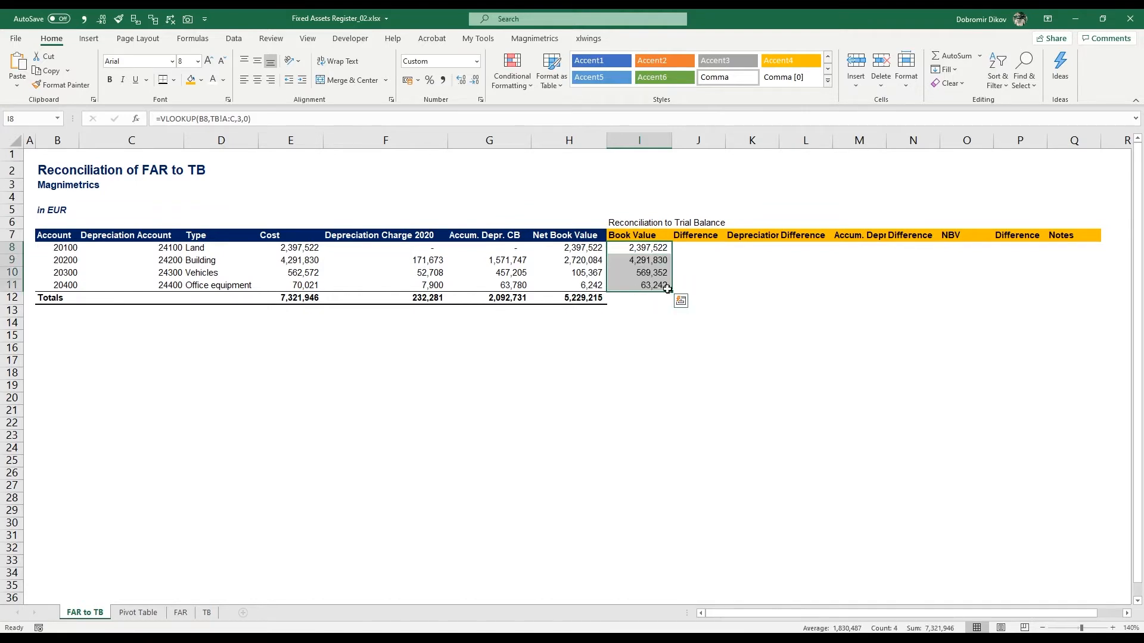
# Step: In J8:J11, calculate the difference as book value minus cost (=I8-E8) and fill it down
pyautogui.press('Right')
pyautogui.write('=')
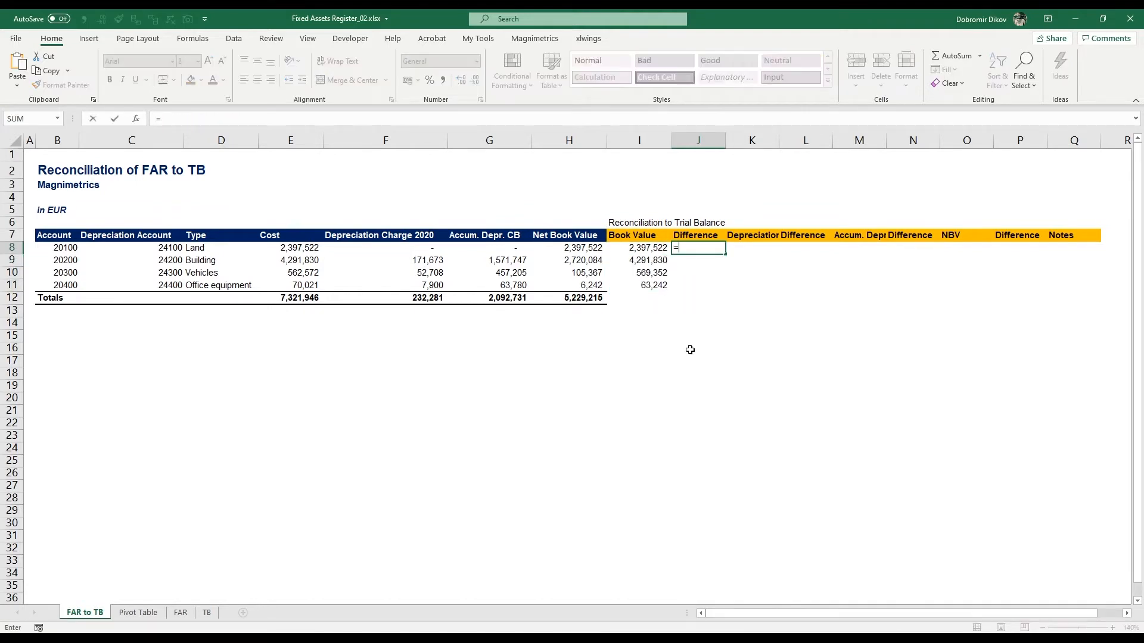
pyautogui.press('Left')
pyautogui.press('Left')
pyautogui.press('Left')
pyautogui.press('Left')
pyautogui.press('Left')
pyautogui.press('Right')
pyautogui.press('Right')
pyautogui.press('Right')
pyautogui.press('Right')
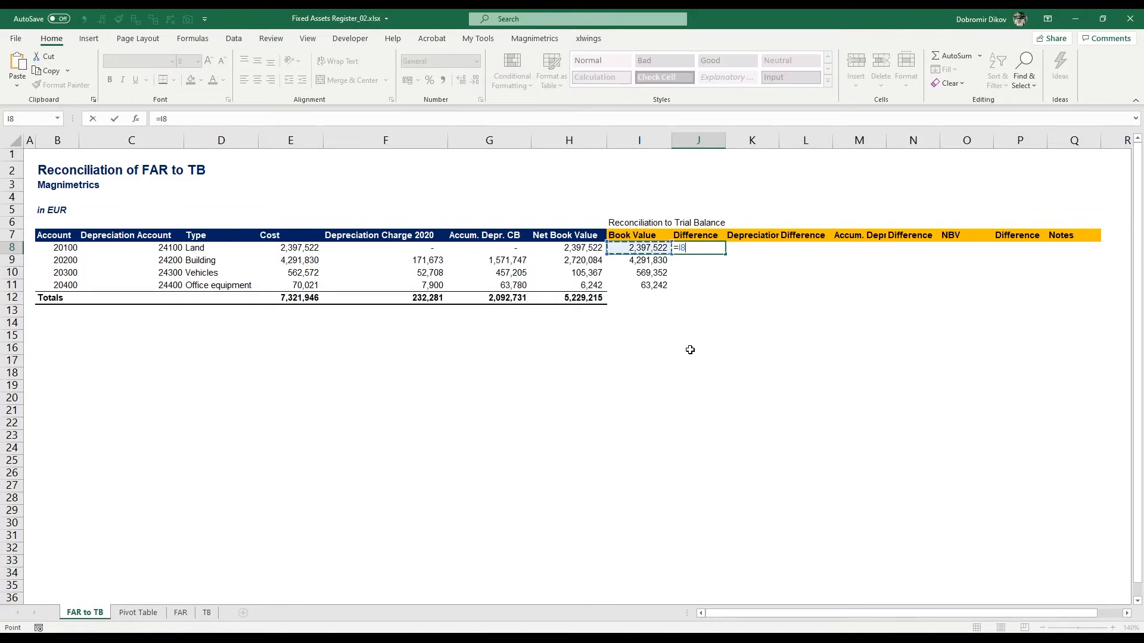
pyautogui.write('-')
pyautogui.press('Left')
pyautogui.press('Left')
pyautogui.press('Left')
pyautogui.press('Left')
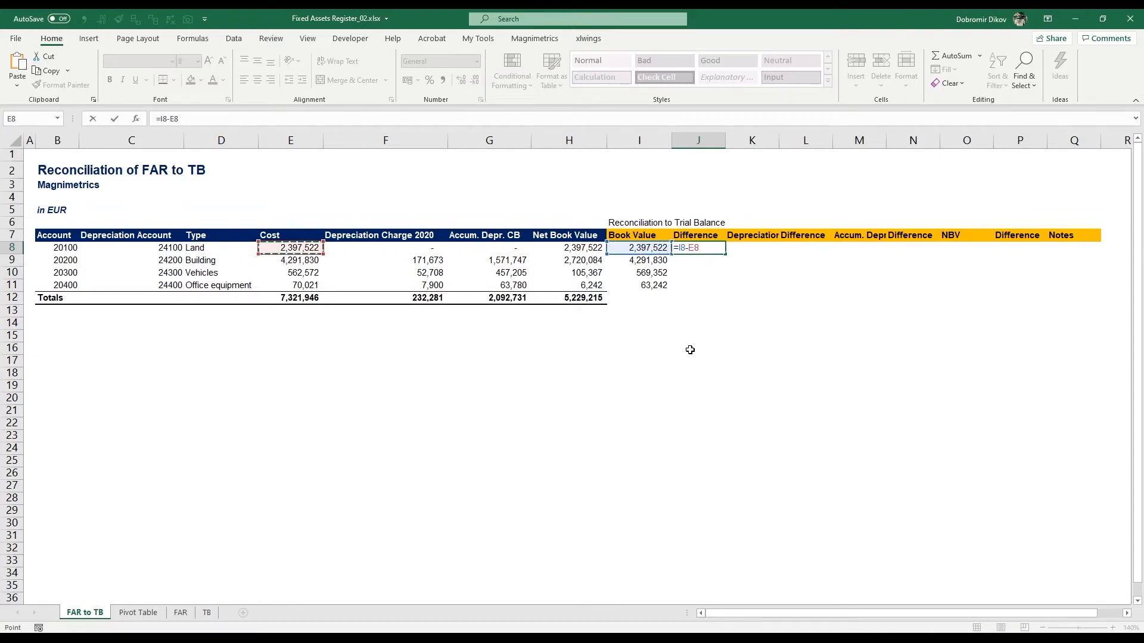
pyautogui.hotkey('ctrl', 'Return')
pyautogui.hotkey('shift', 'Down')
pyautogui.hotkey('shift', 'Down')
pyautogui.hotkey('shift', 'Down')
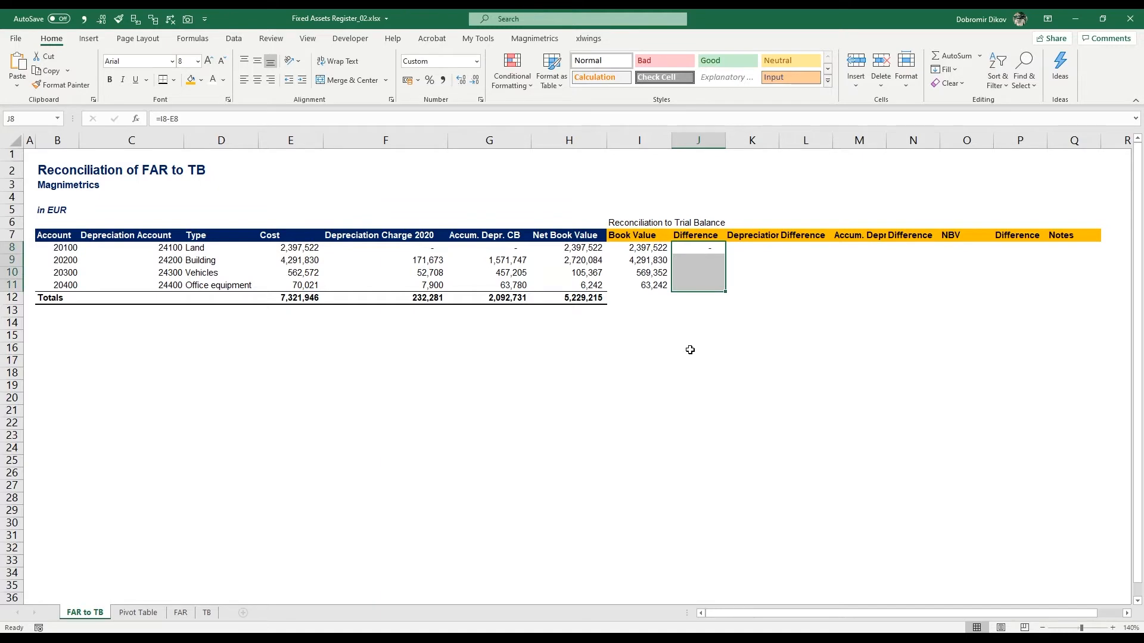
pyautogui.hotkey('ctrl', 'd')
# Step: Examine the non-zero differences for rows 10 and 11 in the Difference column
pyautogui.press('Down')
pyautogui.press('Down')
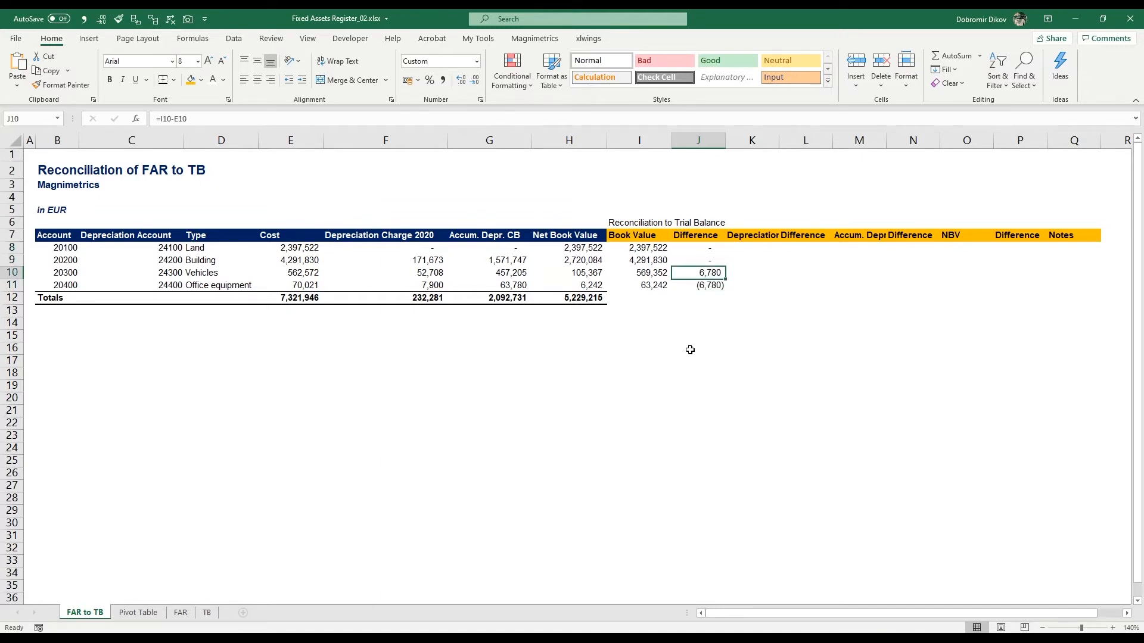
pyautogui.press('Down')
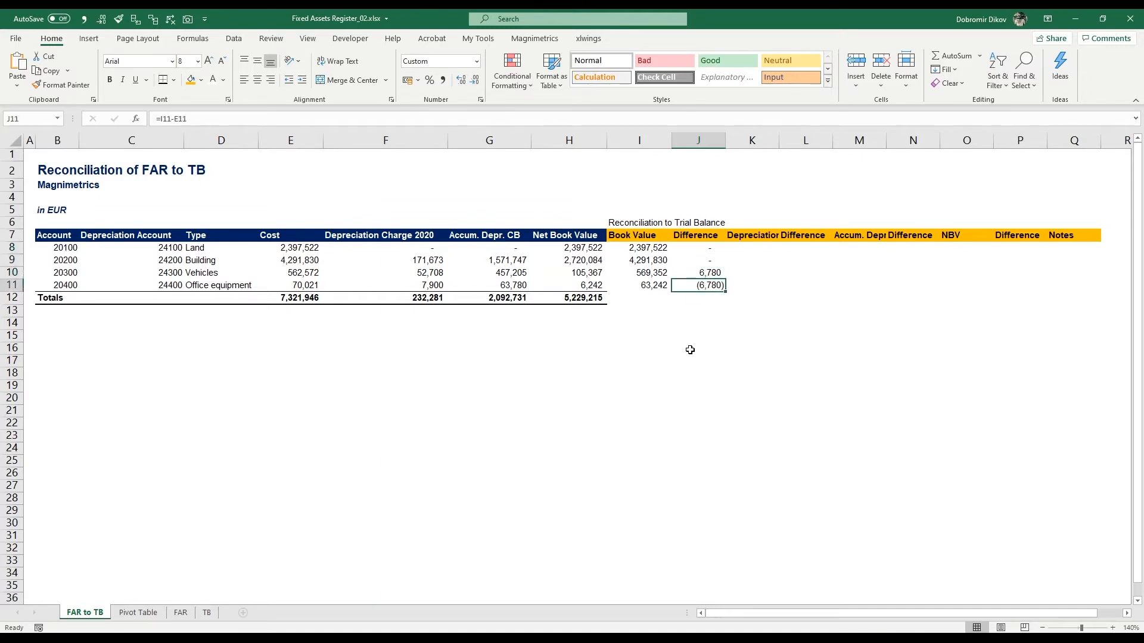
pyautogui.press('Up')
pyautogui.press('Down')
pyautogui.press('Up')
pyautogui.press('Down')
pyautogui.press('Up')
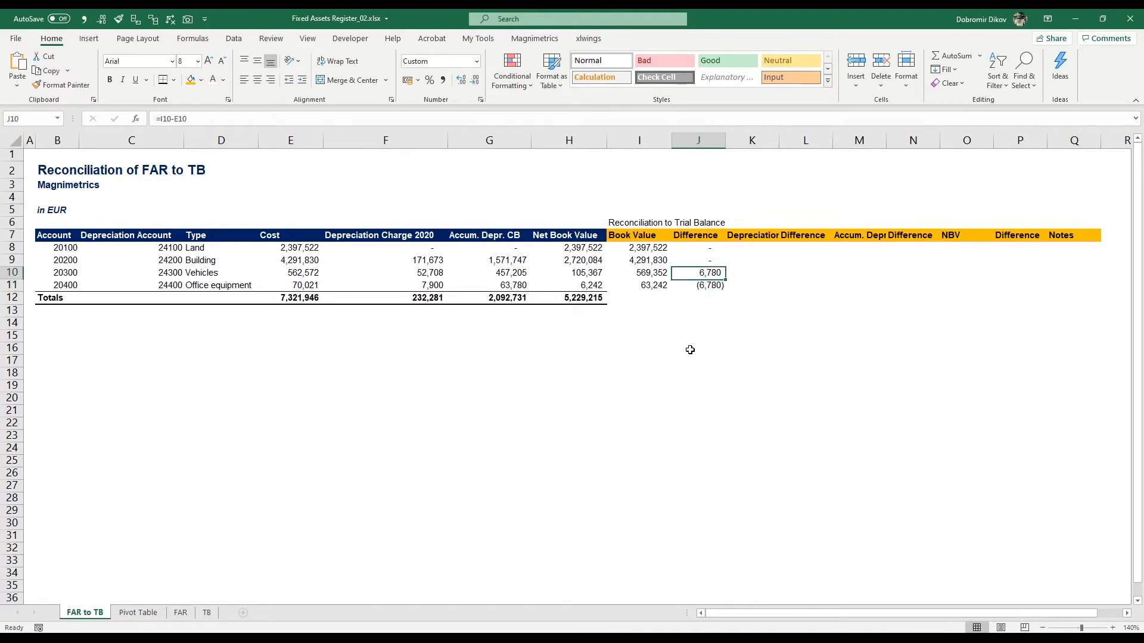
pyautogui.press('Down')
pyautogui.press('Up')
pyautogui.press('Down')
pyautogui.press('Up')
pyautogui.press('Down')
pyautogui.press('Up')
pyautogui.press('Down')
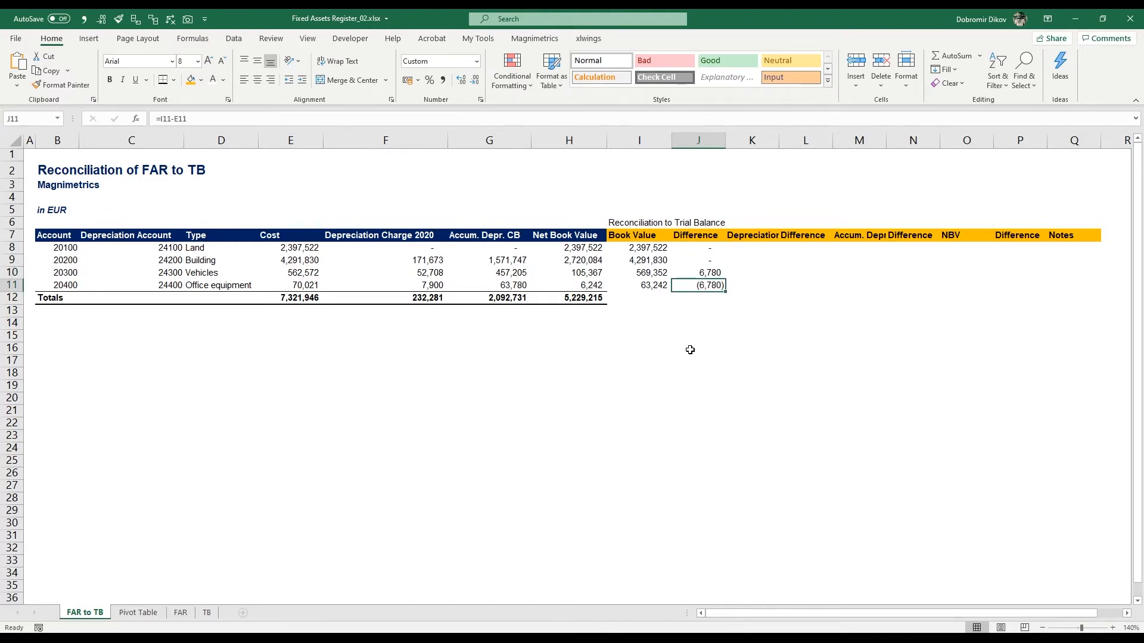
pyautogui.press('Up')
pyautogui.press('Down')
pyautogui.press('Up')
pyautogui.press('Down')
pyautogui.press('Up')
# Step: Enter the note "Incorrect mapping" in Q10
pyautogui.press('Right')
pyautogui.press('Right')
pyautogui.press('Right')
pyautogui.press('Right')
pyautogui.press('Right')
pyautogui.press('Right')
pyautogui.press('Right')
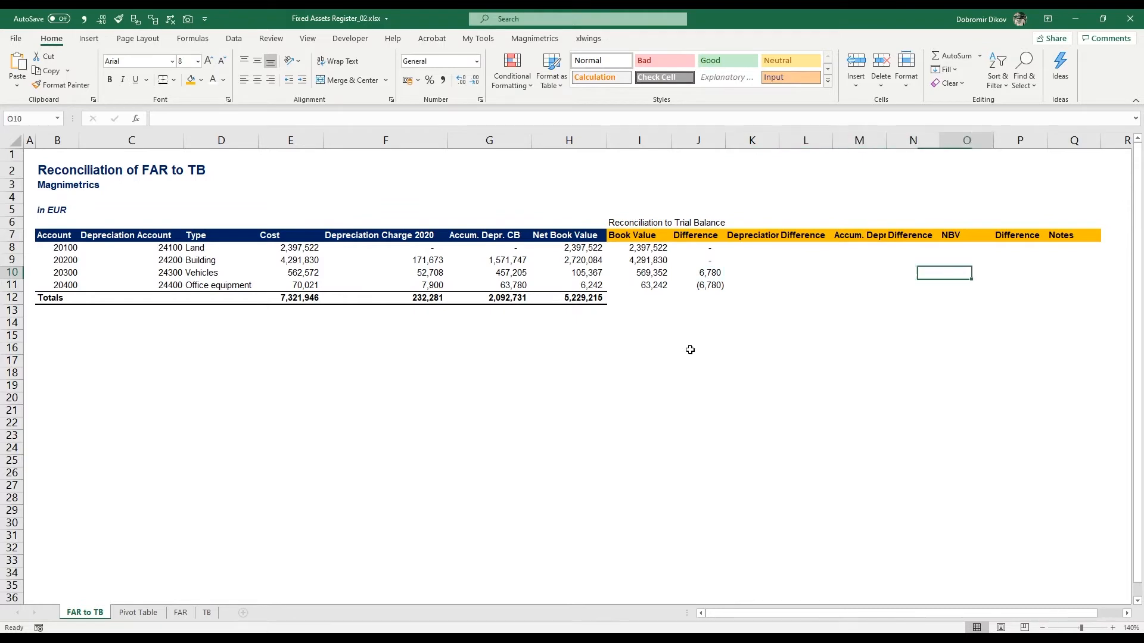
pyautogui.write('Incor')
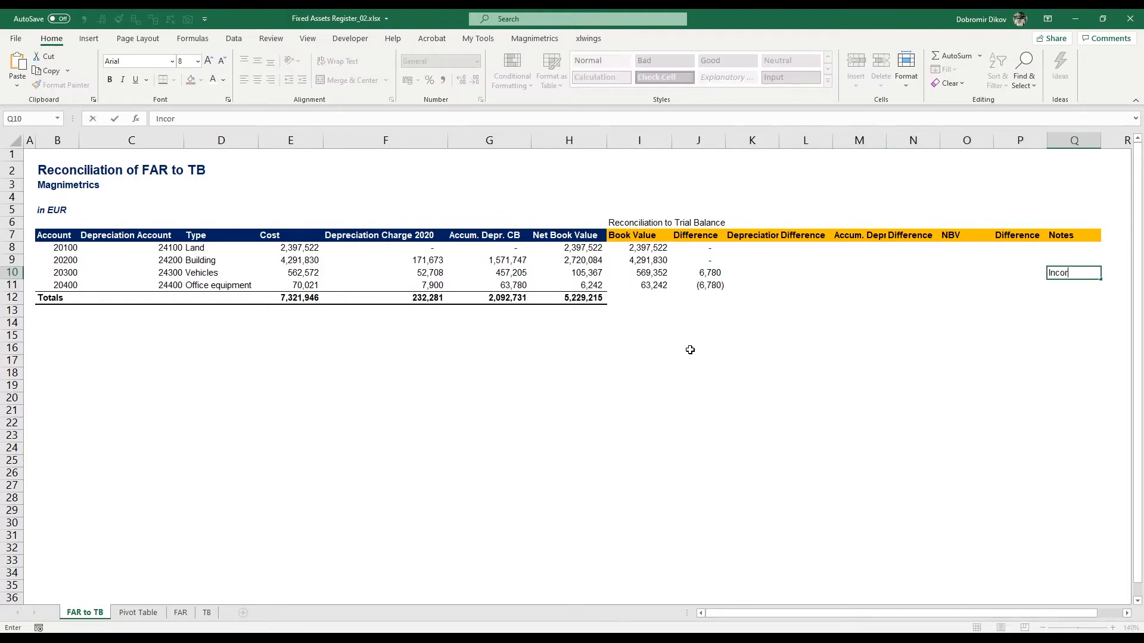
pyautogui.write('rect mapping')
pyautogui.hotkey('ctrl', 'Return')
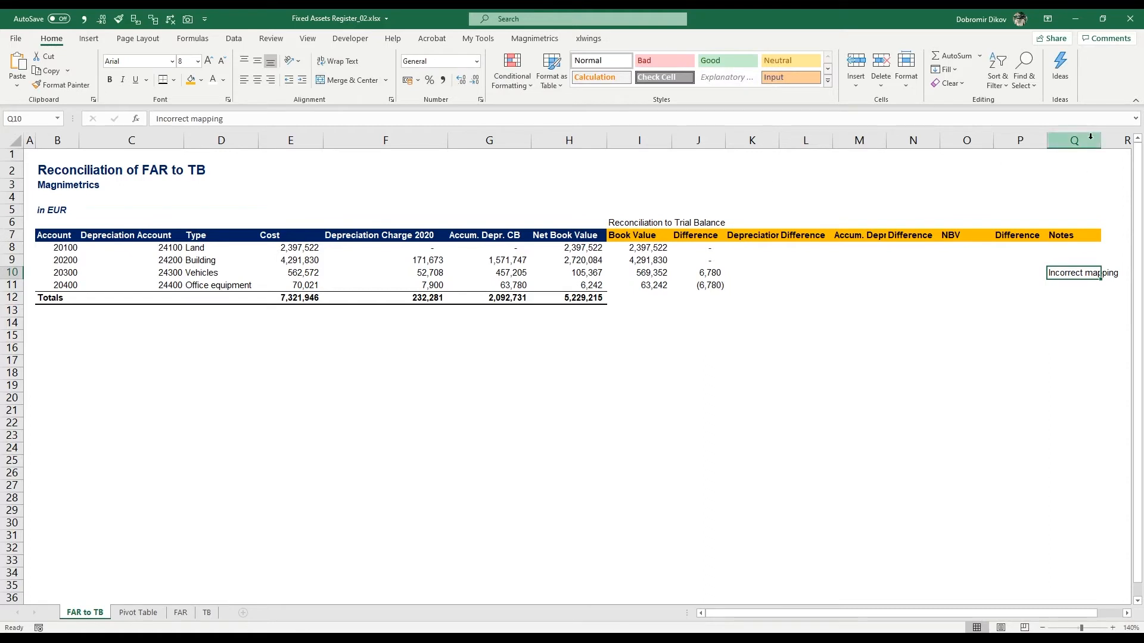
# Step: Widen columns Q and K to fit the note and the Depreciation header
pyautogui.moveTo(1101, 140); pyautogui.dragTo(1126, 140)
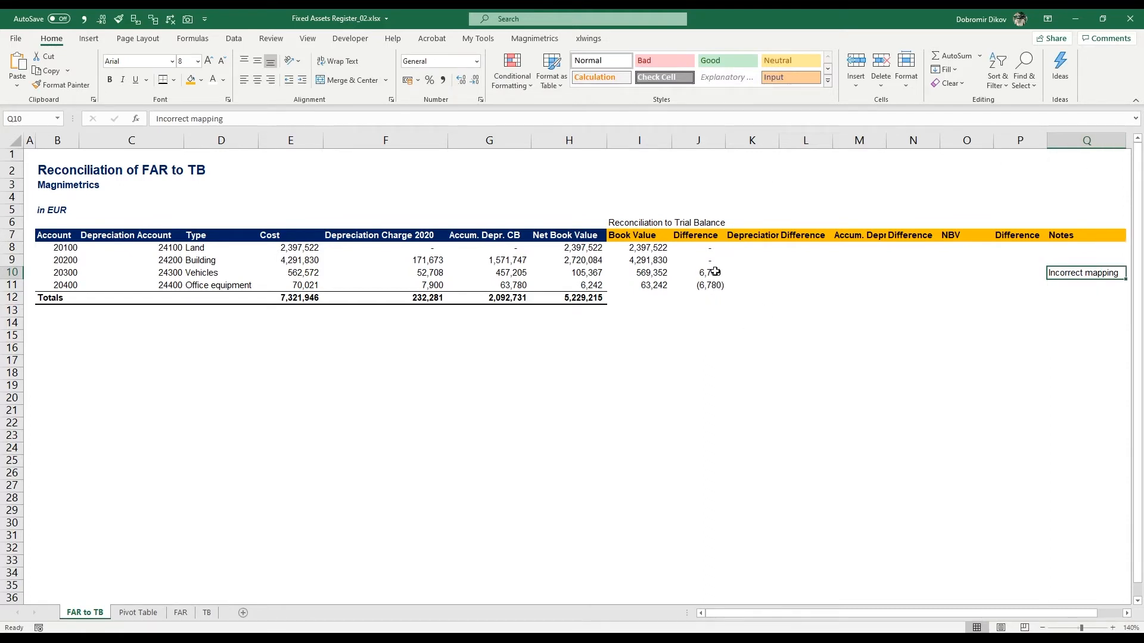
pyautogui.click(752, 252)
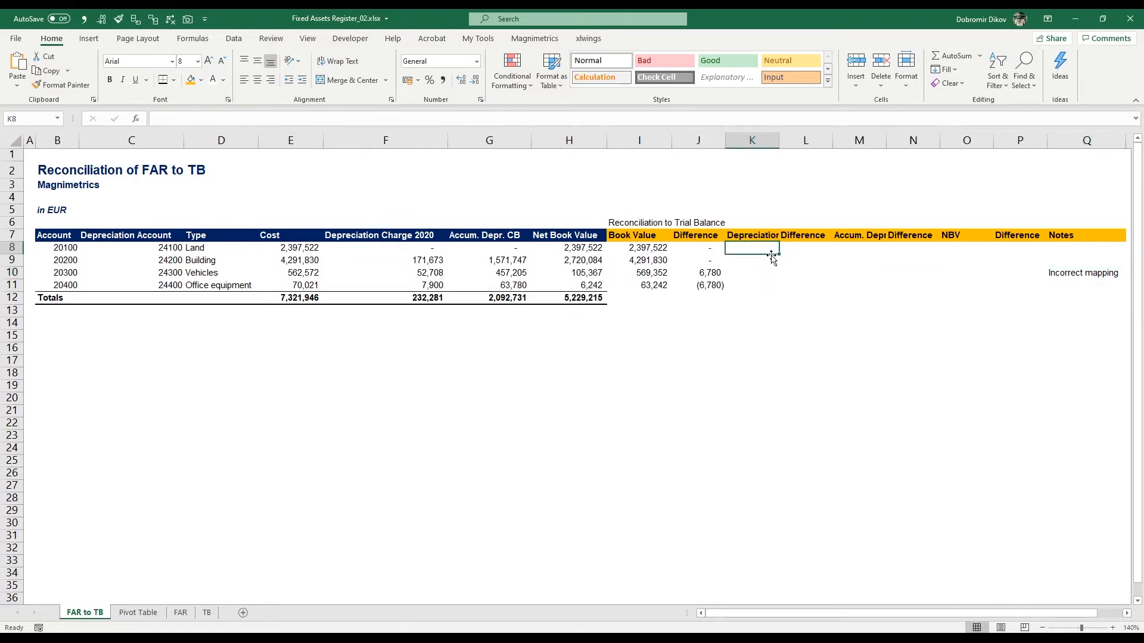
pyautogui.moveTo(775, 130); pyautogui.dragTo(789, 130)
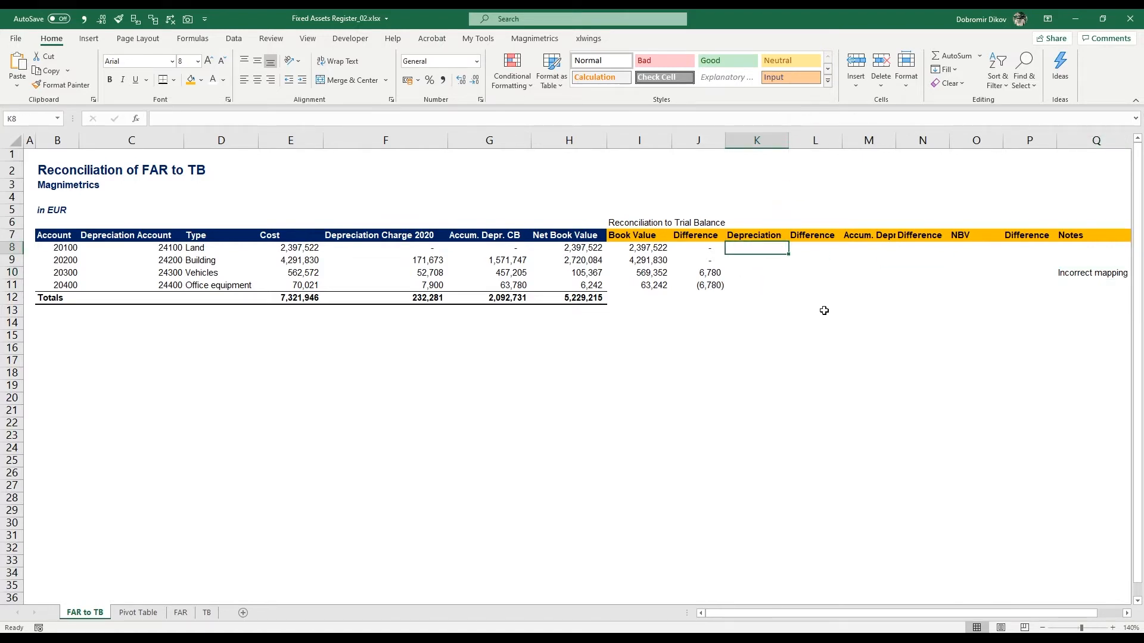
pyautogui.write('=vl')
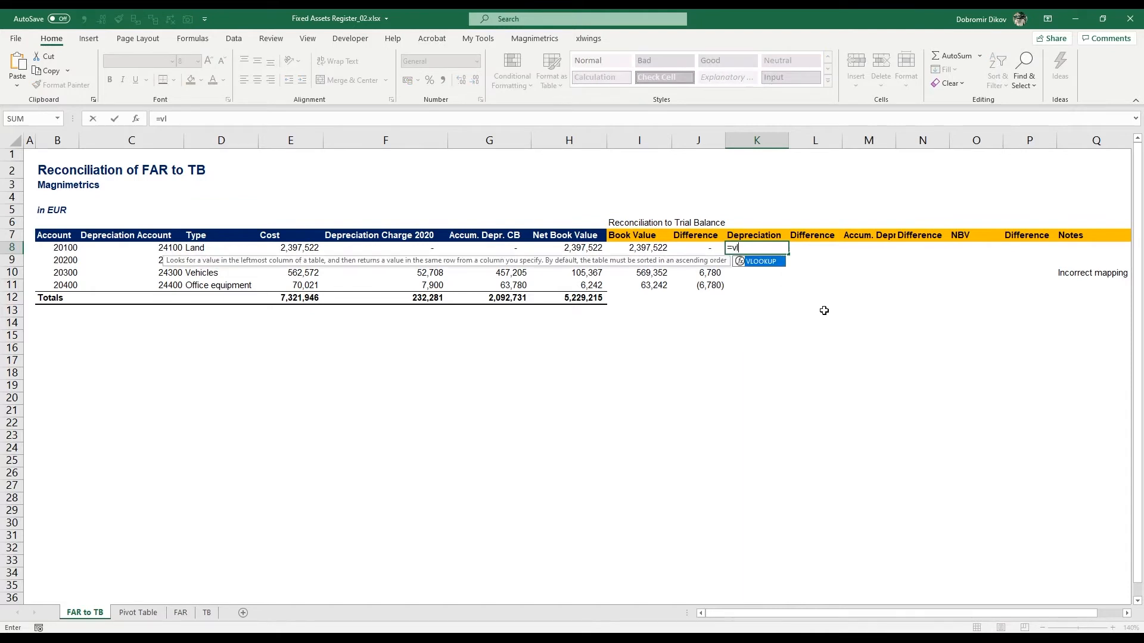
pyautogui.press('Escape')
pyautogui.press('Escape')
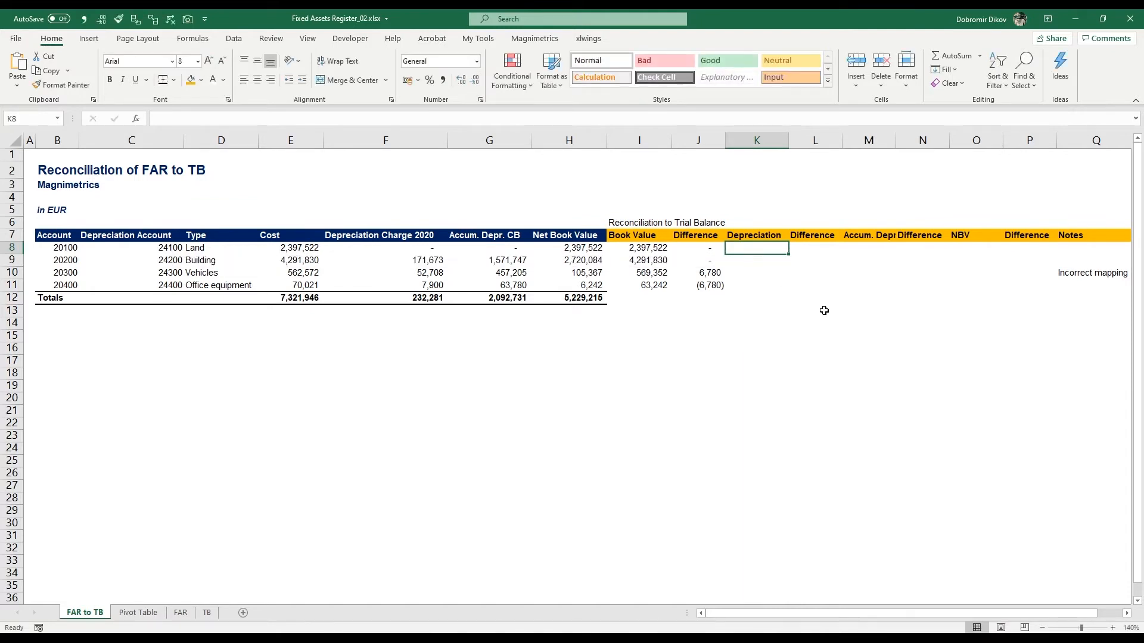
# Step: In K12, link the depreciation total to the Depreciation Expenses debit turnover on the TB sheet
pyautogui.press('Left')
pyautogui.press('Left')
pyautogui.press('Left')
pyautogui.press('Left')
pyautogui.press('Left')
pyautogui.press('Left')
pyautogui.press('Left')
pyautogui.press('Left')
pyautogui.press('Left')
pyautogui.press('Down')
pyautogui.press('Down')
pyautogui.press('Down')
pyautogui.press('Down')
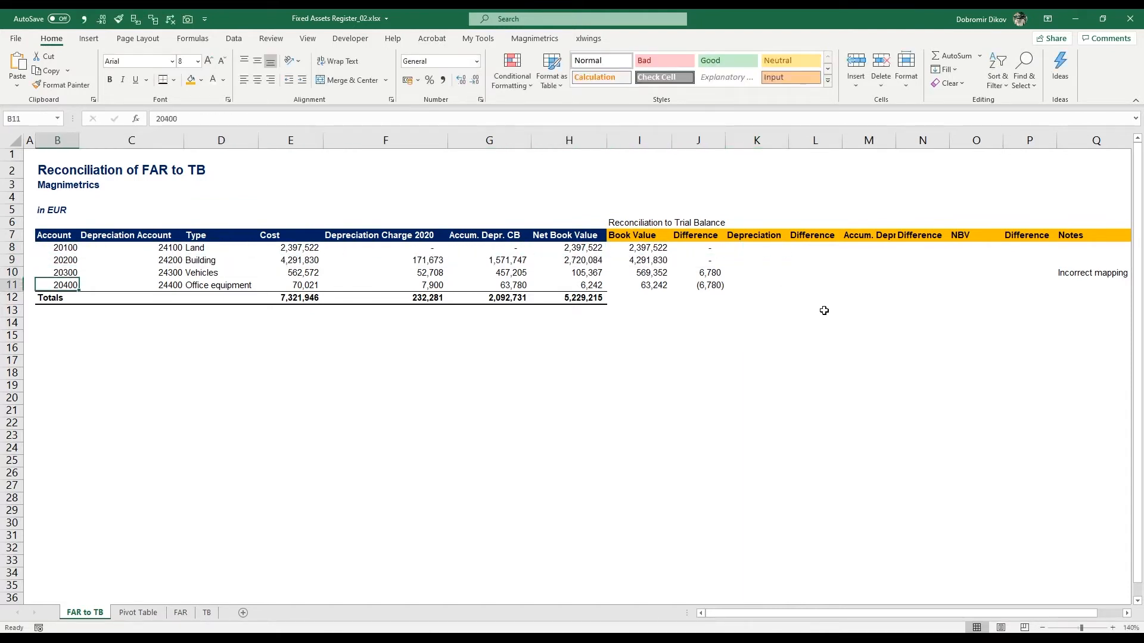
pyautogui.press('Right')
pyautogui.press('Right')
pyautogui.press('Right')
pyautogui.press('Right')
pyautogui.press('Right')
pyautogui.press('Right')
pyautogui.press('Right')
pyautogui.press('Right')
pyautogui.press('Right')
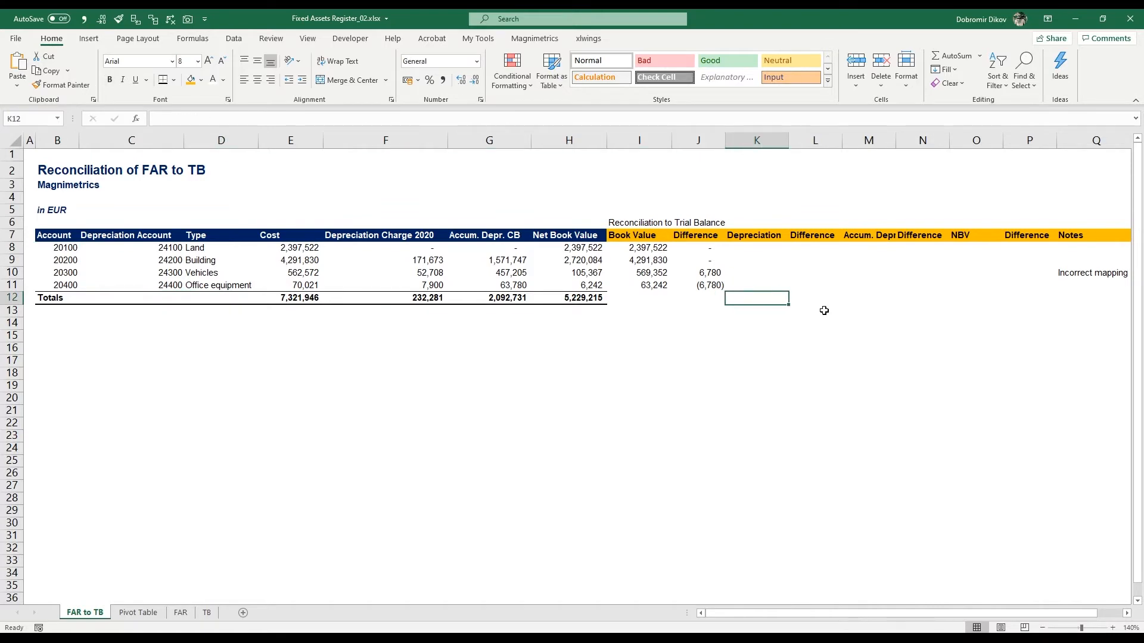
pyautogui.write('=')
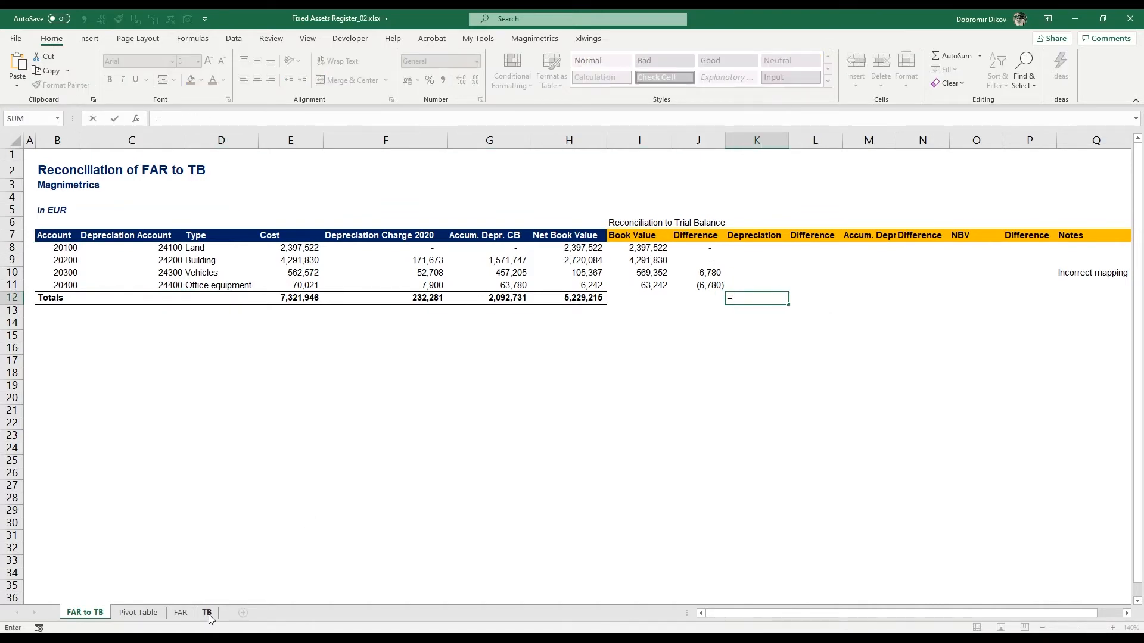
pyautogui.click(207, 613)
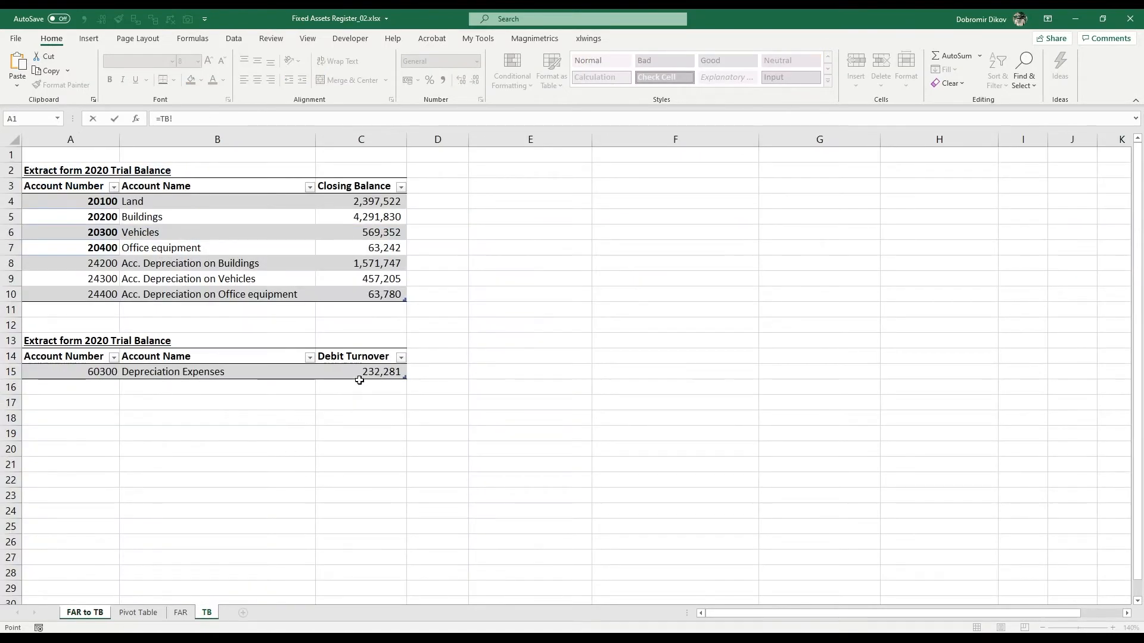
pyautogui.click(359, 374)
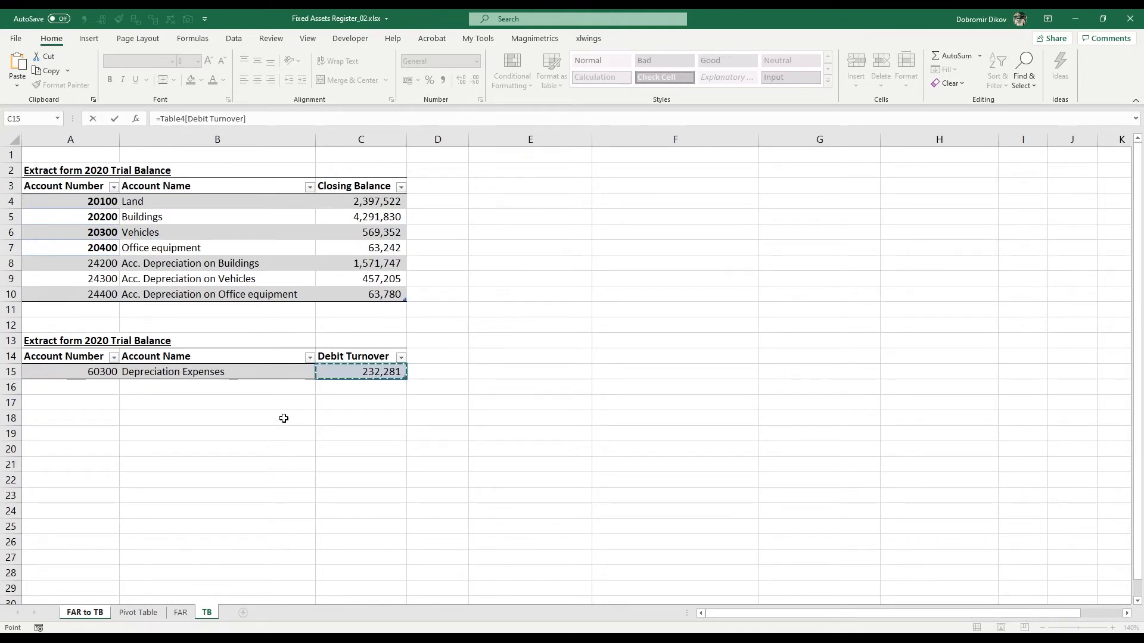
pyautogui.press('Tab')
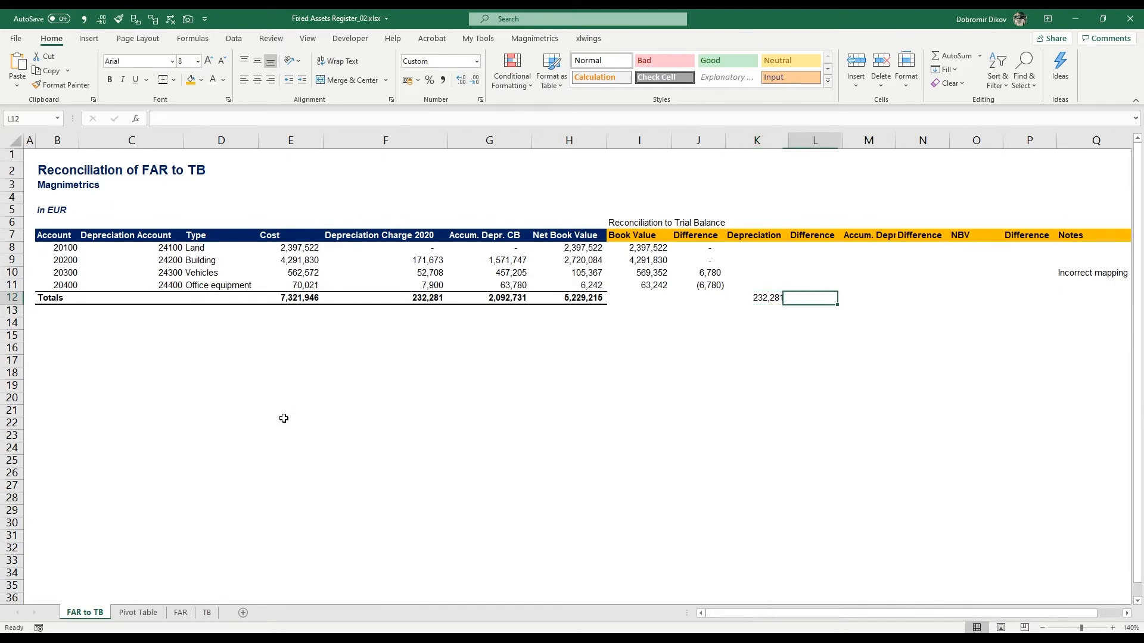
# Step: In L12, calculate the depreciation difference as =K12-F12
pyautogui.write('=')
pyautogui.press('Left')
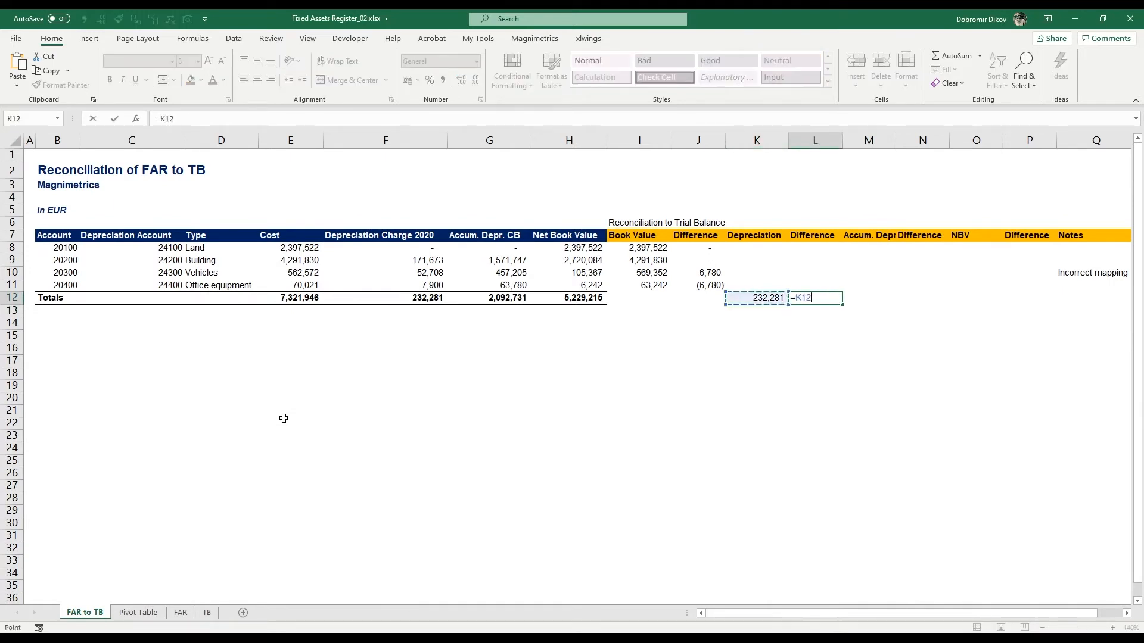
pyautogui.write('-')
pyautogui.press('Left')
pyautogui.press('Left')
pyautogui.press('Left')
pyautogui.press('Left')
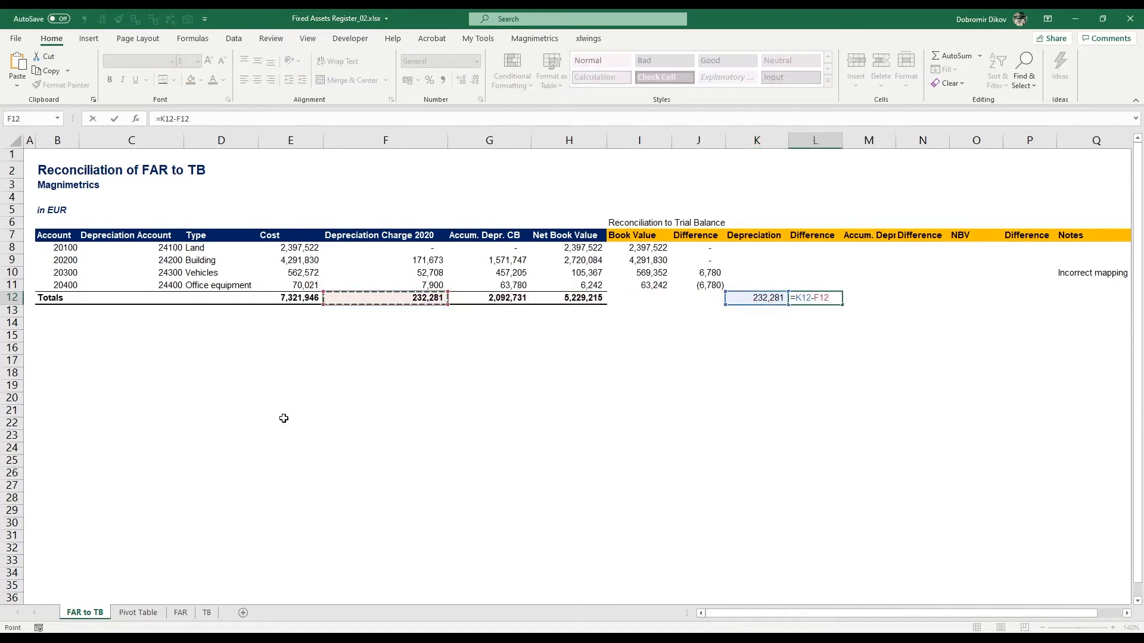
pyautogui.press('Tab')
# Step: Autofit column M to fit the Accum. Depreciation header
pyautogui.press('Up')
pyautogui.press('Up')
pyautogui.press('Up')
pyautogui.press('Up')
pyautogui.press('Up')
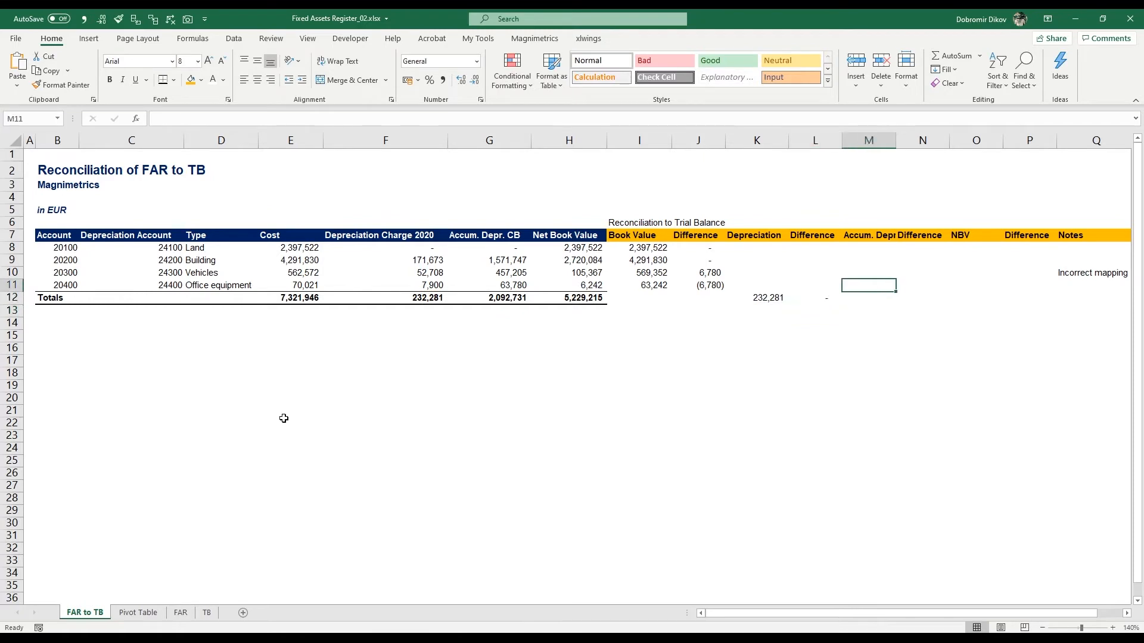
pyautogui.hotkey('alt', 'h')
pyautogui.press('o')
pyautogui.press('i')
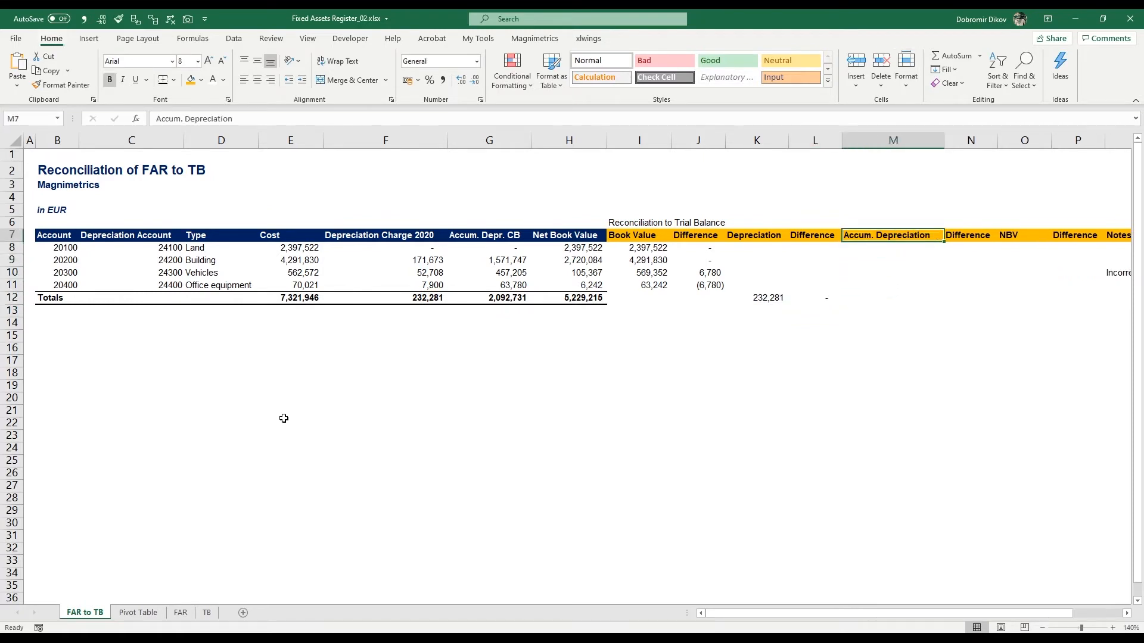
# Step: In M8, look up the accumulated depreciation with =VLOOKUP(C8,TB!A:C,3,0) using the depreciation account
pyautogui.press('Down')
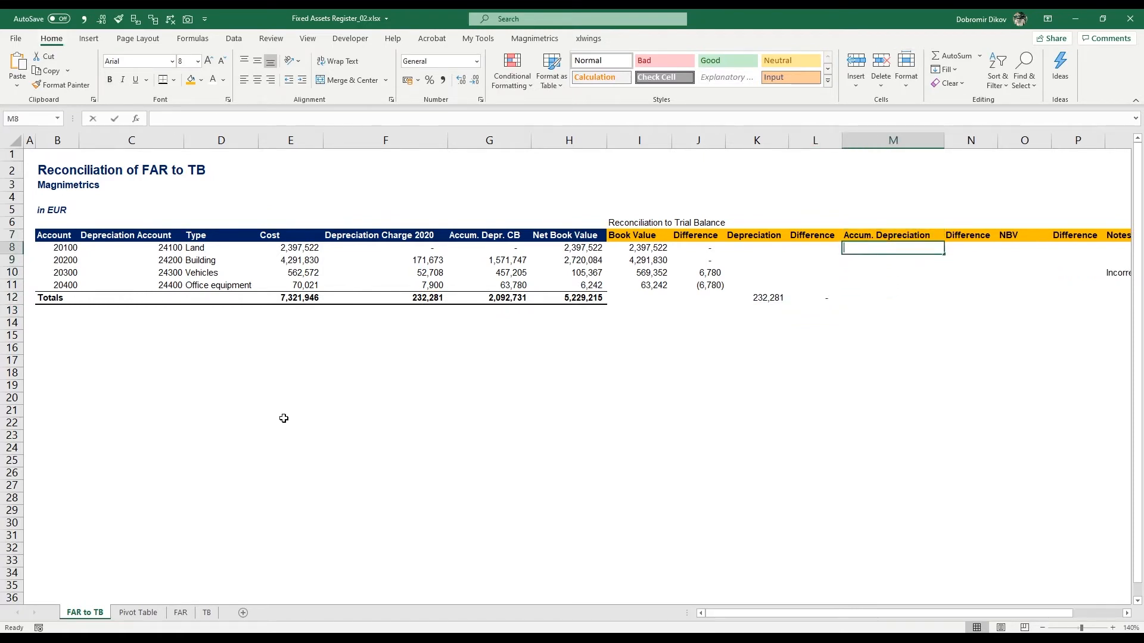
pyautogui.write('=VLOOKUP(')
pyautogui.press('Left')
pyautogui.press('Left')
pyautogui.press('Left')
pyautogui.press('Left')
pyautogui.press('Left')
pyautogui.press('Left')
pyautogui.press('Left')
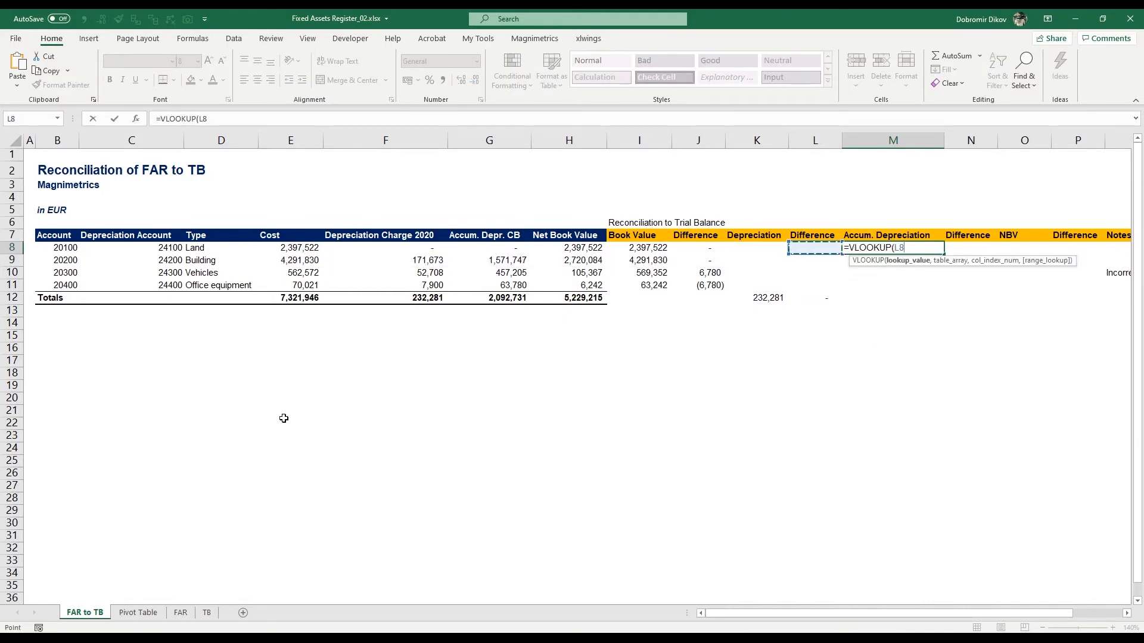
pyautogui.press('Left')
pyautogui.press('Left')
pyautogui.press('Left')
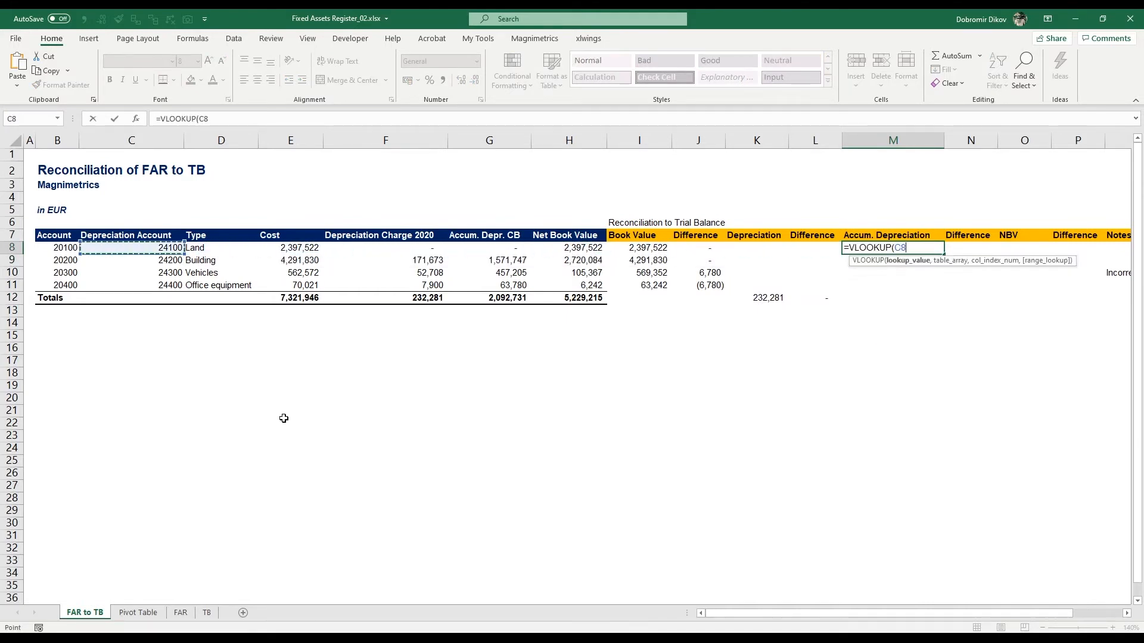
pyautogui.press('Left')
pyautogui.press('Right')
pyautogui.write(',')
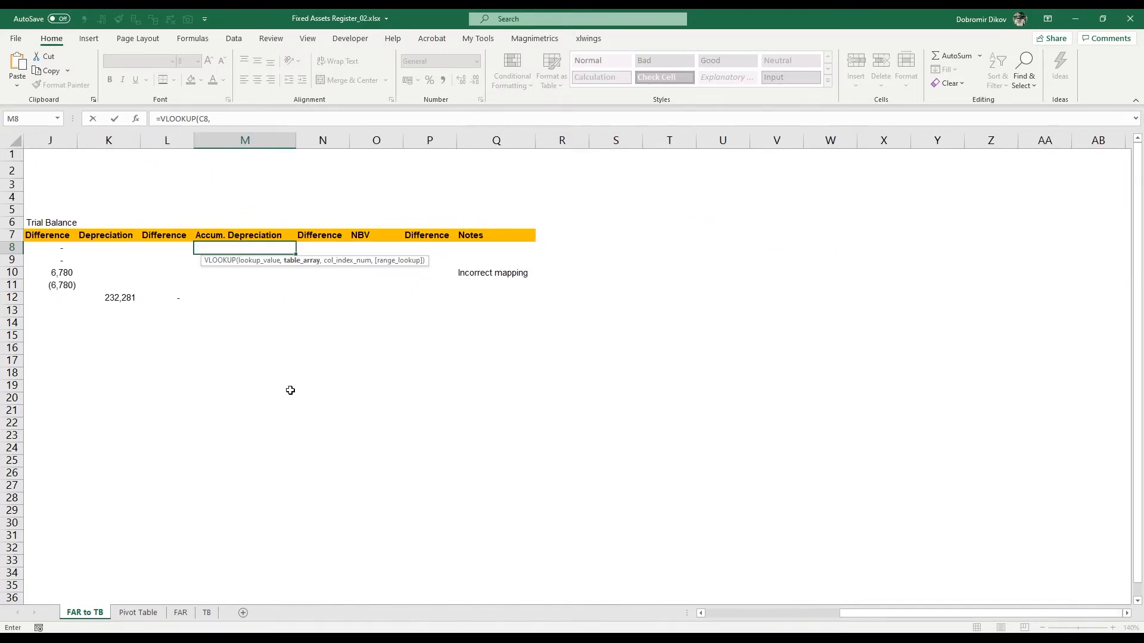
pyautogui.hscroll(-3, 290, 391)
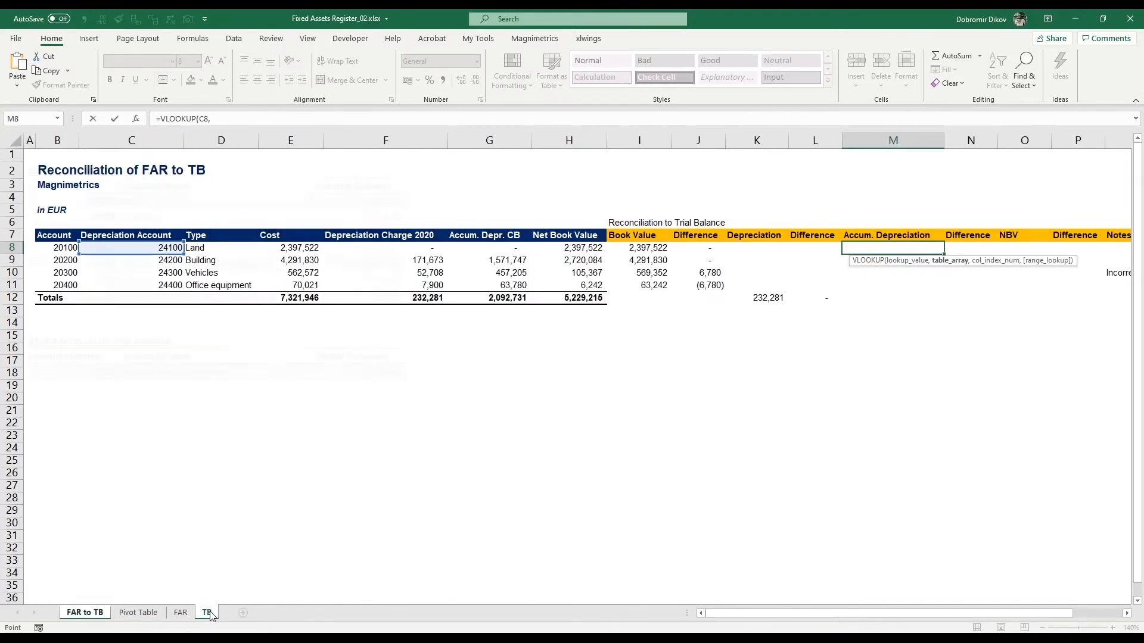
pyautogui.click(207, 613)
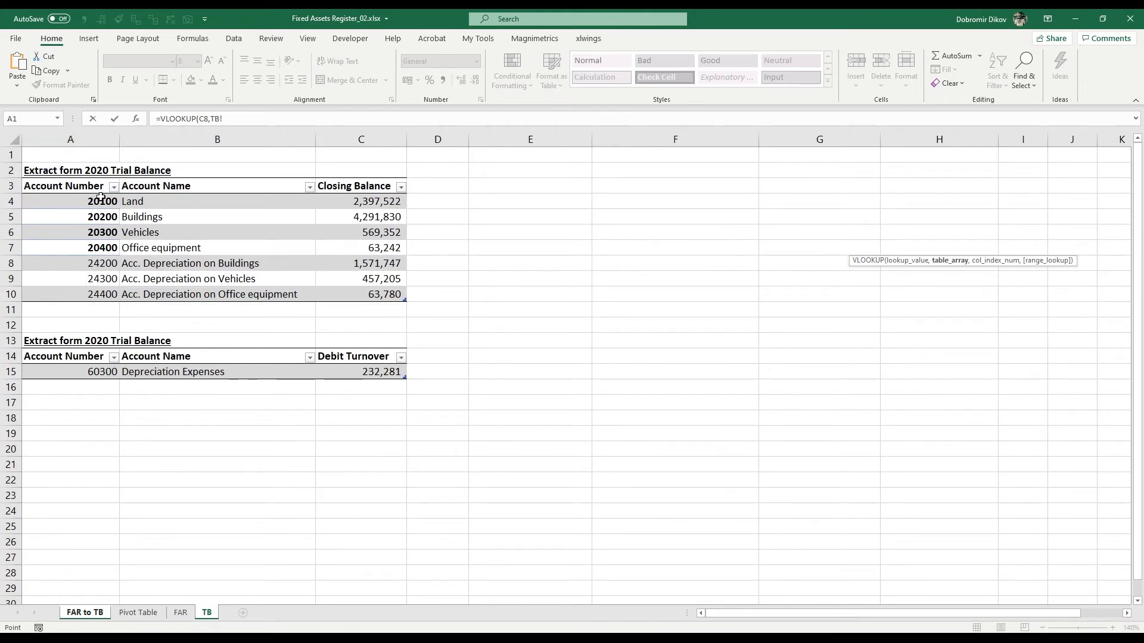
pyautogui.moveTo(102, 146); pyautogui.dragTo(347, 144)
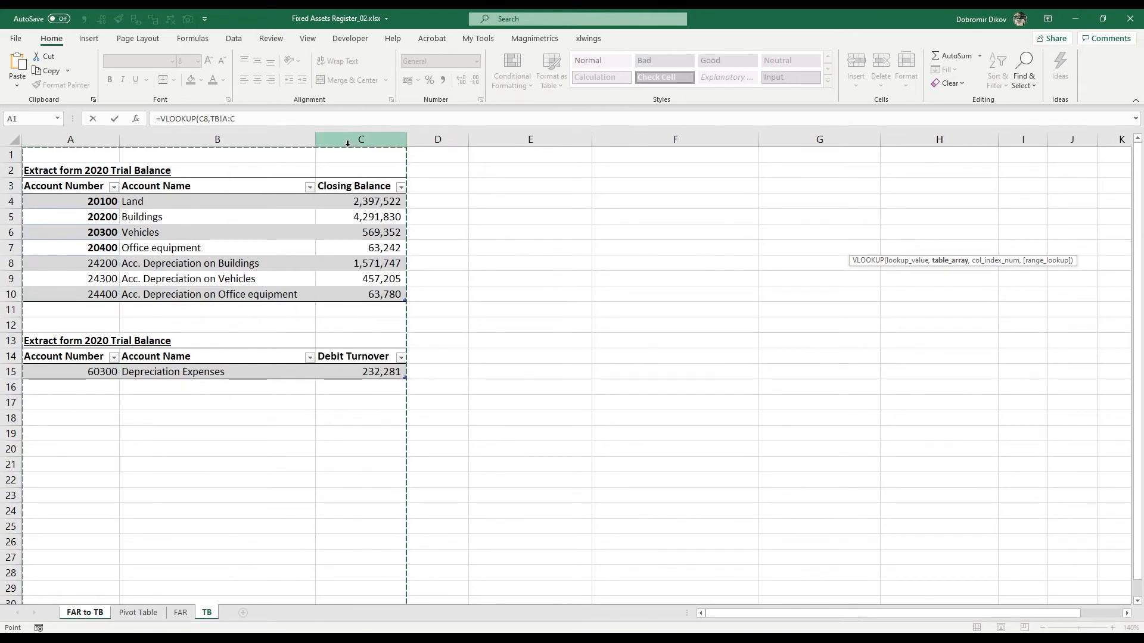
pyautogui.write(',3,')
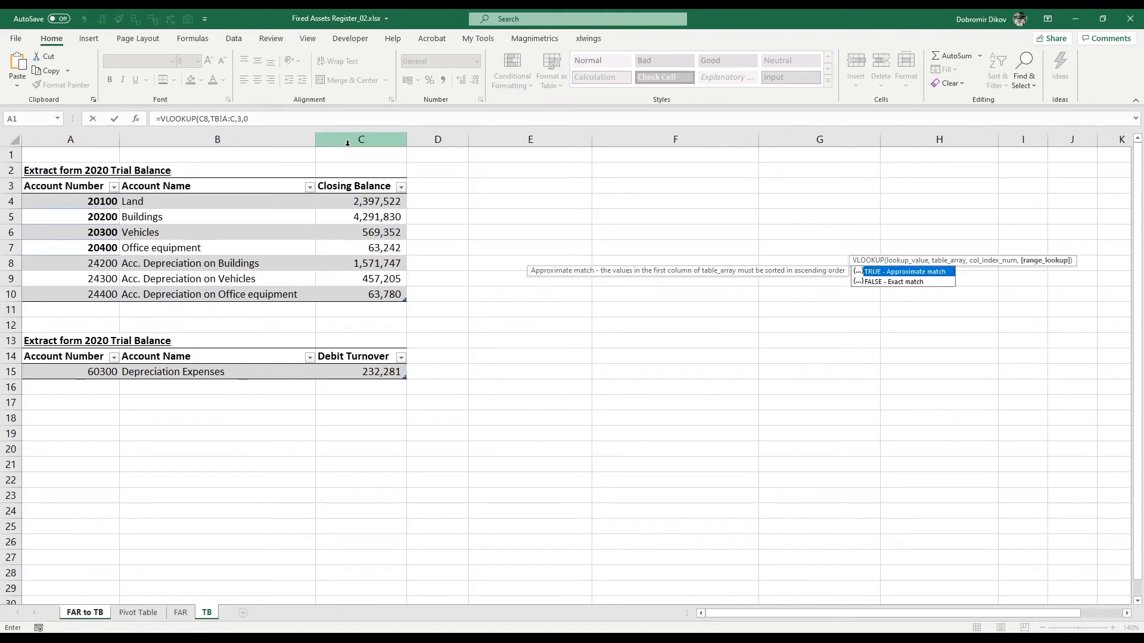
pyautogui.write('0')
pyautogui.press('Return')
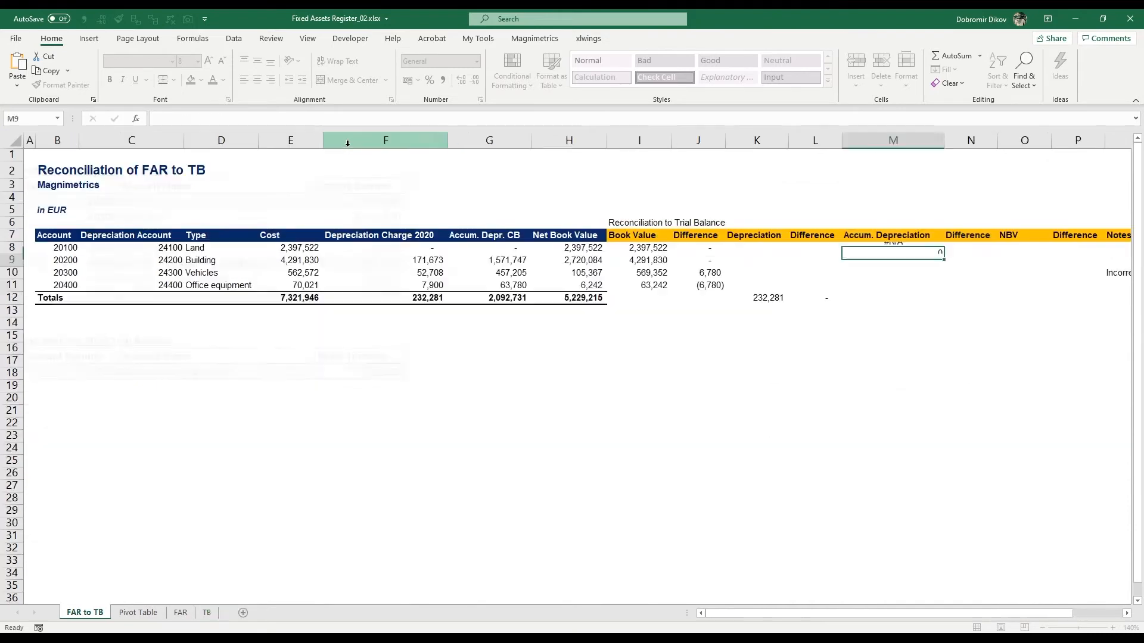
# Step: Fill the accumulated depreciation lookup down through M11
pyautogui.press('Left')
pyautogui.press('Left')
pyautogui.press('Left')
pyautogui.press('Right')
pyautogui.press('Right')
pyautogui.press('Right')
pyautogui.press('Right')
pyautogui.press('Right')
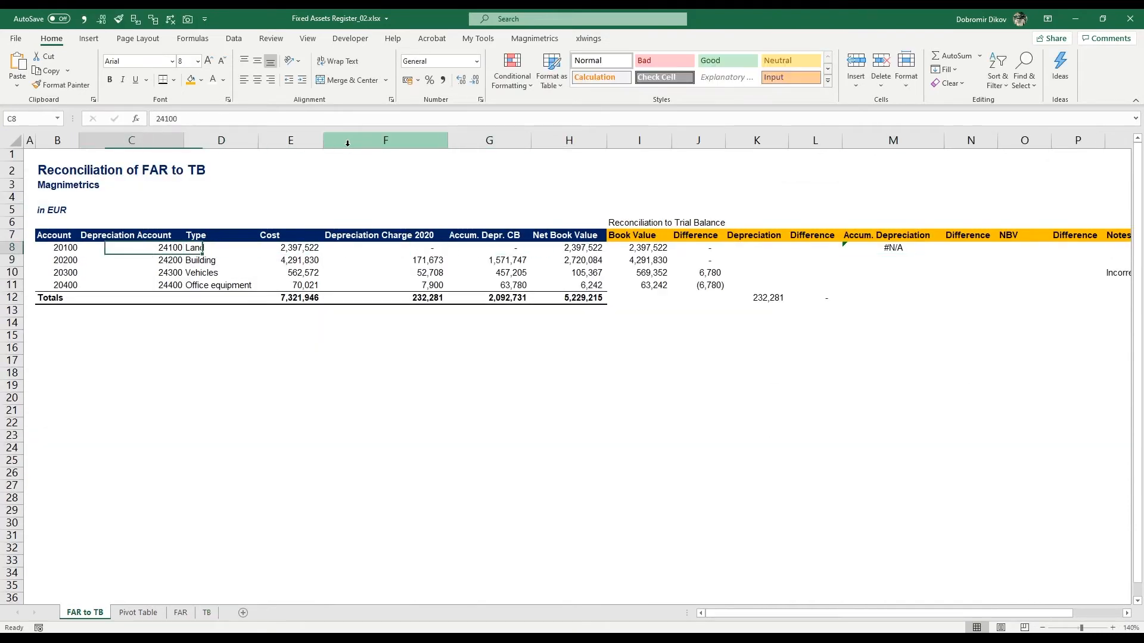
pyautogui.press('Right')
pyautogui.press('Right')
pyautogui.press('Right')
pyautogui.press('Right')
pyautogui.press('Right')
pyautogui.press('Right')
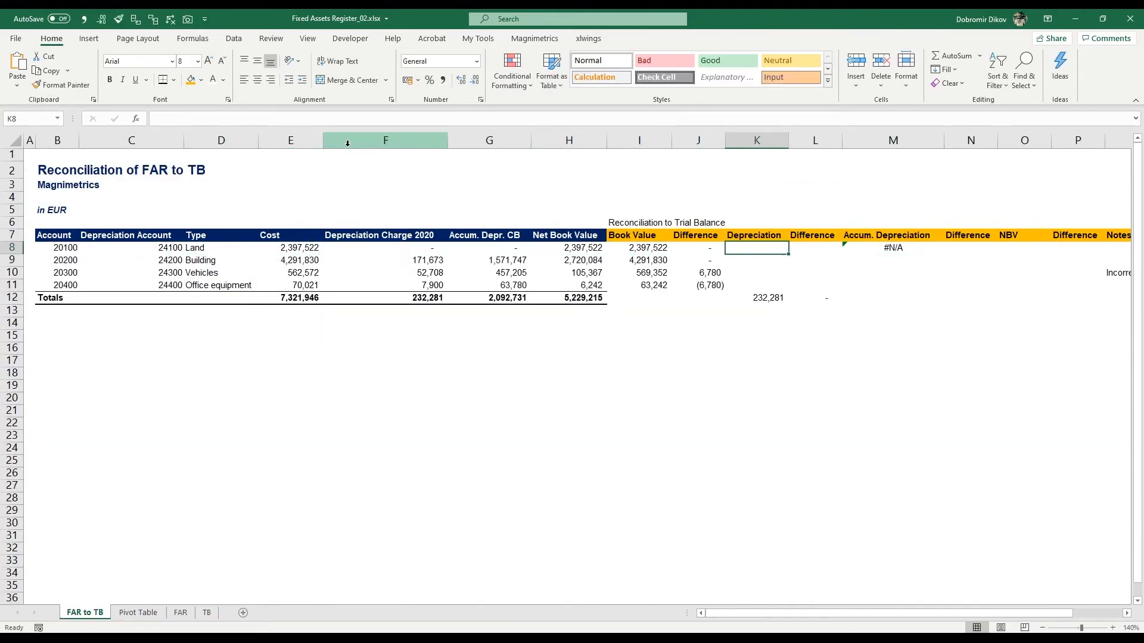
pyautogui.press('Left')
pyautogui.hotkey('shift', 'Down')
pyautogui.hotkey('shift', 'Down')
pyautogui.hotkey('shift', 'Down')
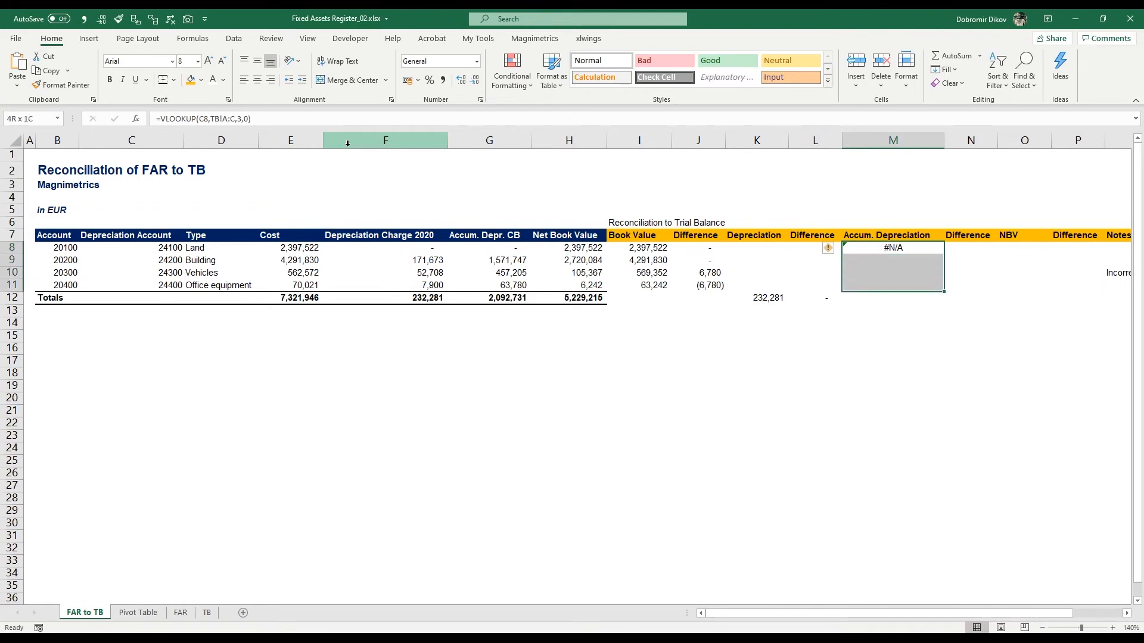
pyautogui.hotkey('ctrl', 'd')
pyautogui.press('Up')
pyautogui.press('Down')
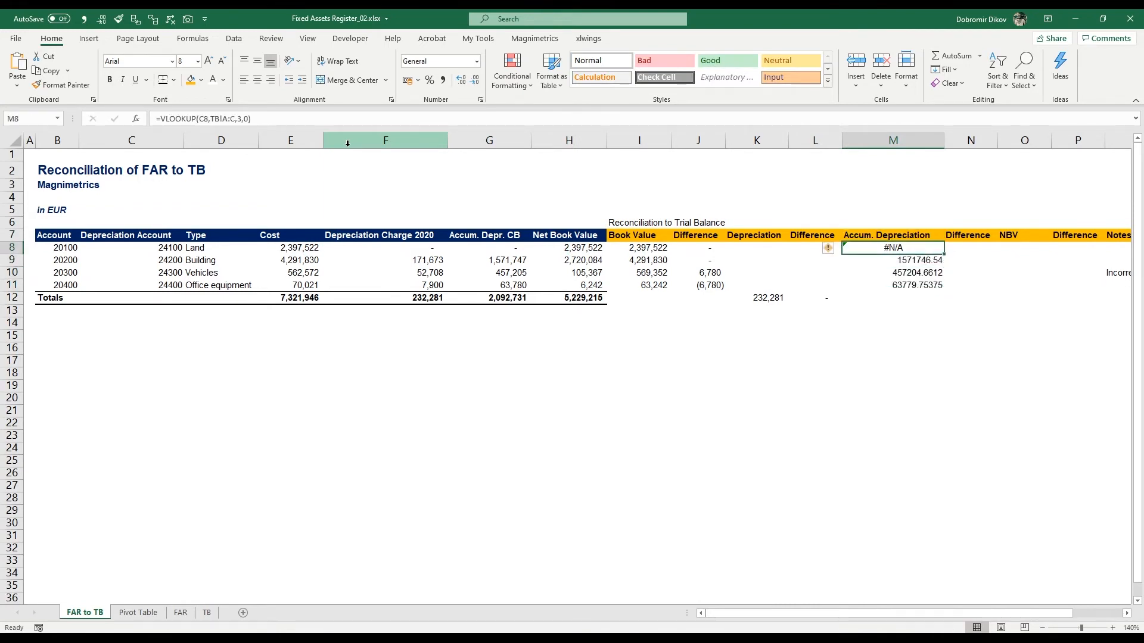
# Step: Wrap the M8 lookup in IFERROR so it returns 0 when no match is found
pyautogui.press('F2')
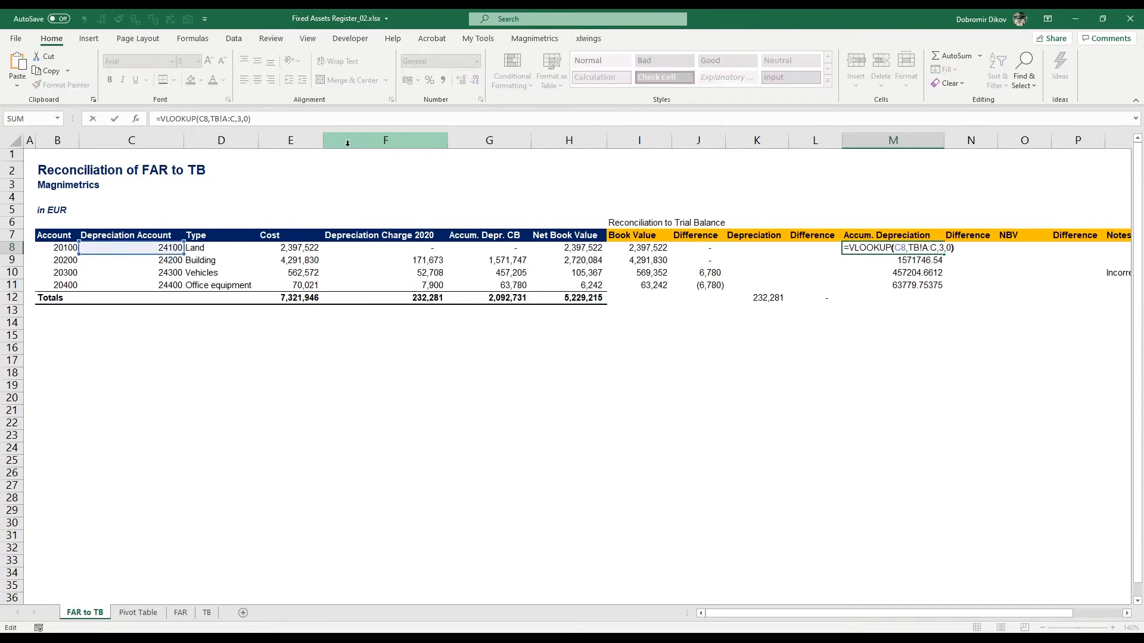
pyautogui.press('Left')
pyautogui.press('Left')
pyautogui.press('Left')
pyautogui.press('Left')
pyautogui.press('Left')
pyautogui.press('Left')
pyautogui.press('Left')
pyautogui.press('Left')
pyautogui.press('Left')
pyautogui.press('Left')
pyautogui.press('Left')
pyautogui.press('Left')
pyautogui.press('Left')
pyautogui.press('Left')
pyautogui.press('Left')
pyautogui.press('Left')
pyautogui.press('Left')
pyautogui.press('Left')
pyautogui.press('Left')
pyautogui.press('Left')
pyautogui.write('if')
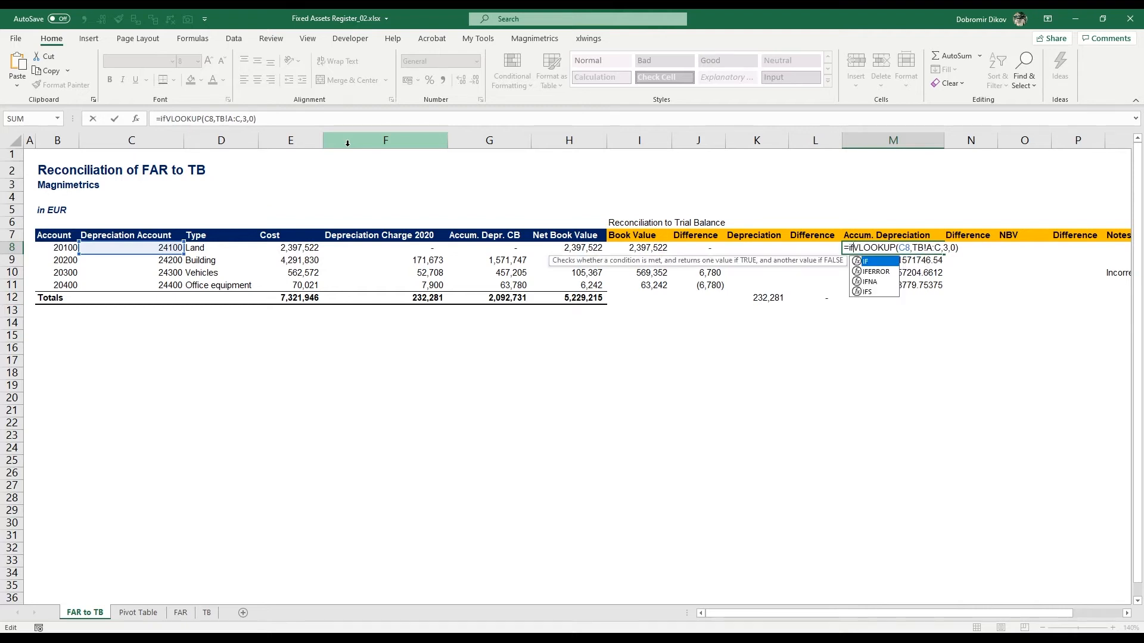
pyautogui.write('er')
pyautogui.press('Tab')
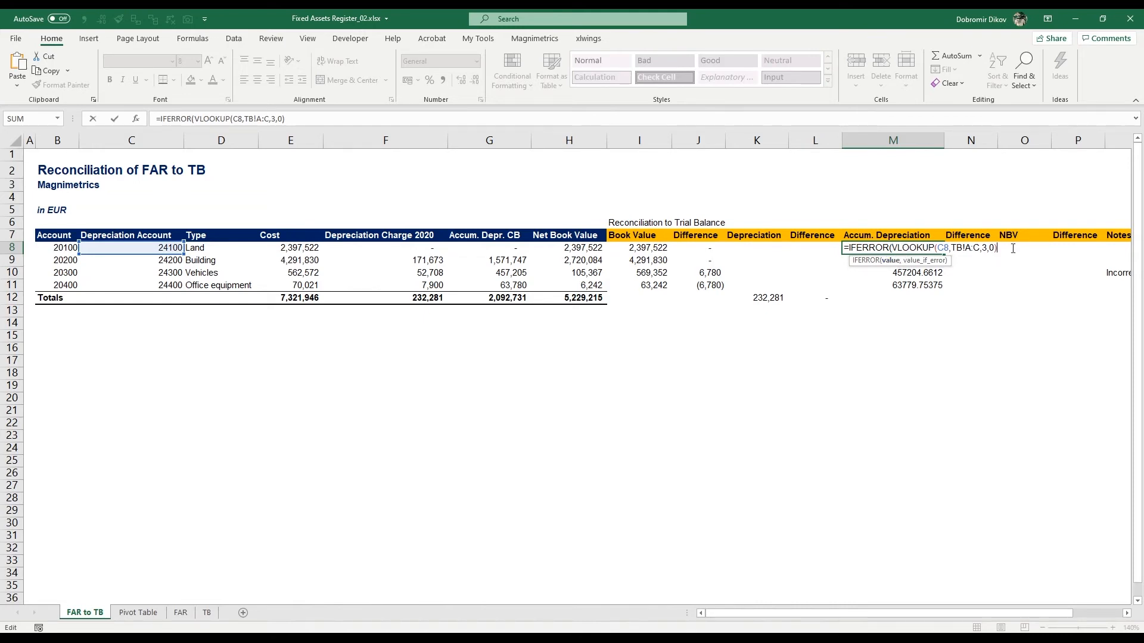
pyautogui.write(',0)')
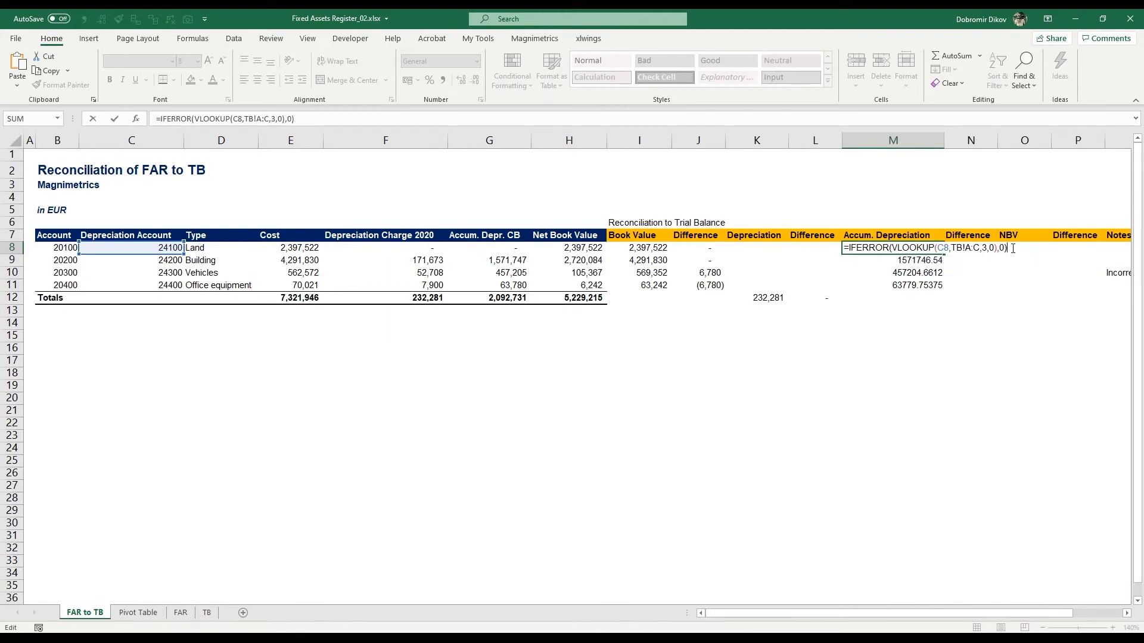
pyautogui.press('Return')
# Step: Copy the IFERROR formula down to M11 and format M8:M11 in comma style without decimals
pyautogui.press('Up')
pyautogui.hotkey('ctrl', 'c')
pyautogui.hotkey('ctrl', 'shift', 'Down')
pyautogui.hotkey('ctrl', 'v')
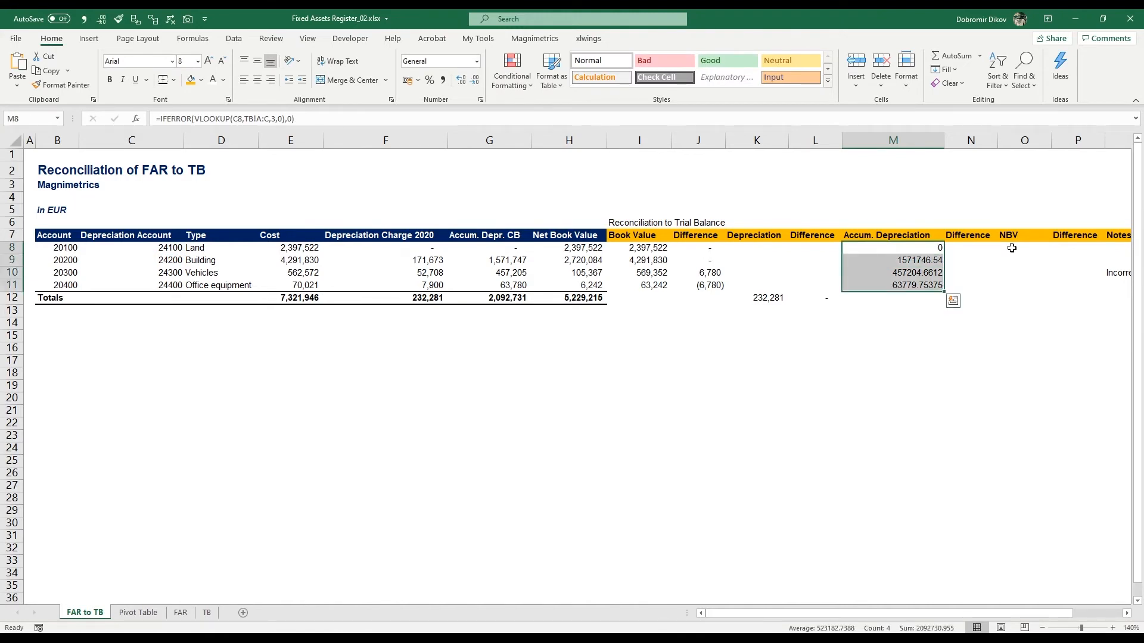
pyautogui.click(443, 80)
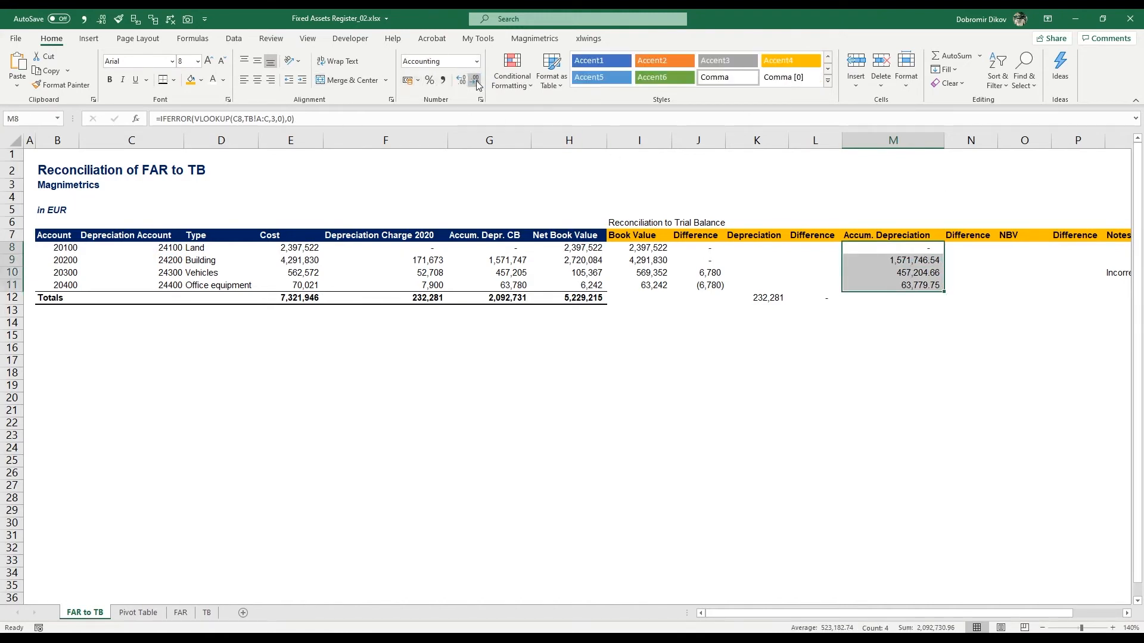
pyautogui.click(475, 81)
pyautogui.click(475, 81)
# Step: In N8:N11, calculate the accumulated depreciation difference as =M8-G8 and fill it down
pyautogui.click(975, 246)
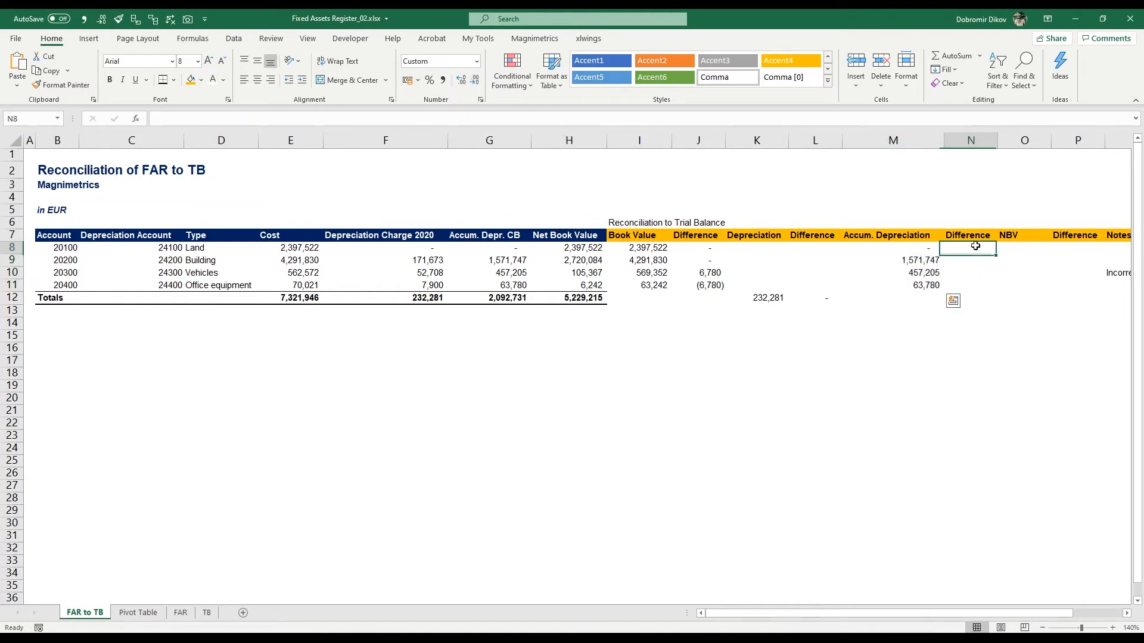
pyautogui.write('=')
pyautogui.press('Left')
pyautogui.write('-')
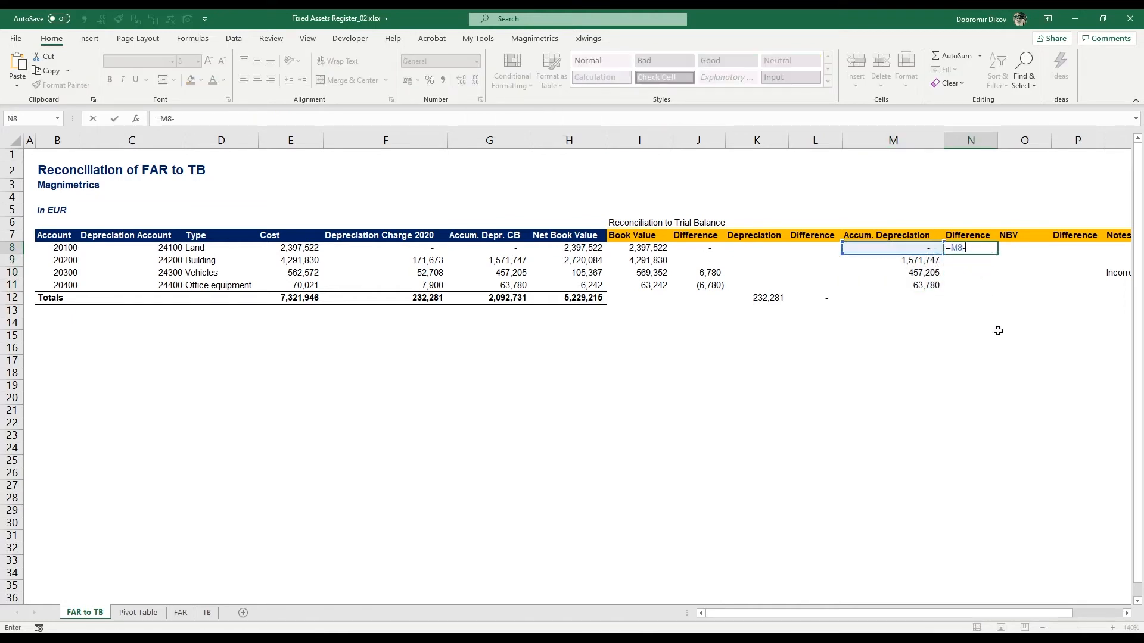
pyautogui.press('Left')
pyautogui.press('Left')
pyautogui.press('Left')
pyautogui.press('Left')
pyautogui.press('Left')
pyautogui.press('Left')
pyautogui.press('Left')
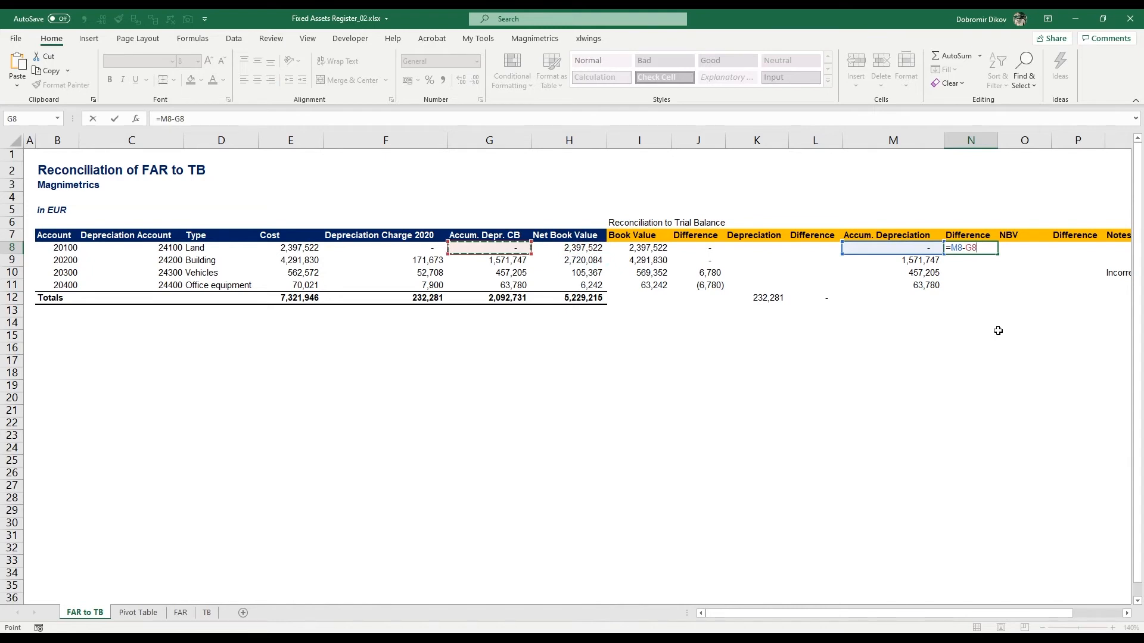
pyautogui.hotkey('ctrl', 'Return')
pyautogui.hotkey('shift', 'Down')
pyautogui.hotkey('shift', 'Down')
pyautogui.hotkey('shift', 'Down')
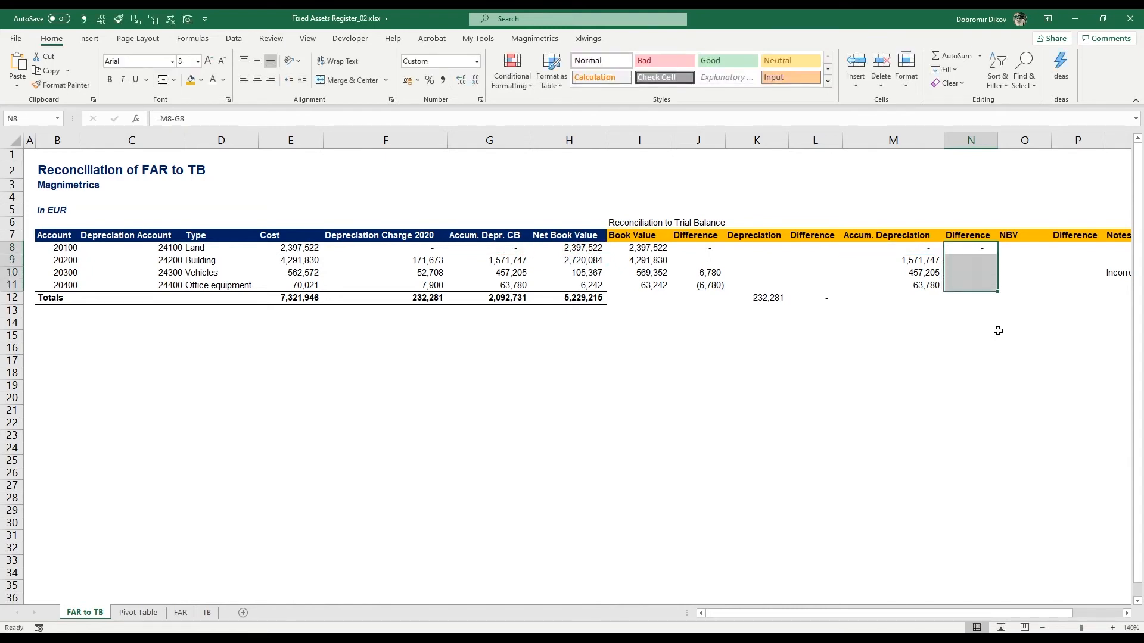
pyautogui.hotkey('ctrl', 'd')
# Step: Apply an accounting format with two decimals to the difference in N10
pyautogui.press('Down')
pyautogui.press('Down')
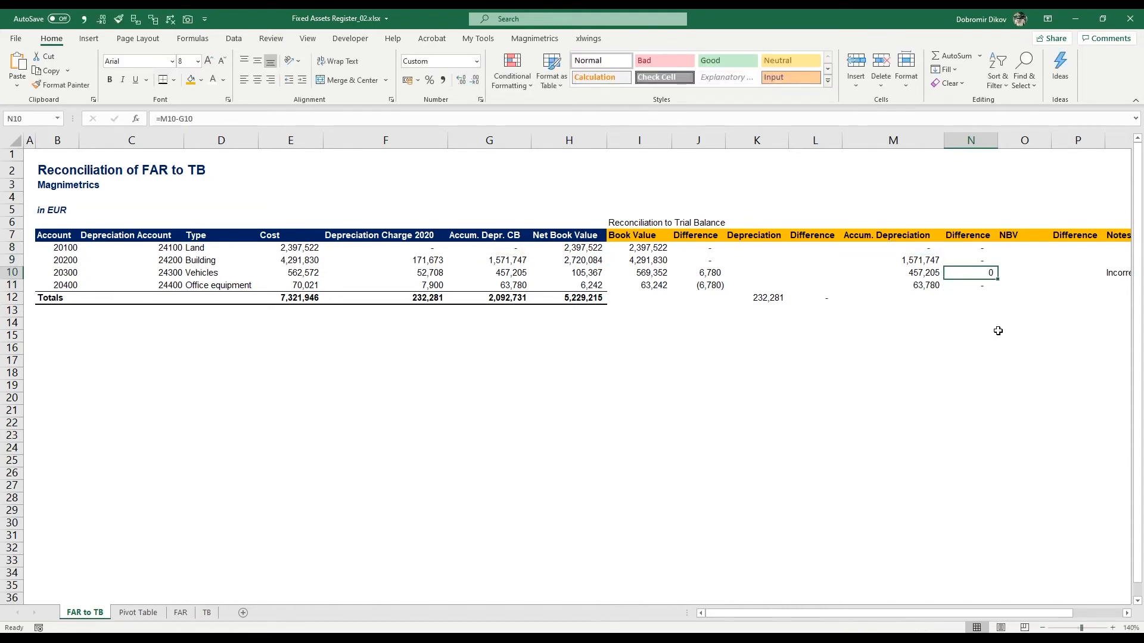
pyautogui.hotkey('alt', '1')
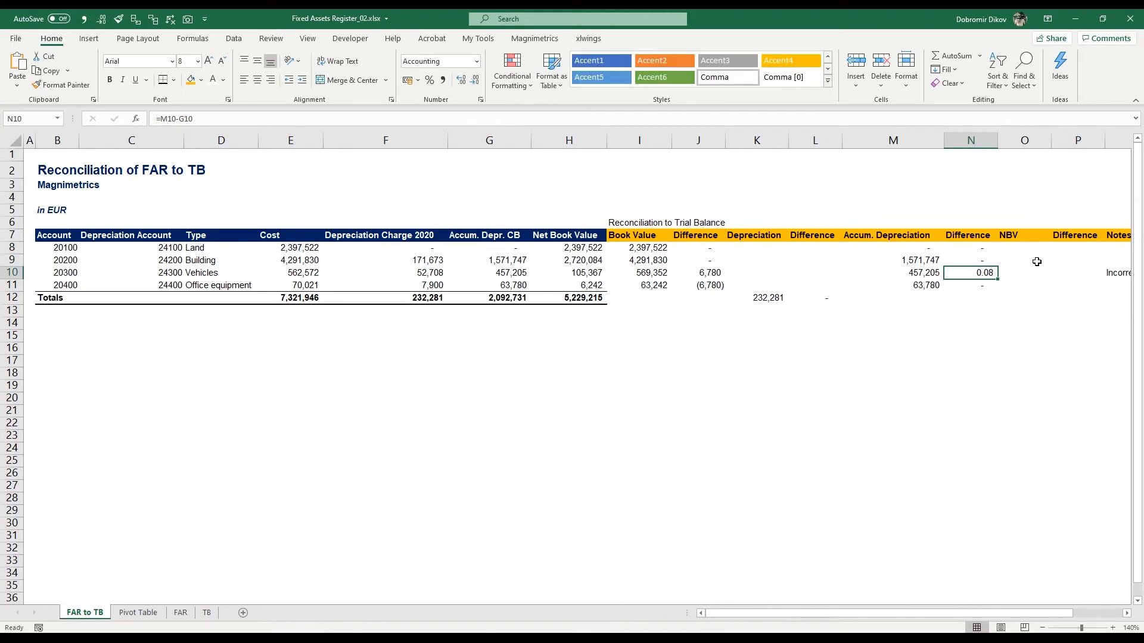
# Step: Copy the "Incorrect mapping" note from Q10 into Q11 for the office equipment row
pyautogui.click(1024, 279)
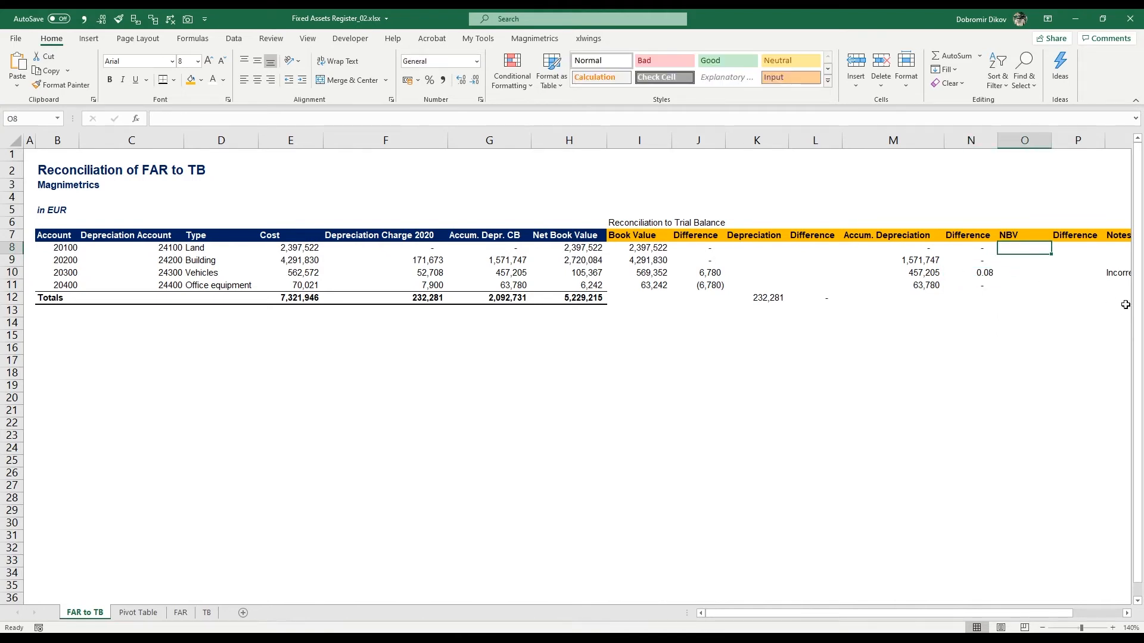
pyautogui.click(1120, 277)
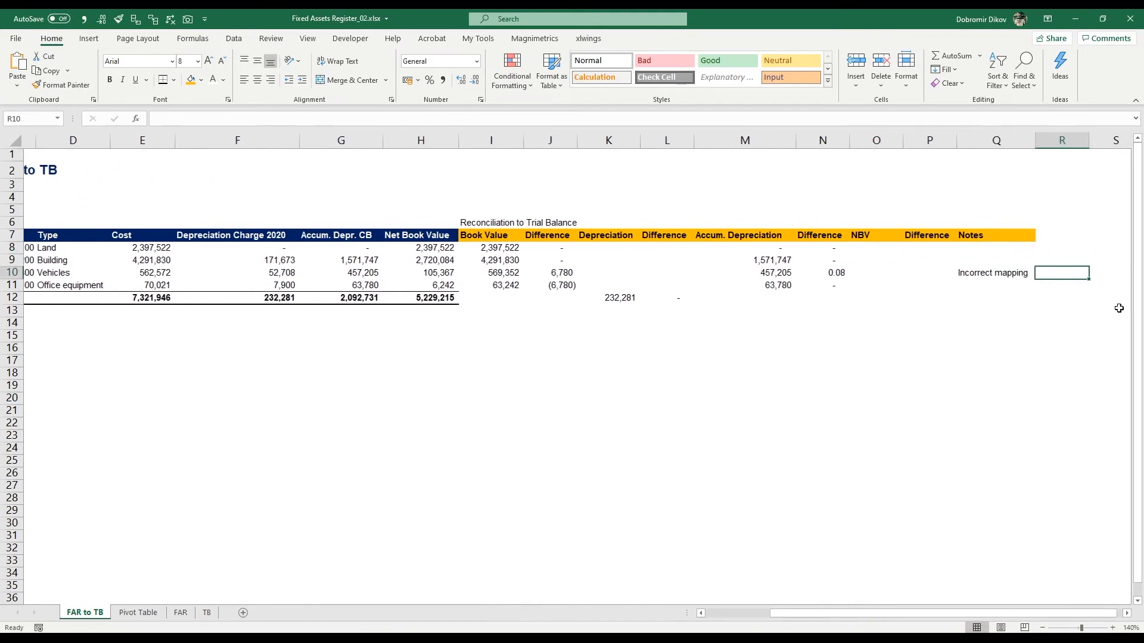
pyautogui.hotkey('ctrl', 'c')
pyautogui.press('Down')
pyautogui.hotkey('ctrl', 'v')
pyautogui.press('Left')
pyautogui.press('Left')
pyautogui.press('Left')
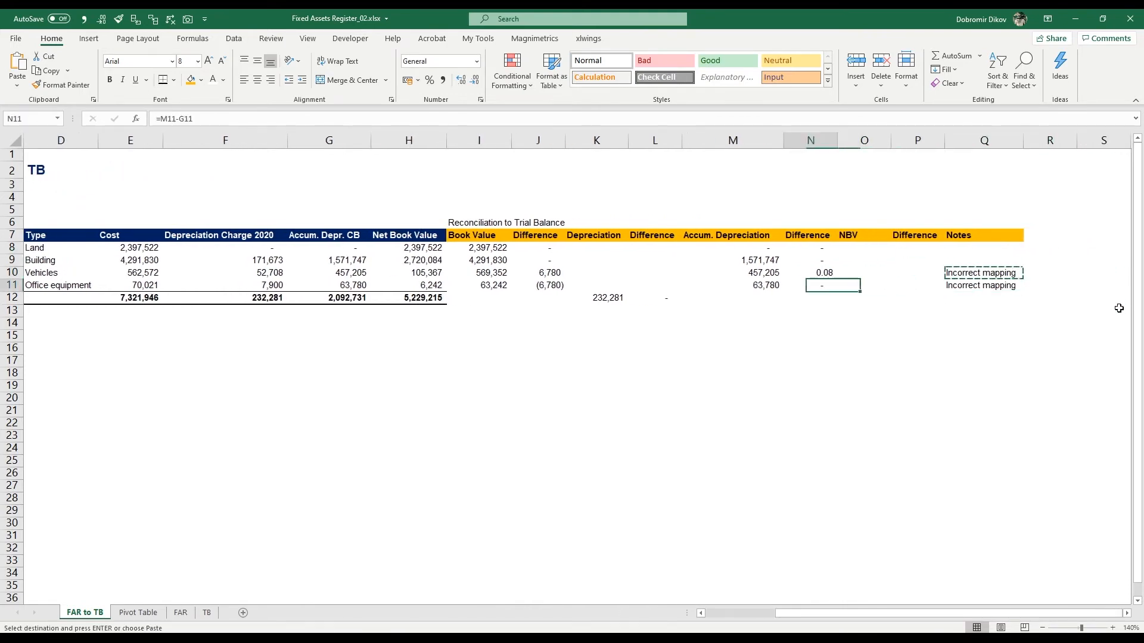
# Step: In O8, calculate the NBV as =I8-M8 and fill it down to O11
pyautogui.press('Right')
pyautogui.press('Up')
pyautogui.press('Up')
pyautogui.press('Up')
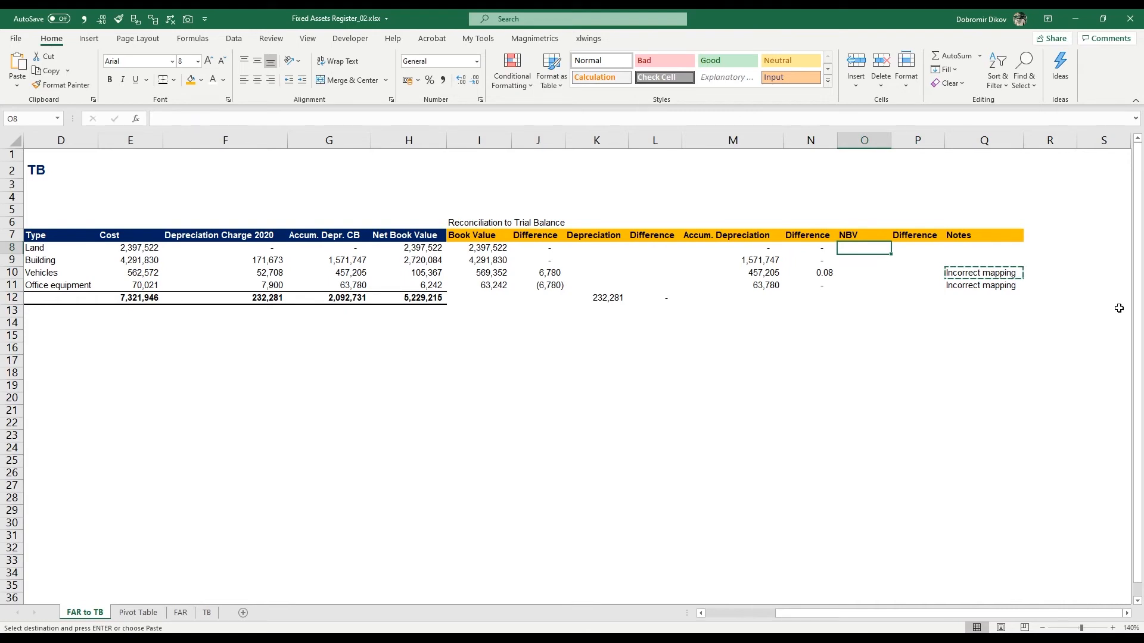
pyautogui.write('=')
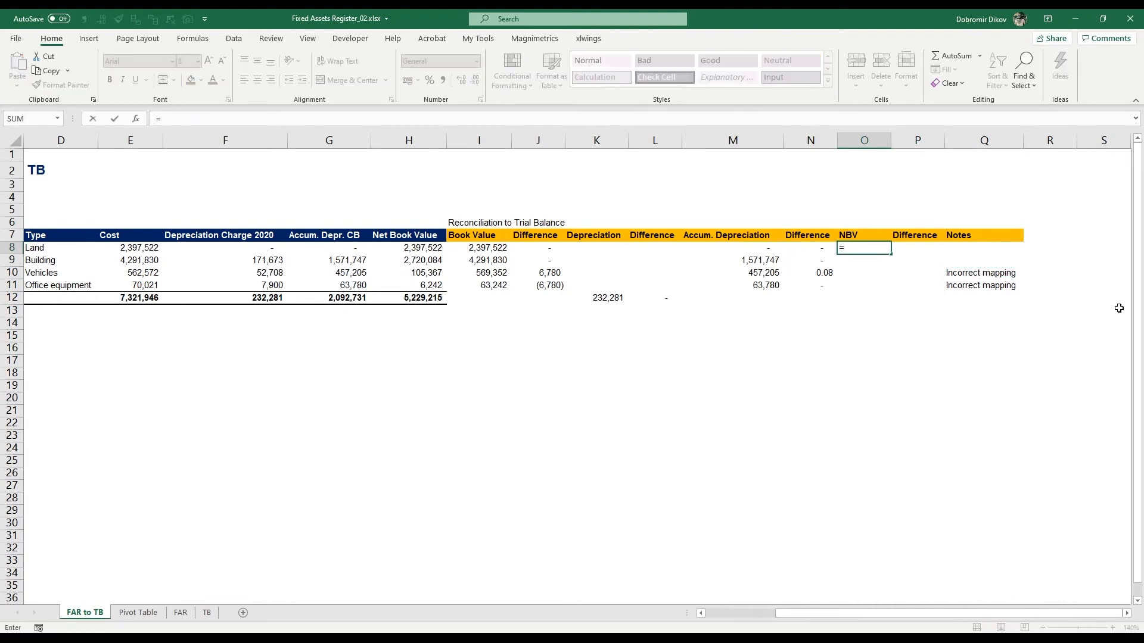
pyautogui.press('Left')
pyautogui.press('Left')
pyautogui.press('Left')
pyautogui.press('Left')
pyautogui.press('Left')
pyautogui.press('Left')
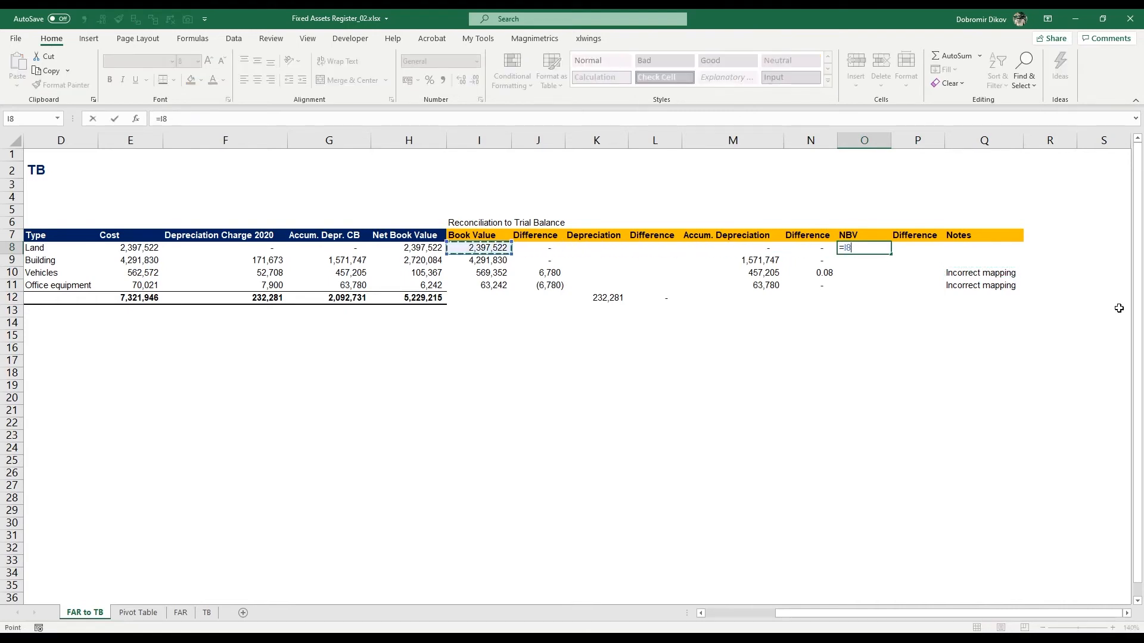
pyautogui.write('-')
pyautogui.press('Right')
pyautogui.press('Right')
pyautogui.press('Right')
pyautogui.press('Right')
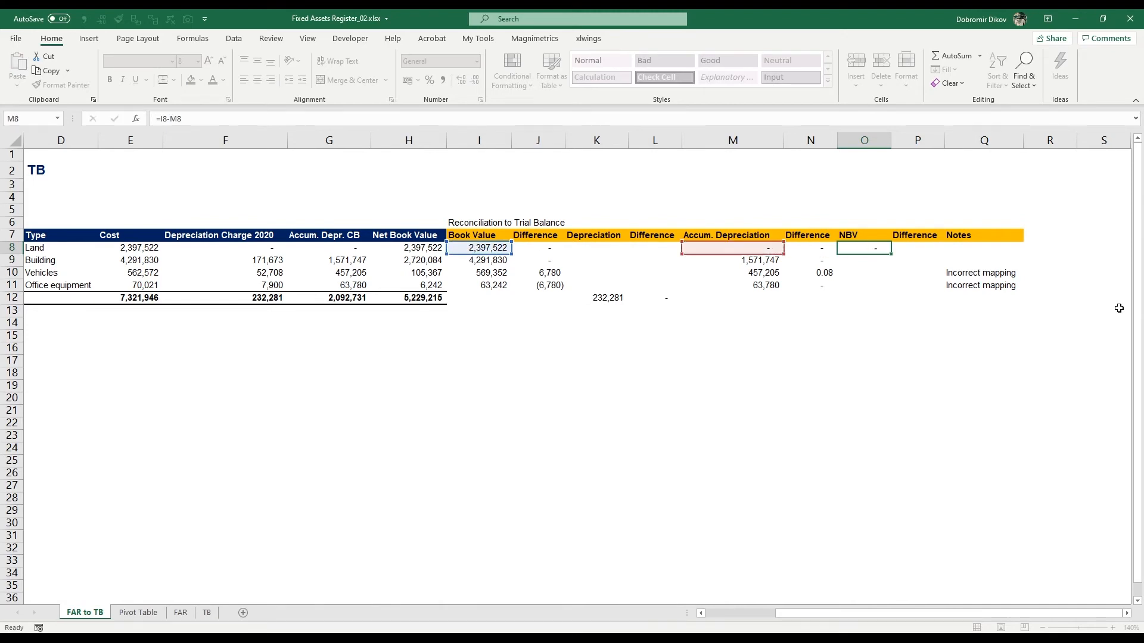
pyautogui.hotkey('ctrl', 'Return')
pyautogui.hotkey('shift', 'Down')
pyautogui.hotkey('shift', 'Down')
pyautogui.hotkey('shift', 'Down')
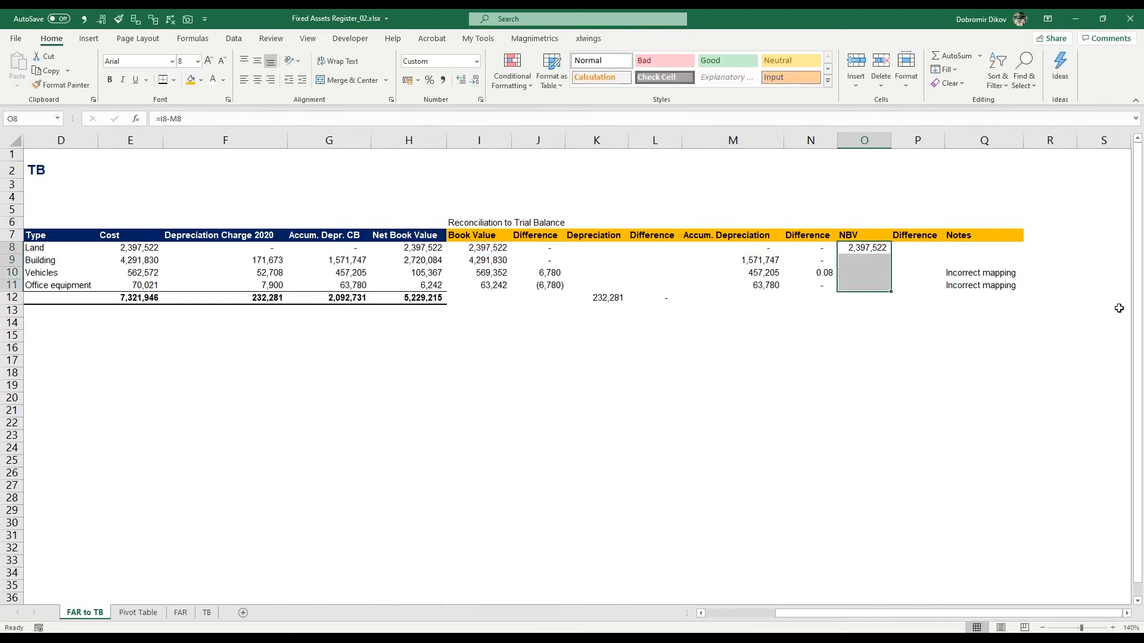
pyautogui.hotkey('ctrl', 'd')
# Step: In P8, calculate the NBV difference as =H8-O8 and fill it down to P11
pyautogui.press('Right')
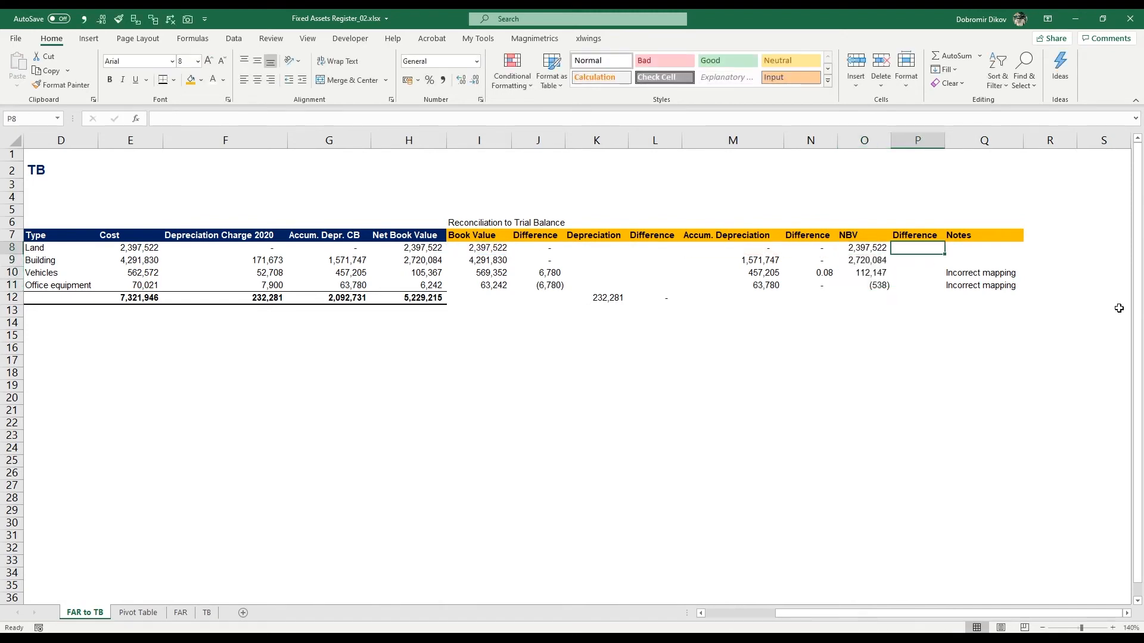
pyautogui.write('=')
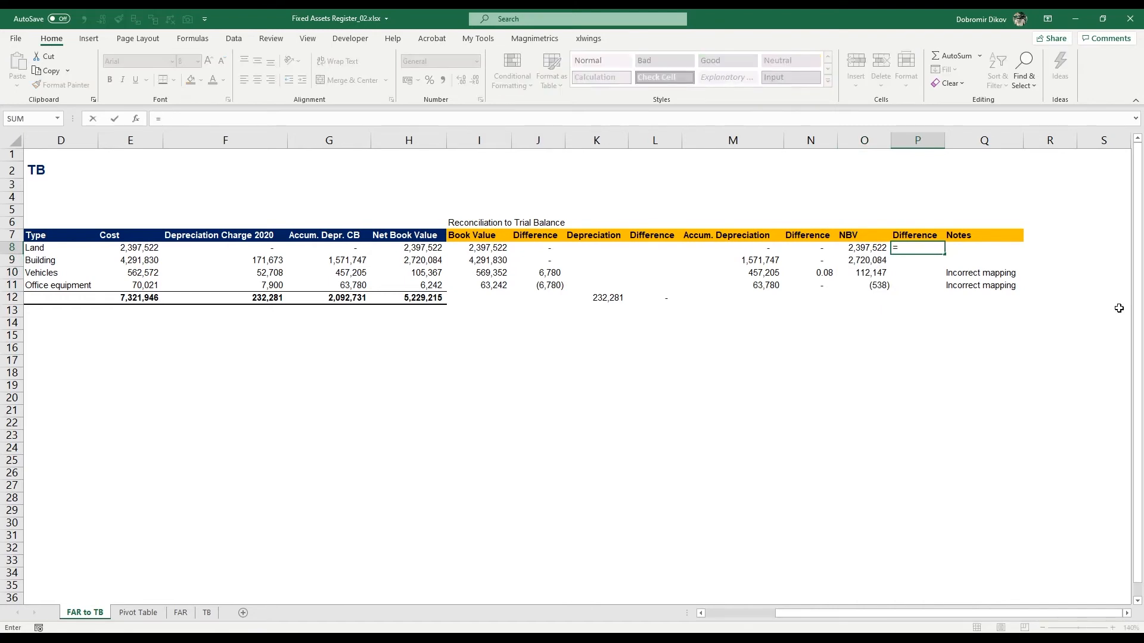
pyautogui.press('Left')
pyautogui.press('Left')
pyautogui.press('Left')
pyautogui.press('Left')
pyautogui.press('Left')
pyautogui.press('Left')
pyautogui.press('Left')
pyautogui.press('Left')
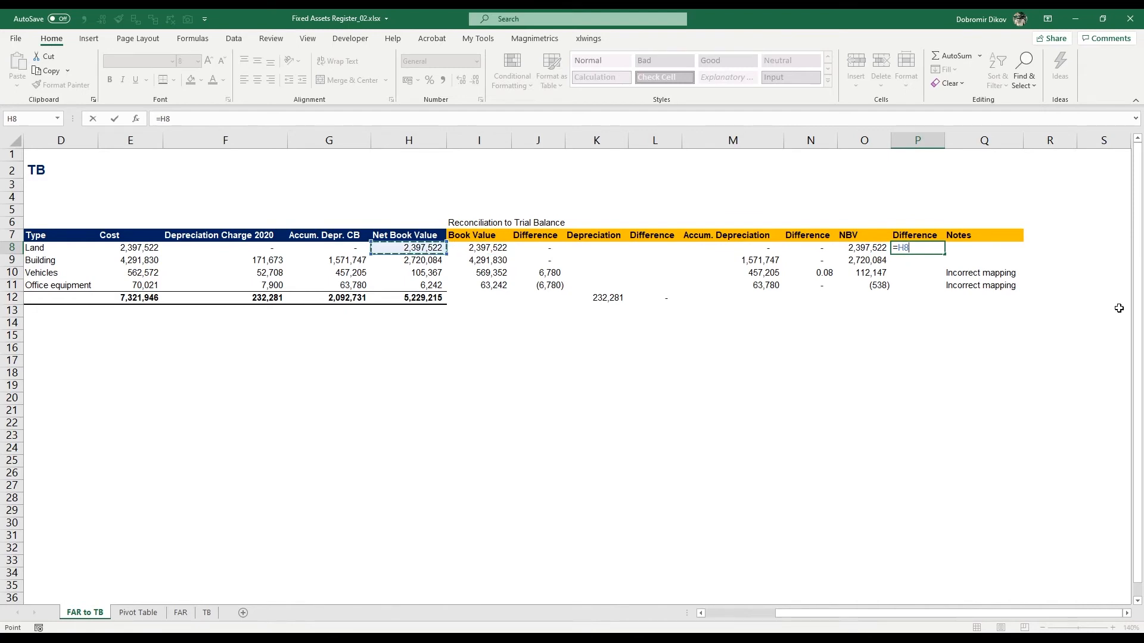
pyautogui.write('-')
pyautogui.press('Left')
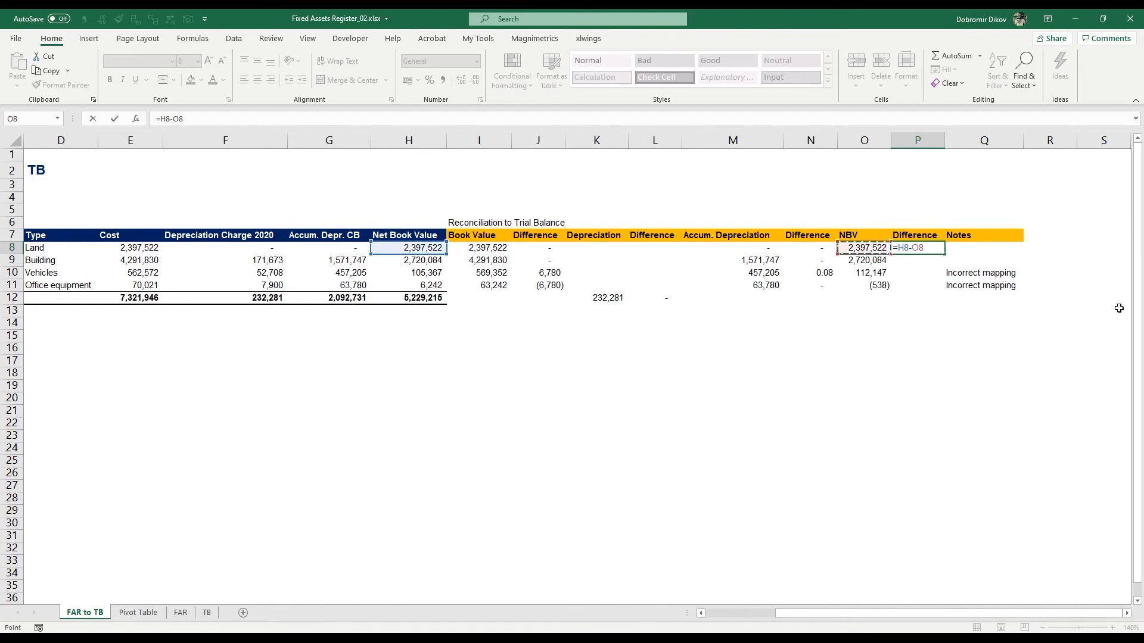
pyautogui.hotkey('ctrl', 'Return')
pyautogui.hotkey('shift', 'Down')
pyautogui.hotkey('shift', 'Down')
pyautogui.hotkey('shift', 'Down')
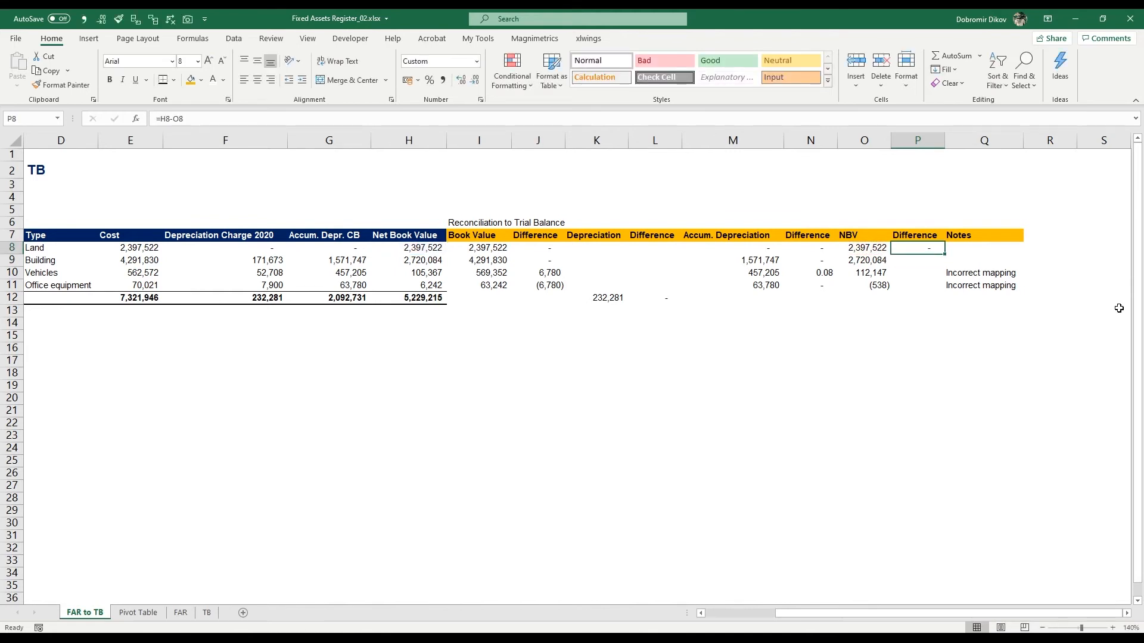
pyautogui.hotkey('ctrl', 'd')
# Step: Examine the difference formulas in columns N, O, P and J to compare their subtraction order
pyautogui.press('Down')
pyautogui.press('Down')
pyautogui.press('Down')
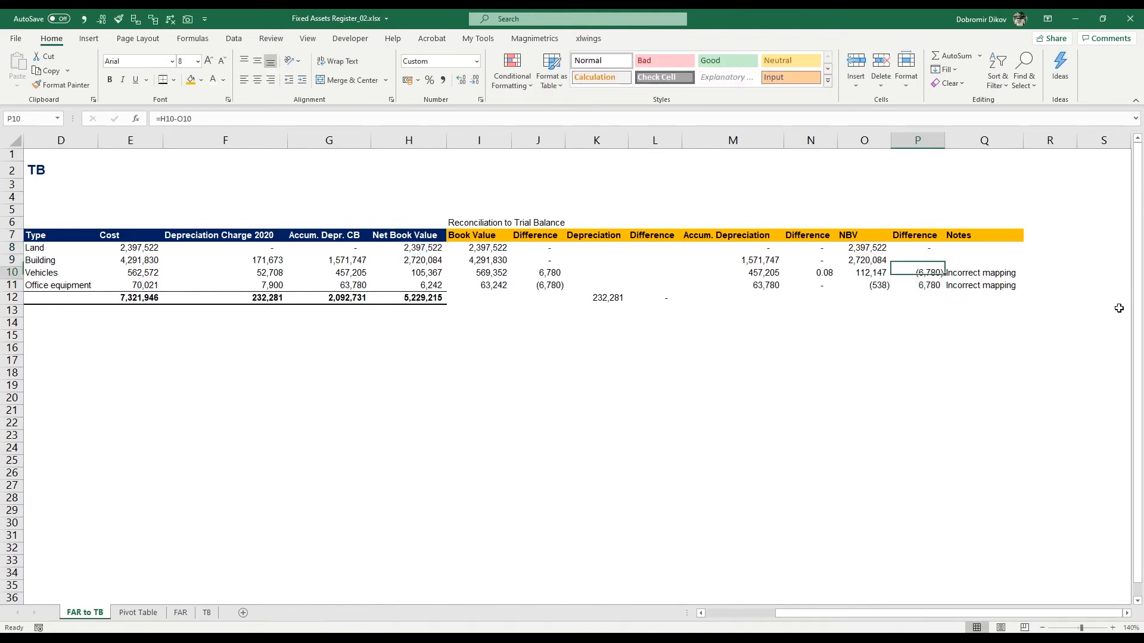
pyautogui.press('Left')
pyautogui.press('Left')
pyautogui.press('Left')
pyautogui.press('Left')
pyautogui.press('Left')
pyautogui.press('Left')
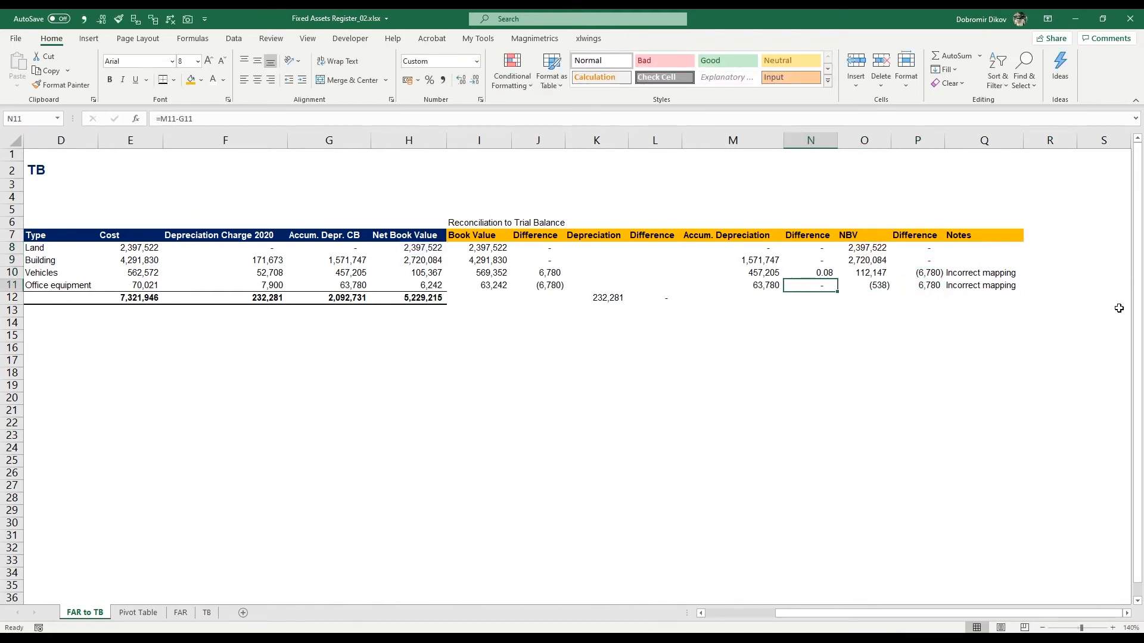
pyautogui.press('Up')
pyautogui.press('Down')
pyautogui.press('Right')
pyautogui.press('Right')
pyautogui.press('Right')
pyautogui.press('Right')
pyautogui.press('Right')
pyautogui.press('Right')
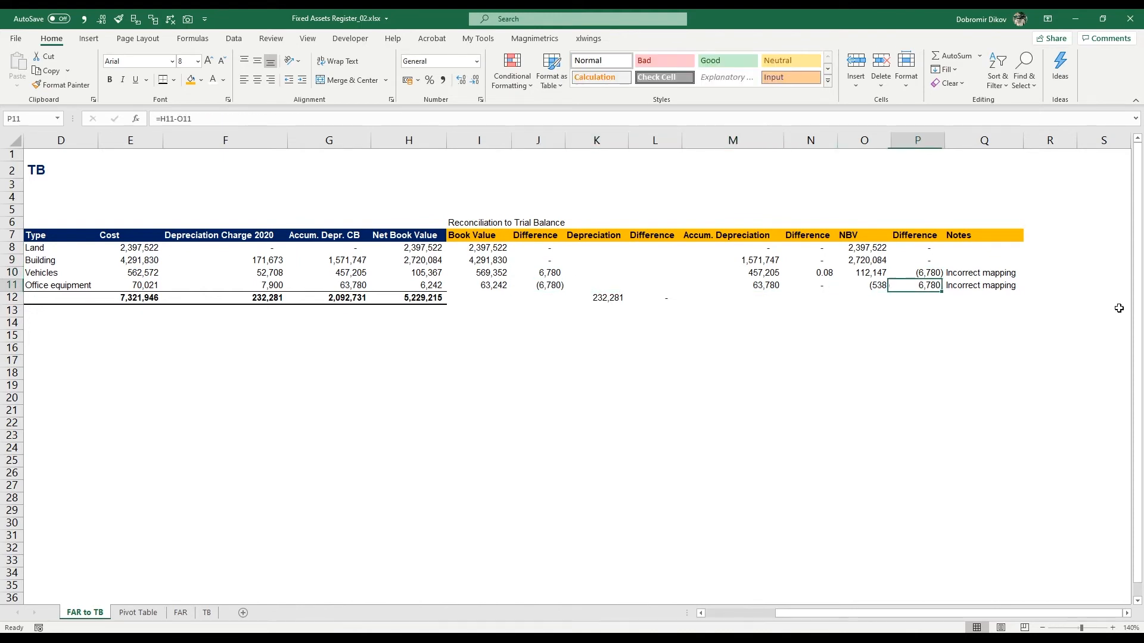
pyautogui.press('Up')
pyautogui.press('Down')
pyautogui.press('Left')
pyautogui.press('Left')
pyautogui.press('Left')
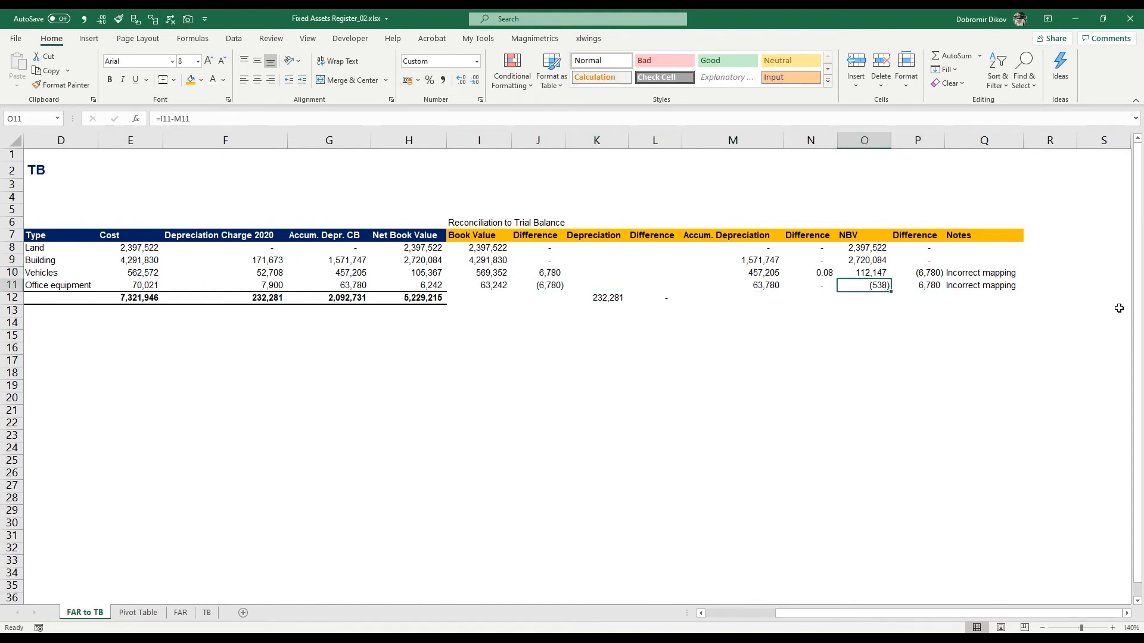
pyautogui.press('Right')
pyautogui.press('Right')
pyautogui.press('Right')
pyautogui.press('Up')
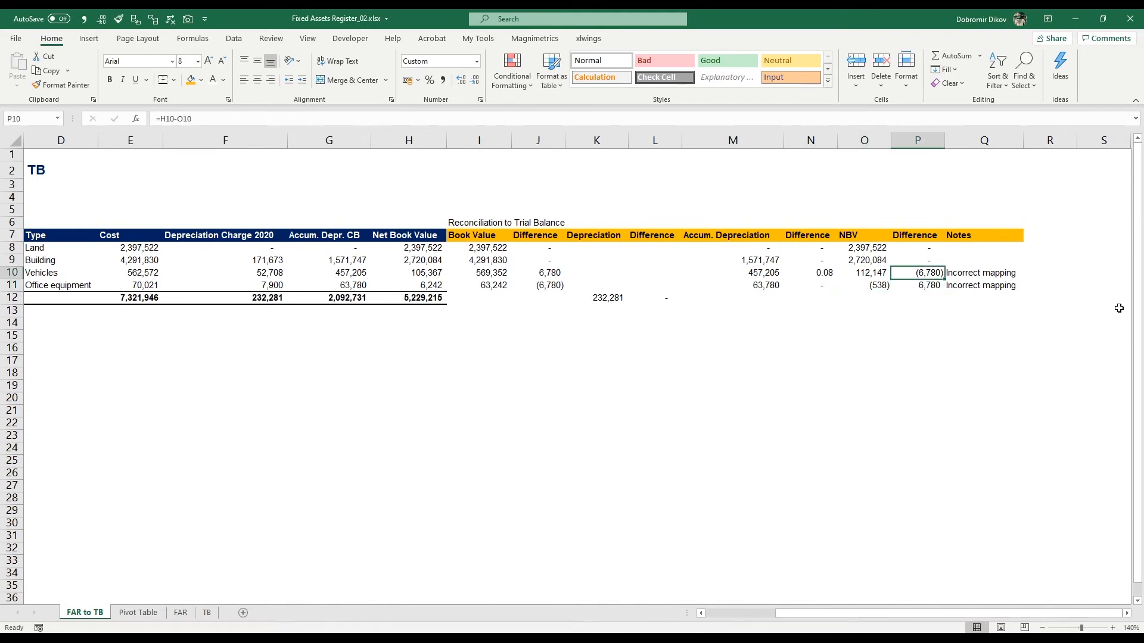
pyautogui.press('F2')
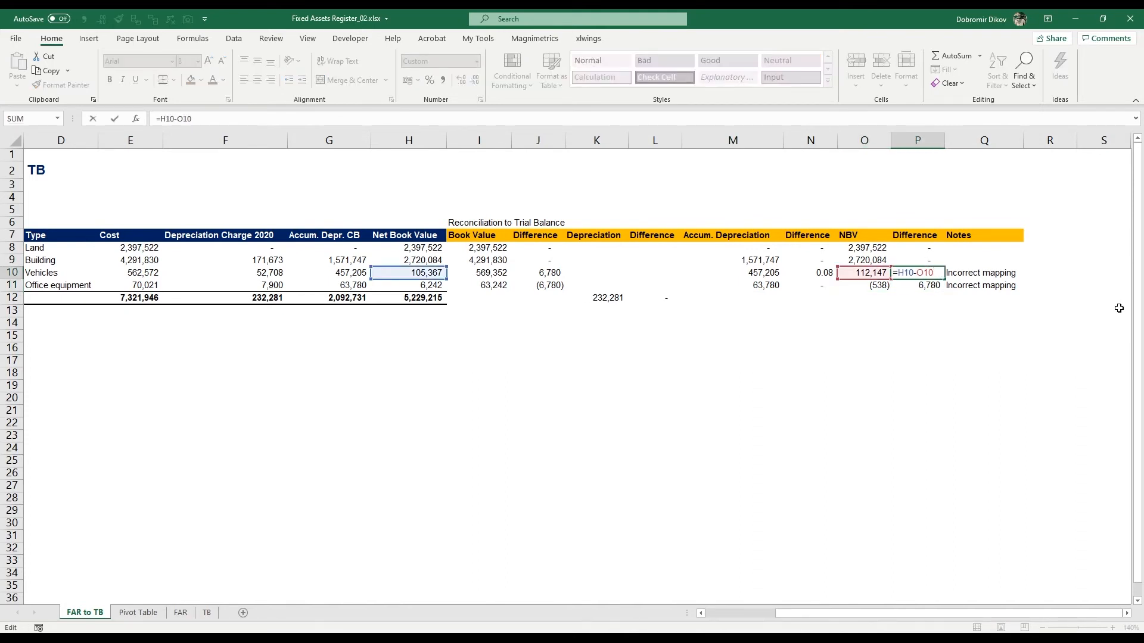
pyautogui.press('Escape')
pyautogui.click(554, 281)
pyautogui.doubleClick(541, 271)
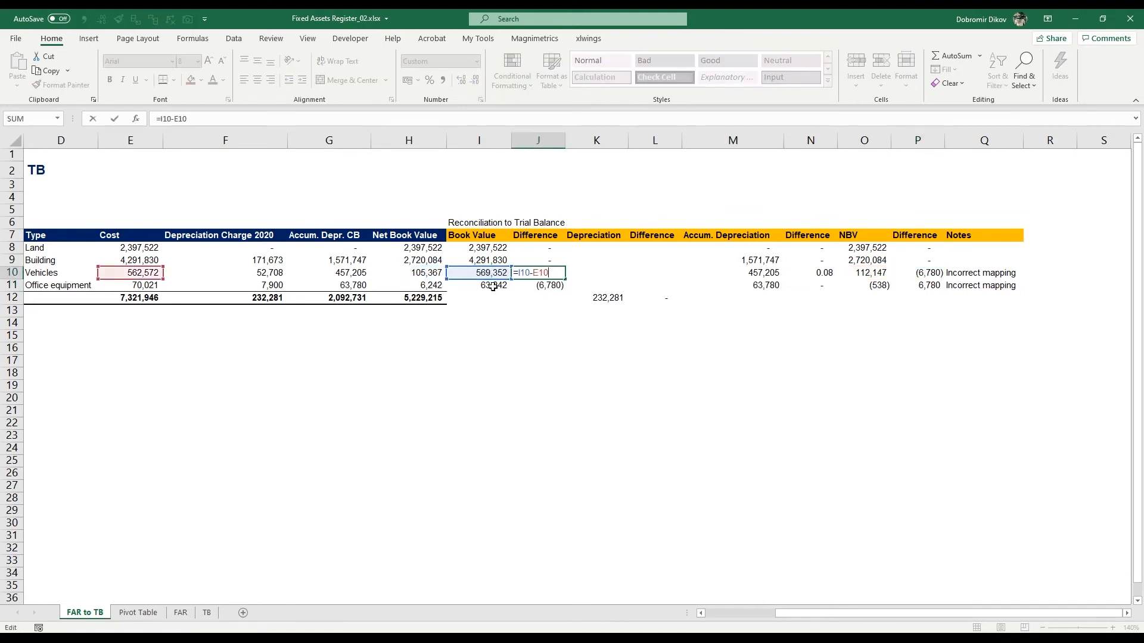
pyautogui.press('Escape')
# Step: Rewrite the NBV difference in P10 as =O10-H10
pyautogui.click(929, 274)
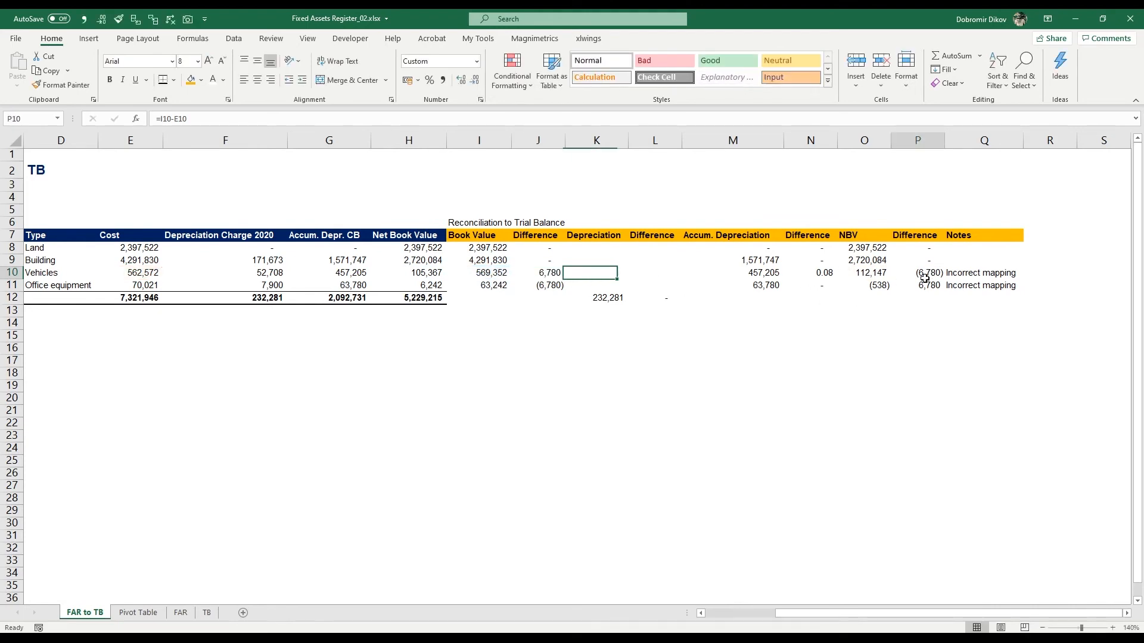
pyautogui.write('=')
pyautogui.press('Left')
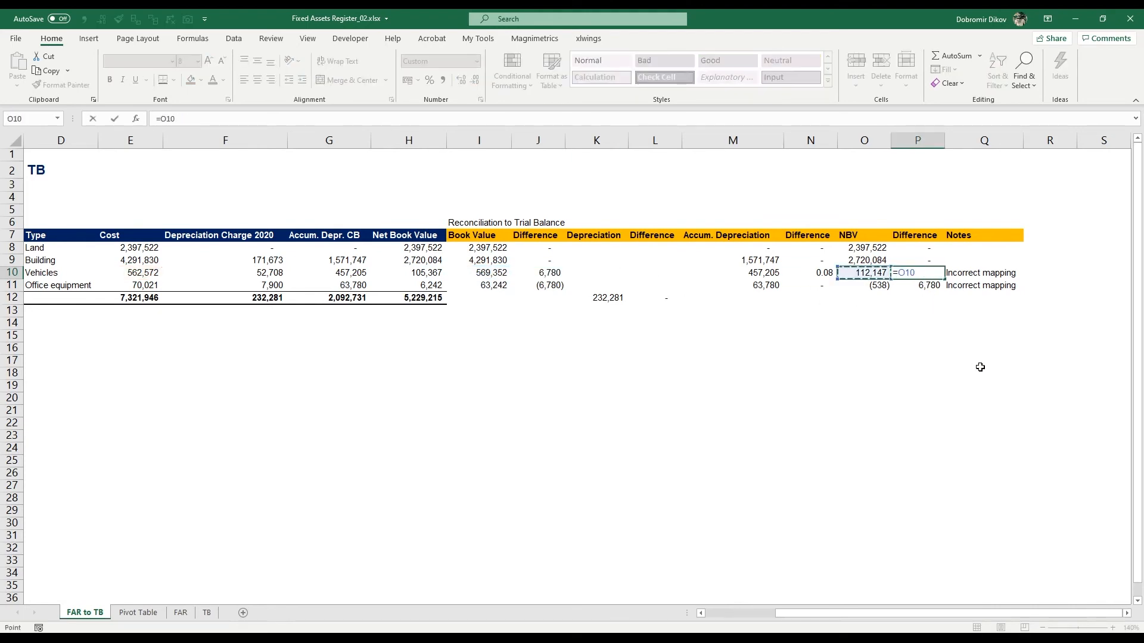
pyautogui.write('-')
pyautogui.press('Left')
pyautogui.press('Left')
pyautogui.press('Left')
pyautogui.press('Left')
pyautogui.press('Left')
pyautogui.press('Left')
pyautogui.press('Left')
pyautogui.press('Left')
pyautogui.press('Left')
pyautogui.press('Left')
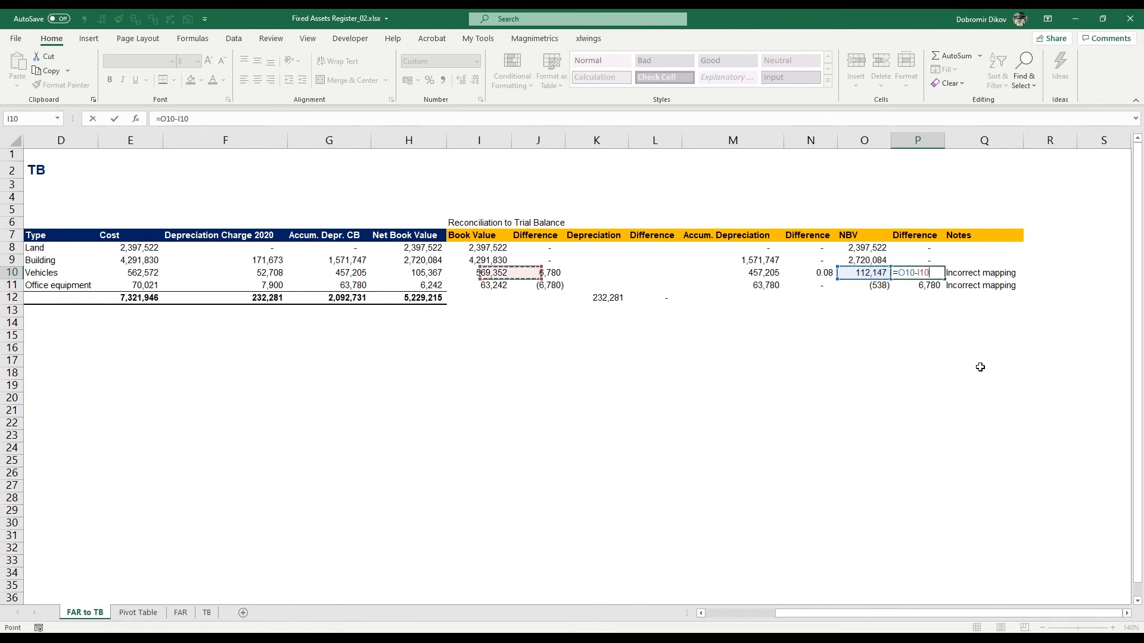
pyautogui.press('Left')
pyautogui.press('Right')
pyautogui.press('Right')
pyautogui.press('Right')
pyautogui.press('Right')
pyautogui.press('Left')
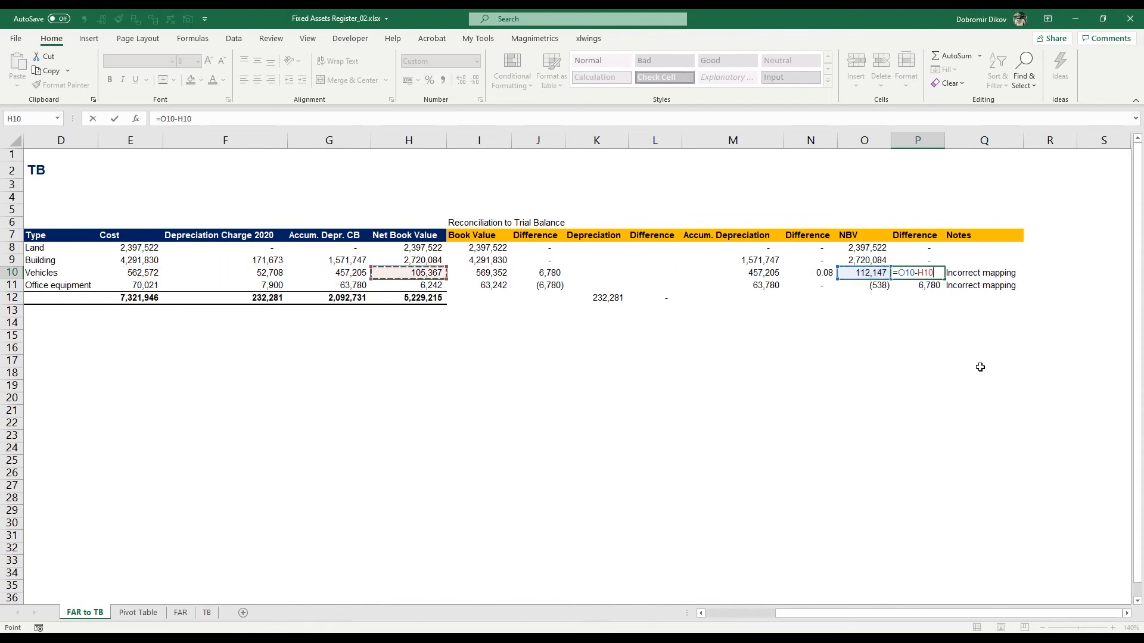
pyautogui.hotkey('ctrl', 'Return')
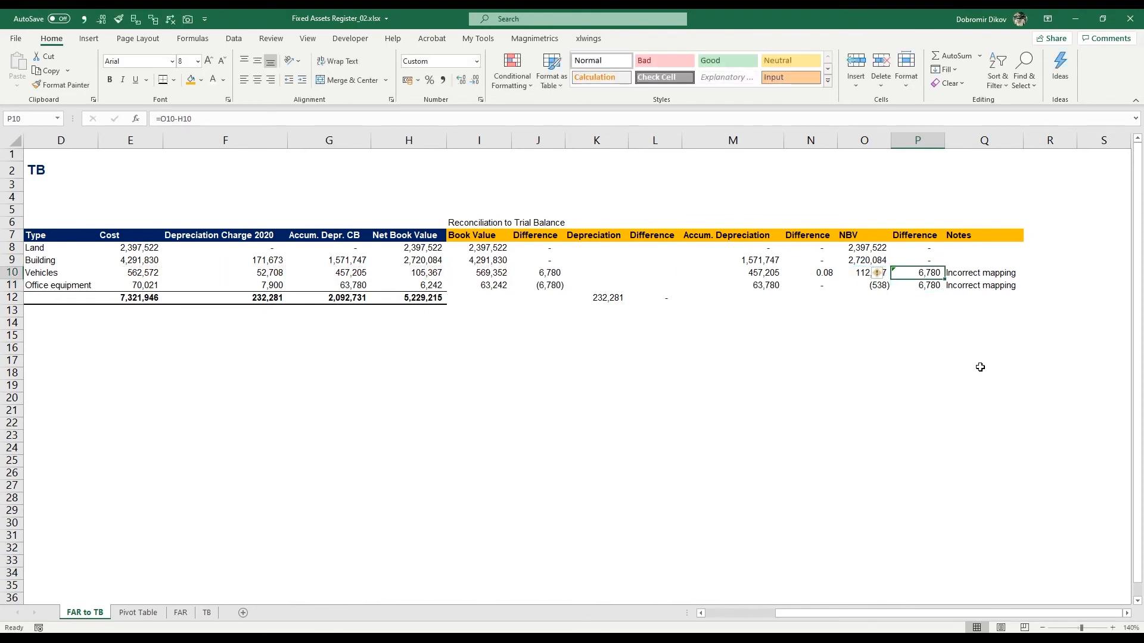
# Step: Copy the revised P10 difference formula into P11
pyautogui.hotkey('ctrl', 'c')
pyautogui.press('Down')
pyautogui.hotkey('ctrl', 'v')
pyautogui.press('Up')
pyautogui.press('Up')
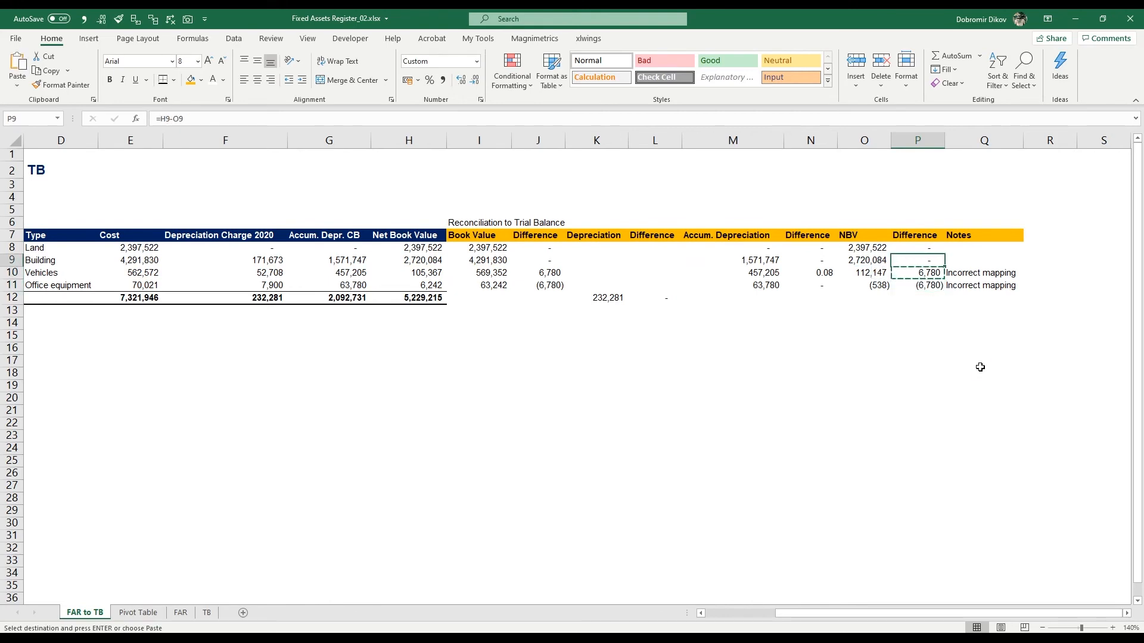
pyautogui.hotkey('shift', 'Up')
pyautogui.press('Down')
pyautogui.press('Down')
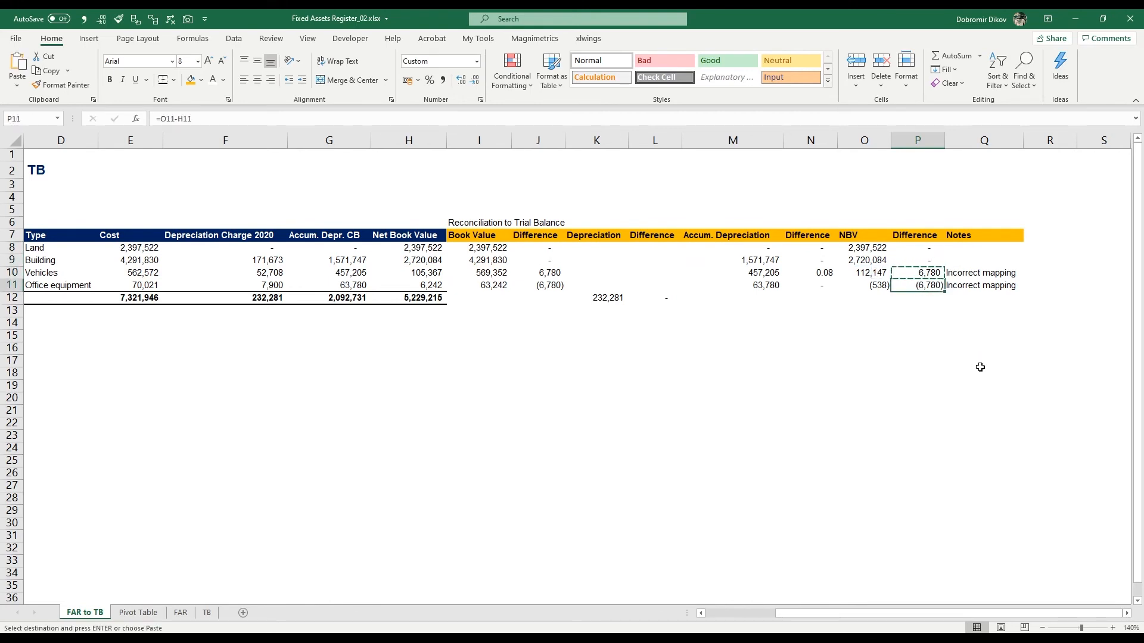
pyautogui.press('Escape')
pyautogui.press('Right')
pyautogui.press('Left')
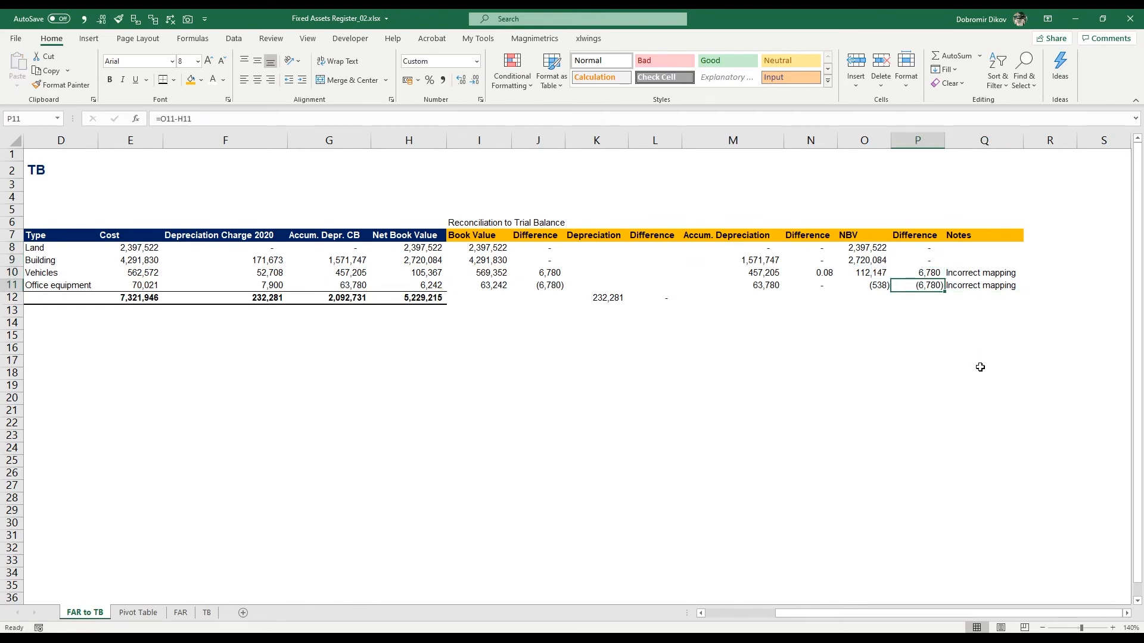
# Step: Select the difference cells in columns J, L, N and P and start a conditional formatting rule for cell values not equal to 0
pyautogui.moveTo(549, 248); pyautogui.dragTo(550, 286)
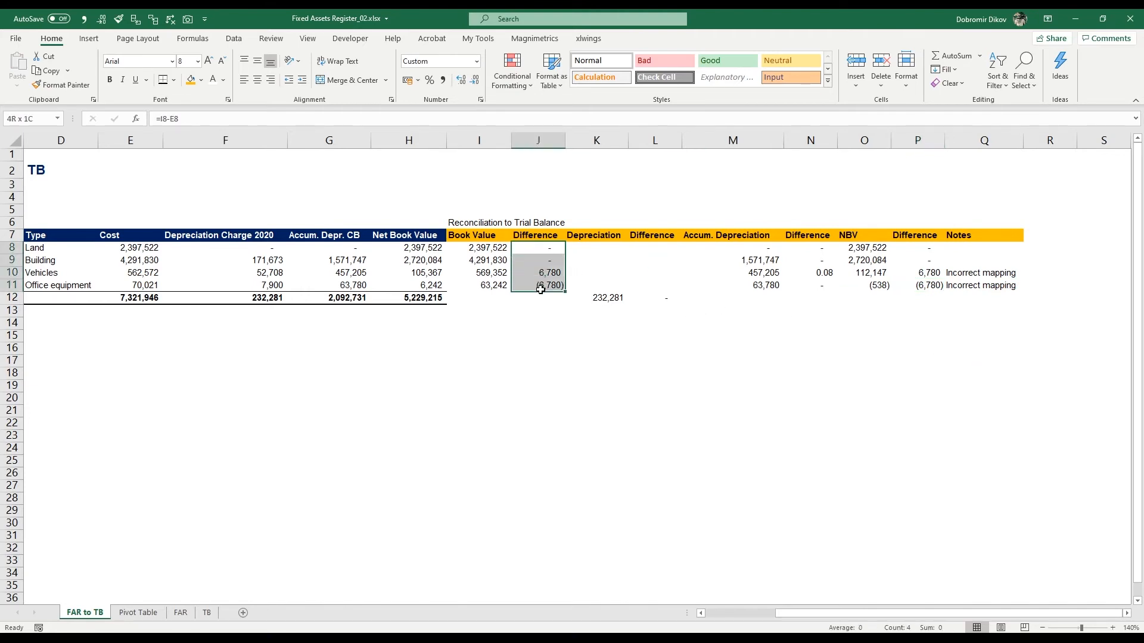
pyautogui.keyDown('ctrl'); pyautogui.click(652, 297); pyautogui.keyUp('ctrl')
pyautogui.moveTo(817, 248); pyautogui.dragTo(818, 286)
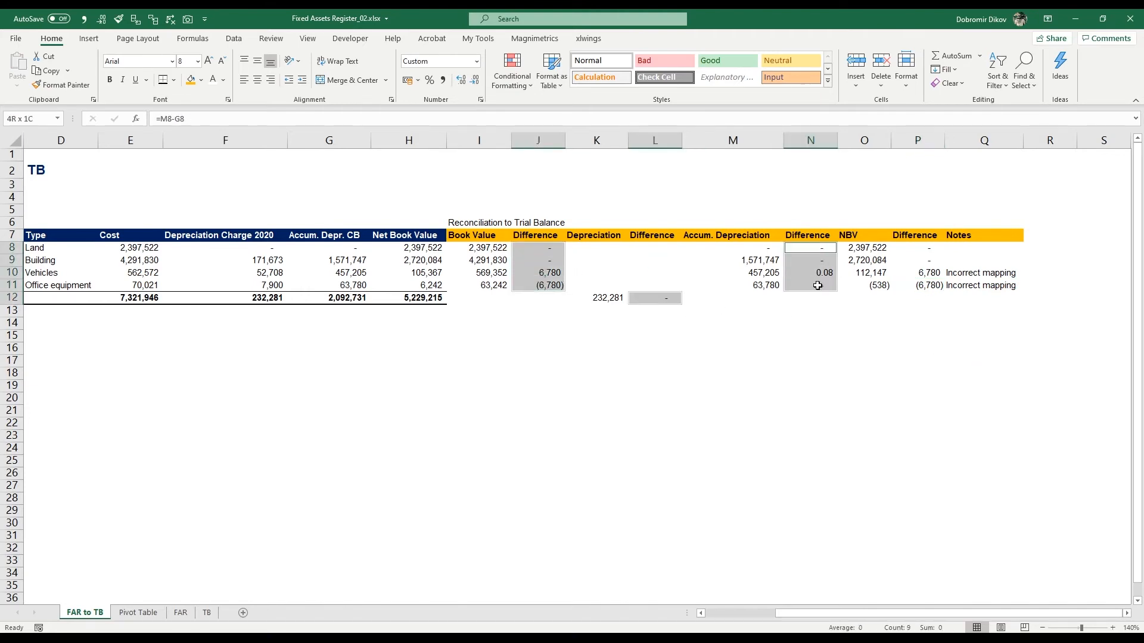
pyautogui.moveTo(933, 248); pyautogui.dragTo(926, 284)
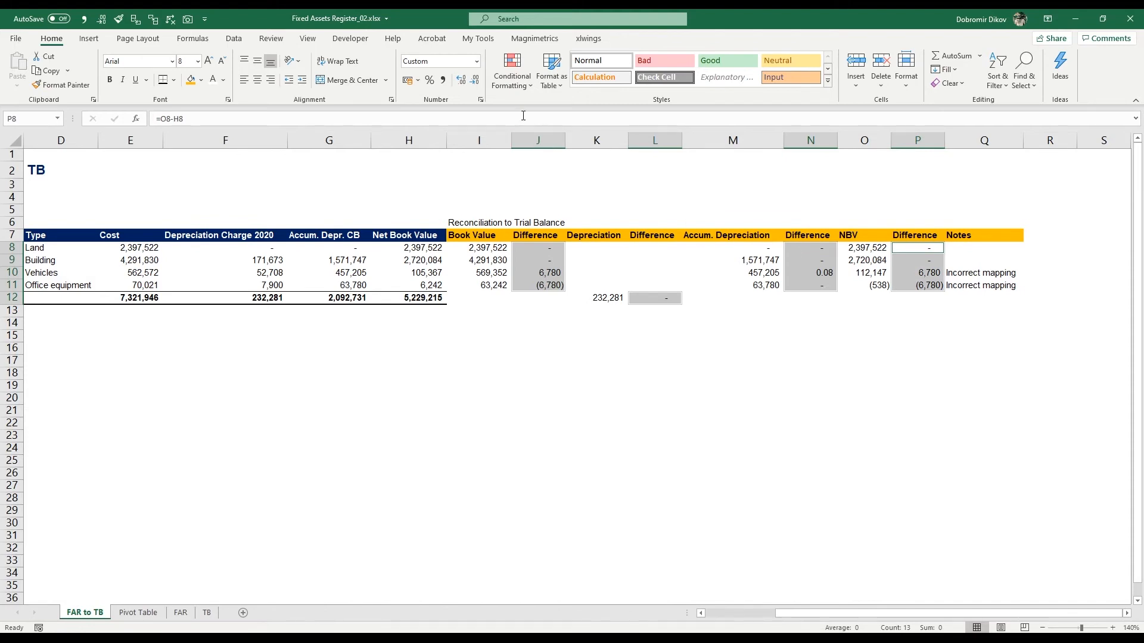
pyautogui.click(512, 77)
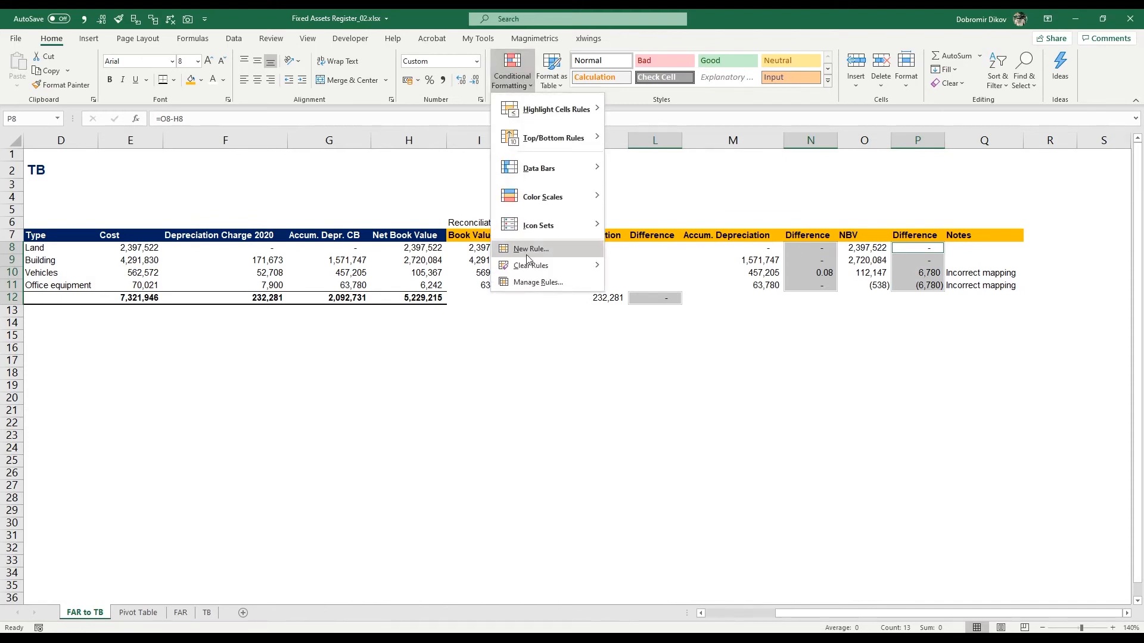
pyautogui.click(689, 296)
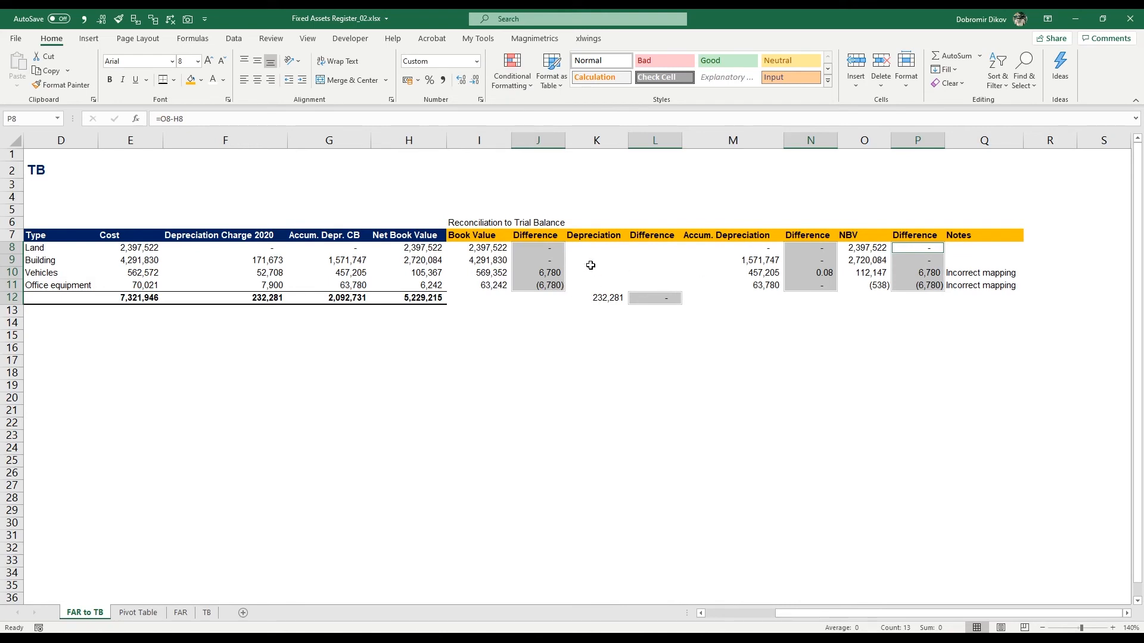
pyautogui.click(512, 76)
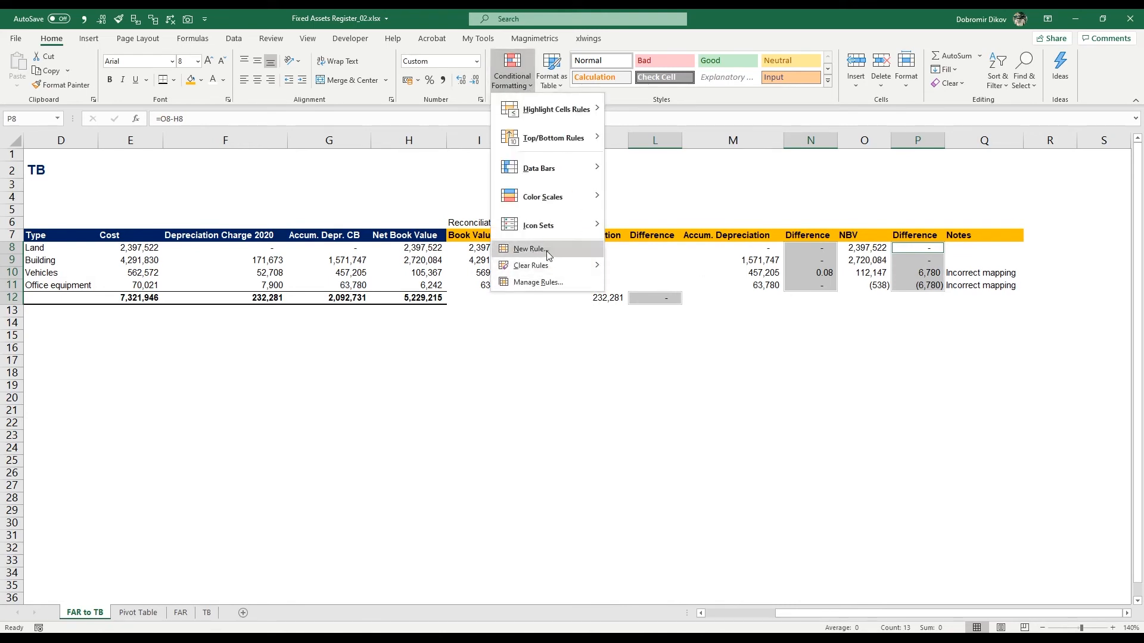
pyautogui.click(528, 249)
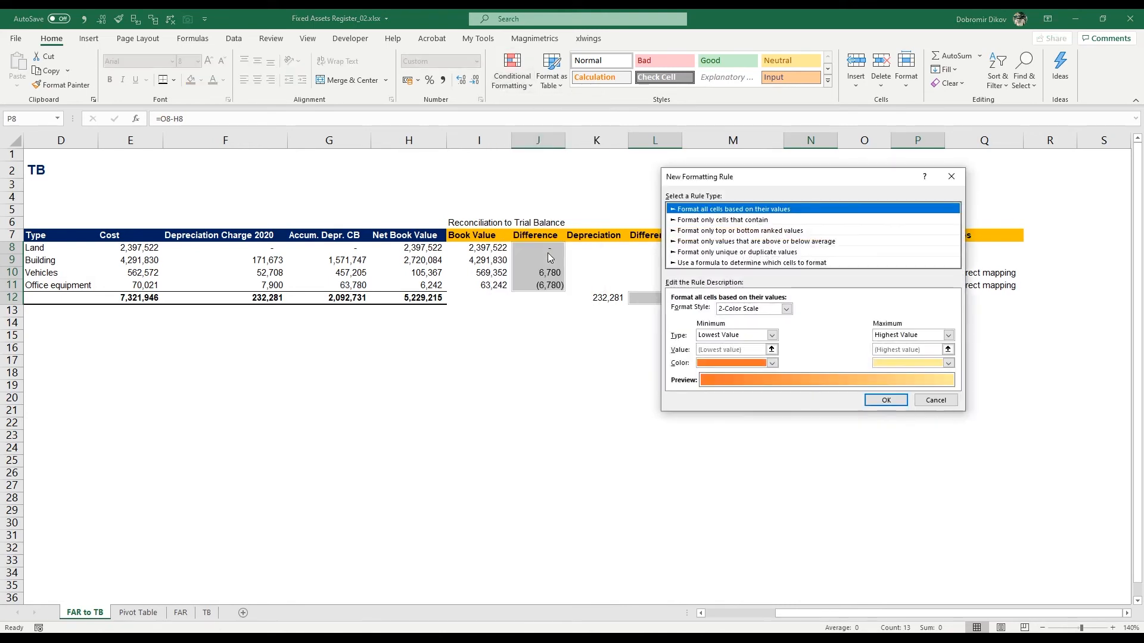
pyautogui.click(716, 221)
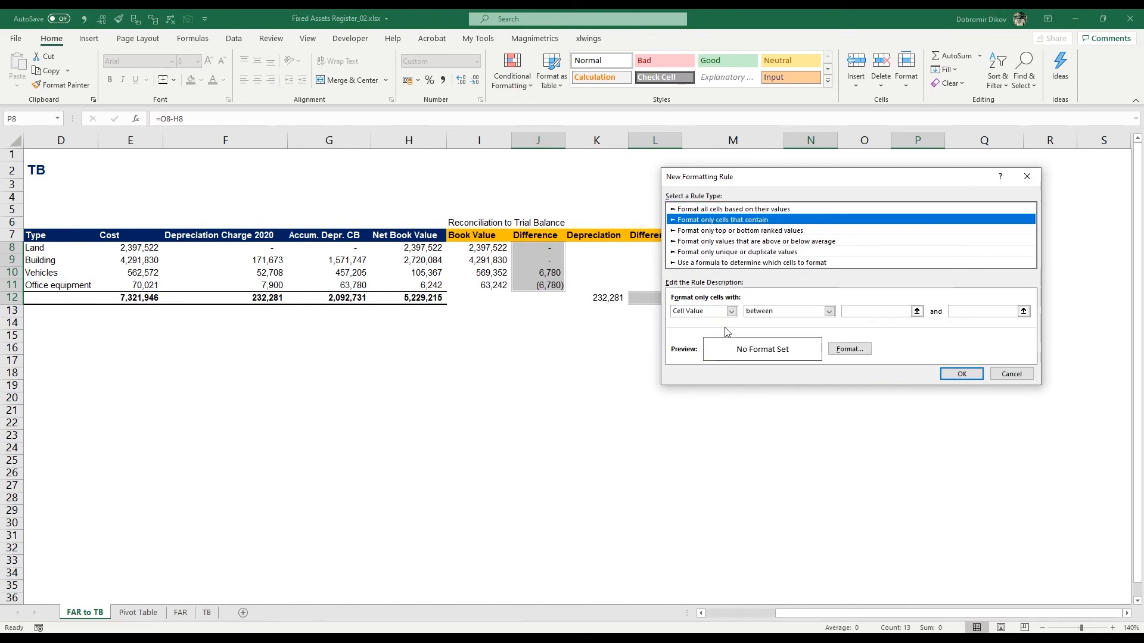
pyautogui.click(767, 312)
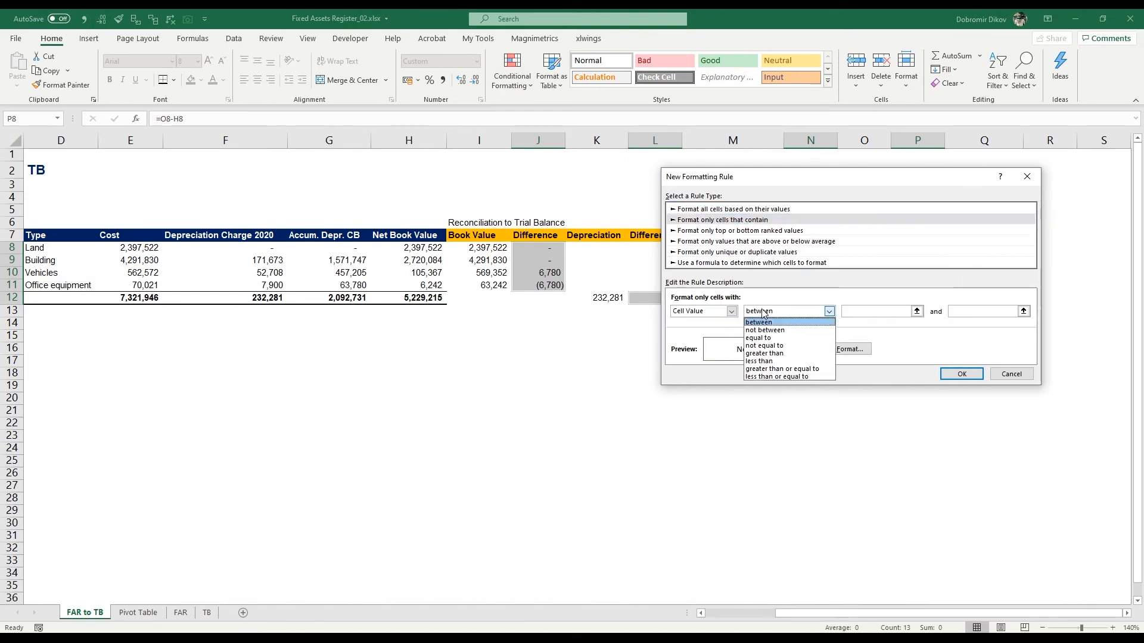
pyautogui.click(769, 346)
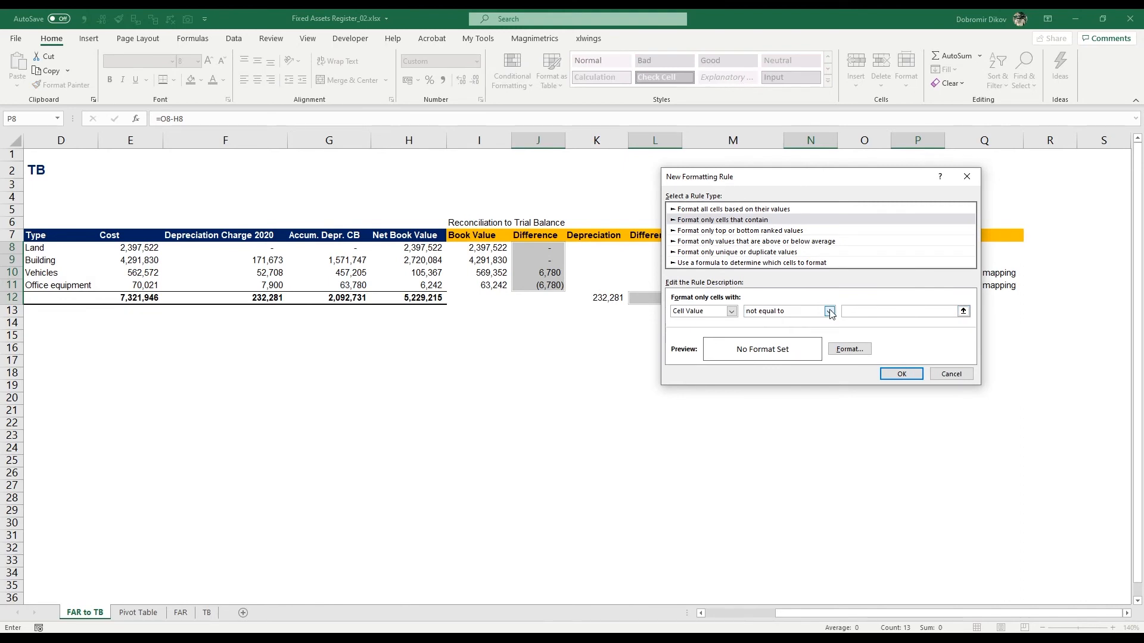
# Step: Format the rule with red font and yellow fill, then apply it to the selected difference cells
pyautogui.click(845, 349)
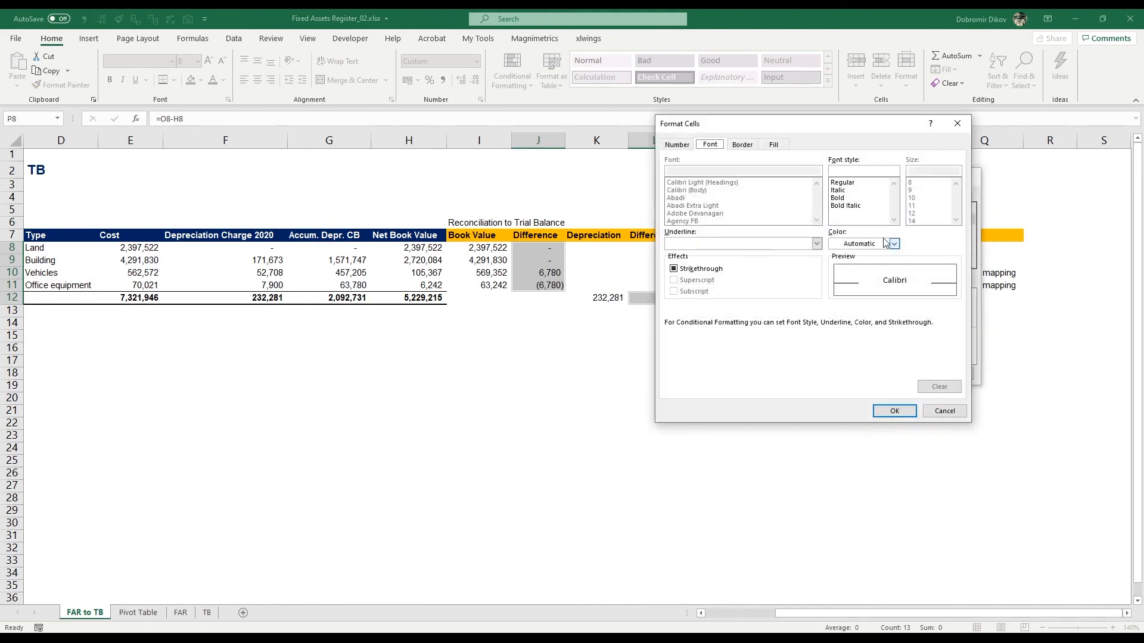
pyautogui.click(882, 245)
pyautogui.click(844, 373)
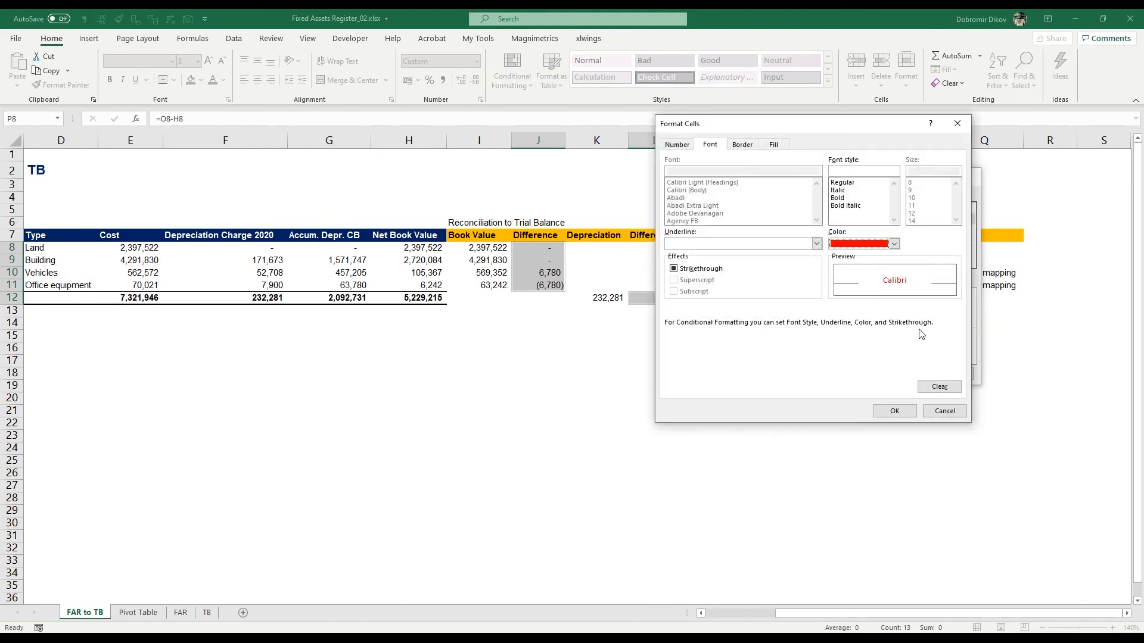
pyautogui.click(773, 144)
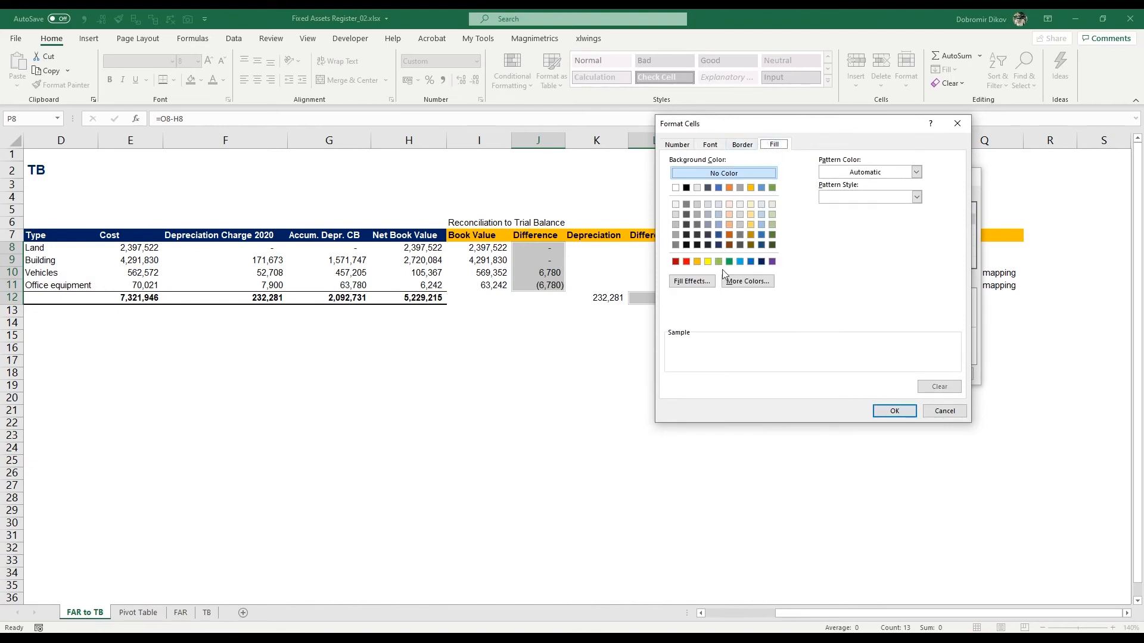
pyautogui.click(708, 262)
pyautogui.click(894, 411)
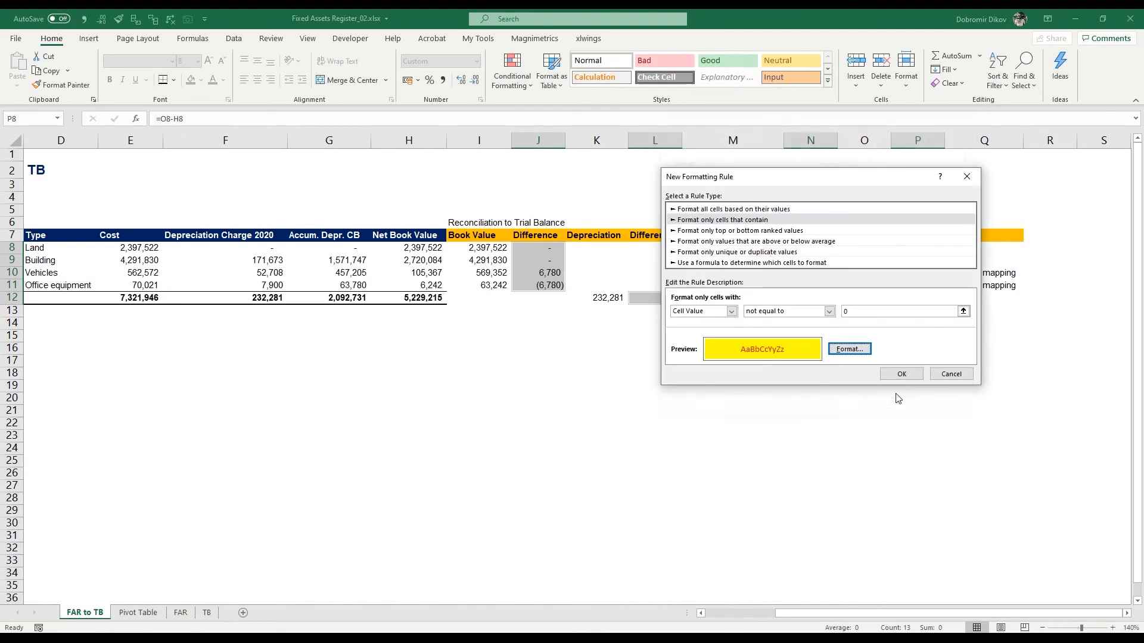
pyautogui.click(901, 374)
pyautogui.click(841, 322)
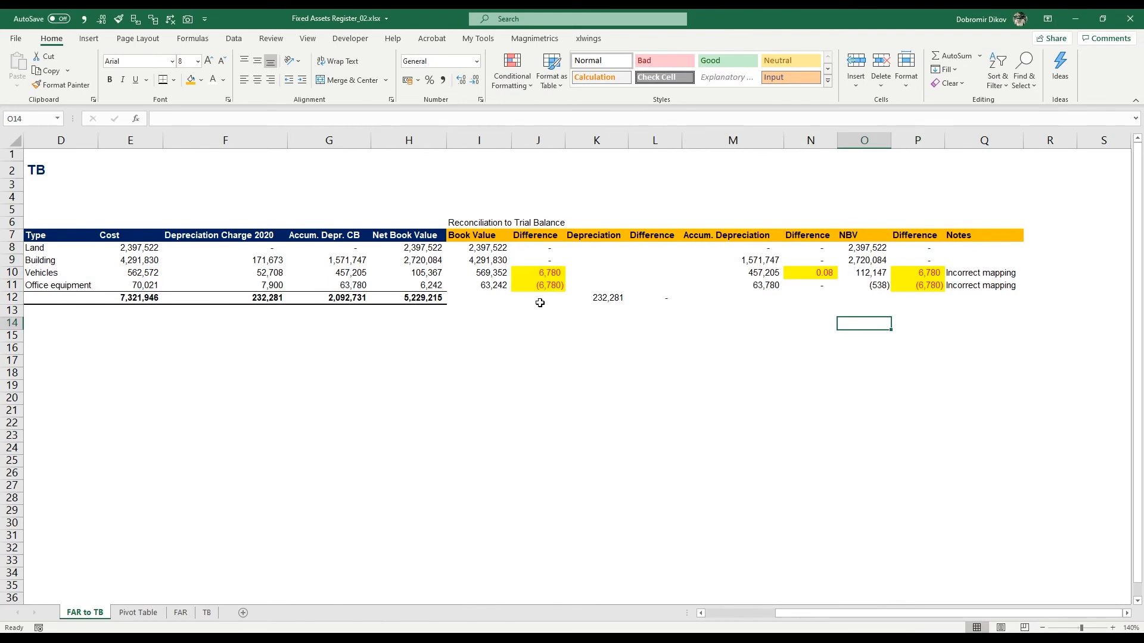
# Step: Browse the FAR, Pivot Table and TB sheets, then return to the FAR to TB reconciliation sheet
pyautogui.moveTo(500, 376); pyautogui.dragTo(18, 389)
pyautogui.click(485, 348)
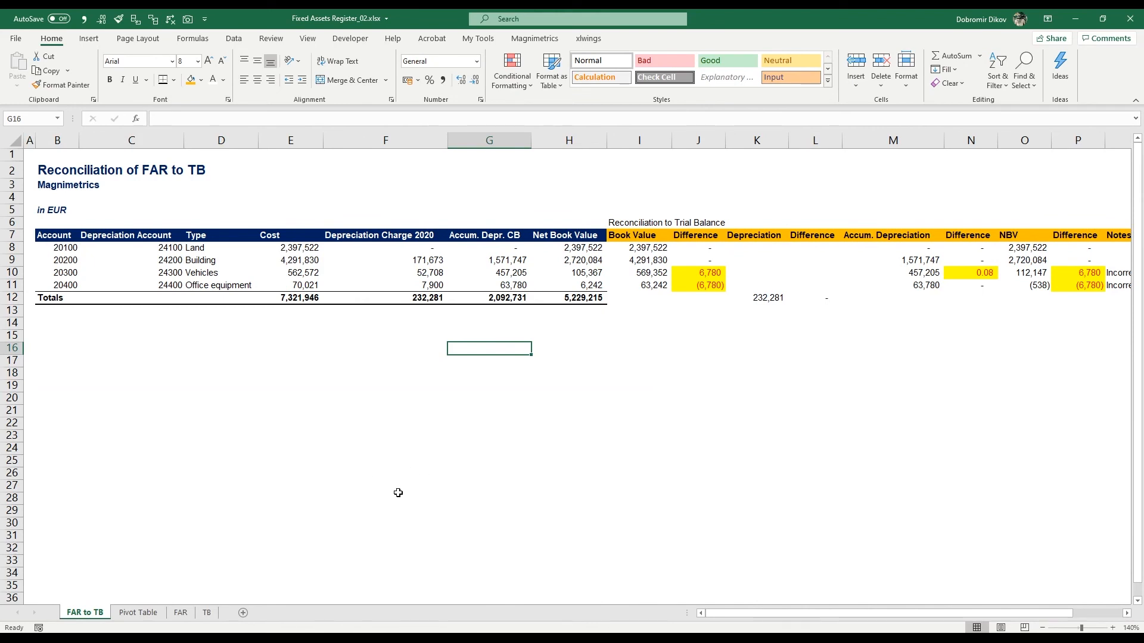
pyautogui.click(180, 614)
pyautogui.click(146, 613)
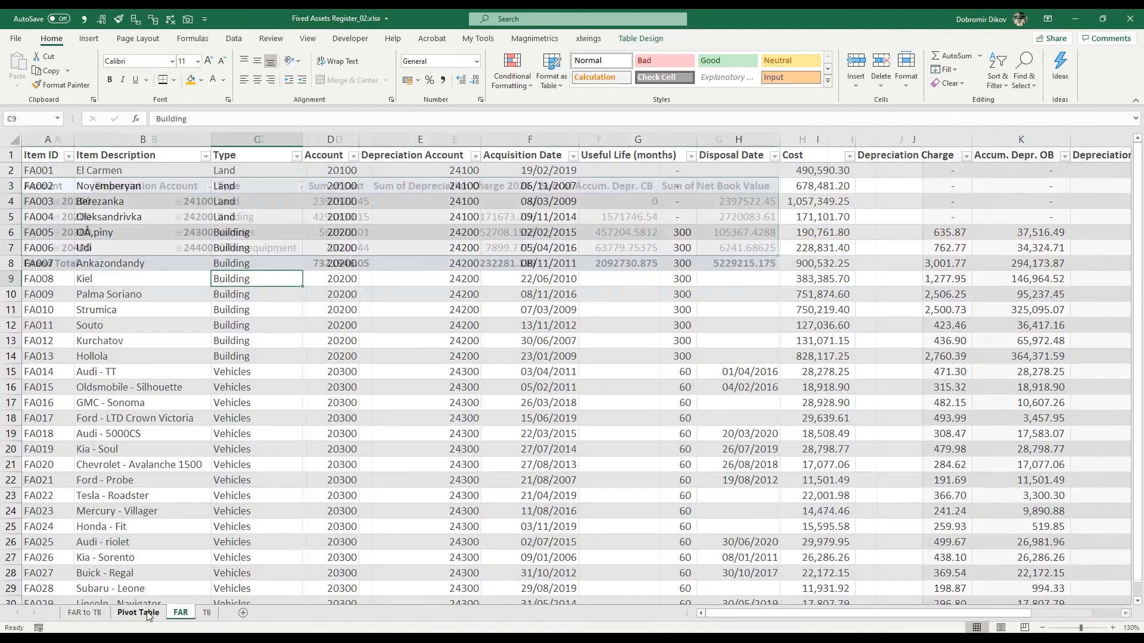
pyautogui.click(100, 613)
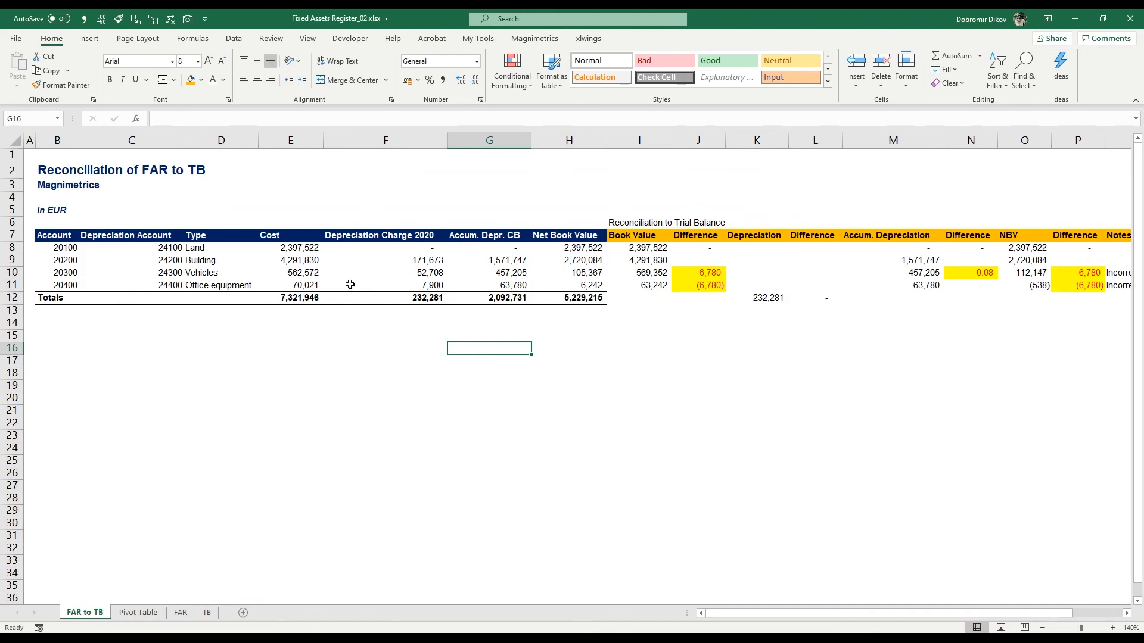
pyautogui.click(207, 613)
pyautogui.click(74, 612)
# Step: Examine the account columns and the accumulated depreciation lookup formula in M8
pyautogui.moveTo(60, 249); pyautogui.dragTo(52, 283)
pyautogui.click(171, 252)
pyautogui.moveTo(171, 251); pyautogui.dragTo(168, 291)
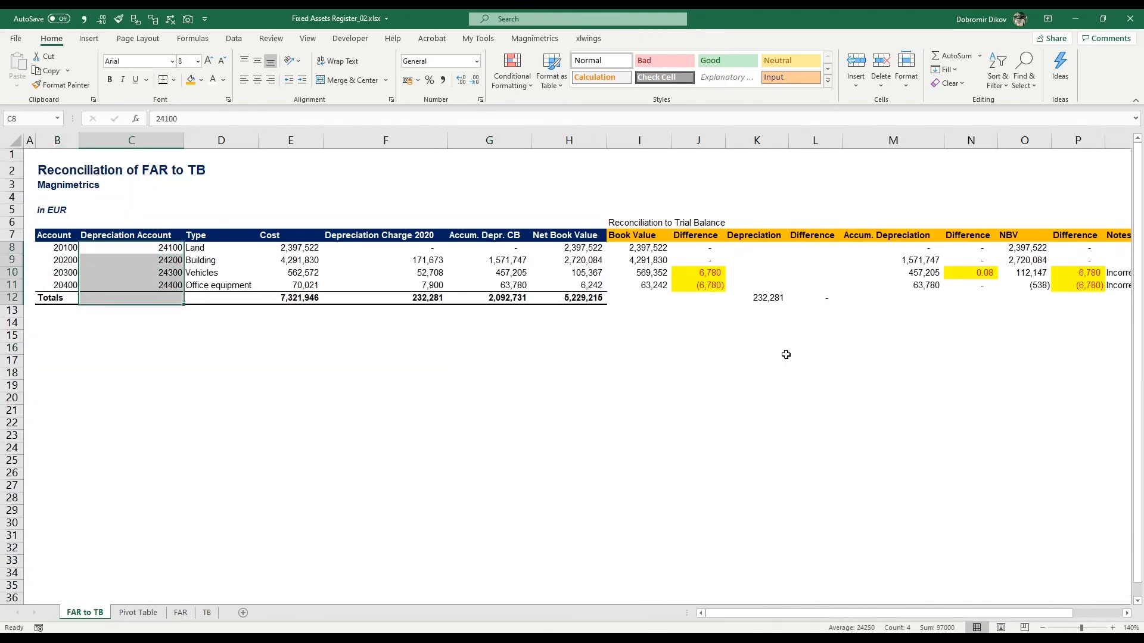
pyautogui.click(868, 357)
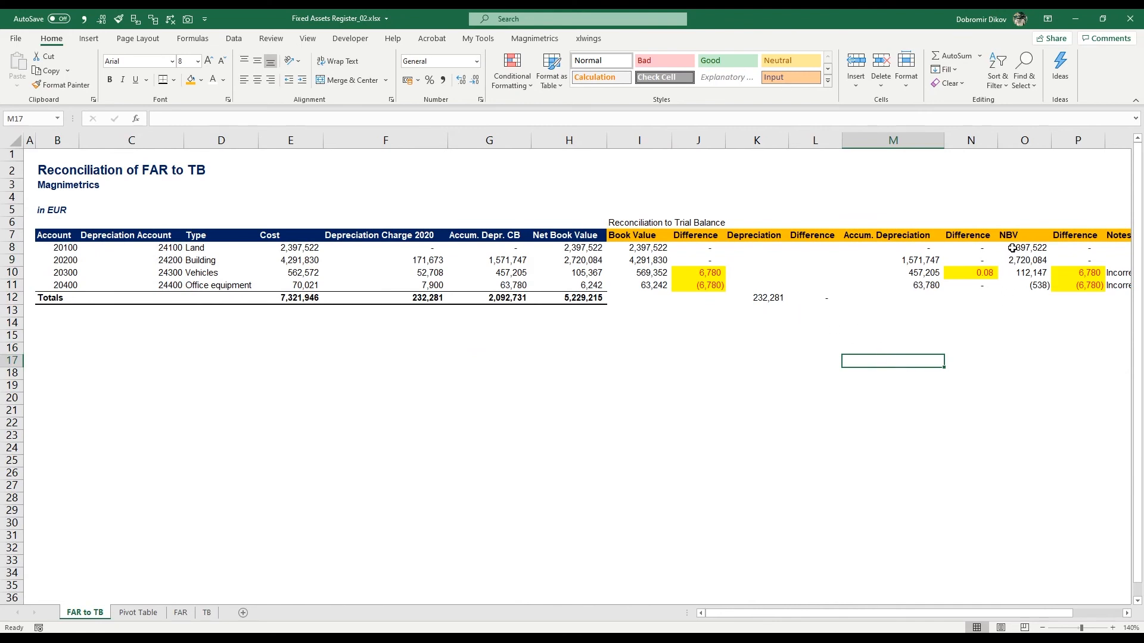
pyautogui.click(917, 249)
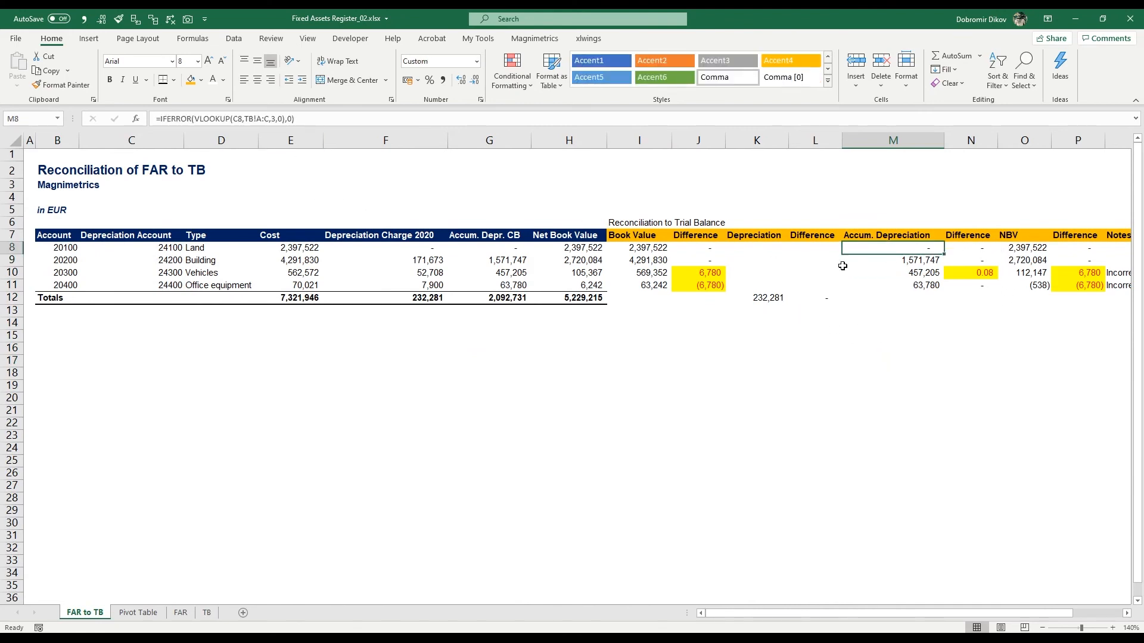
pyautogui.press('F2')
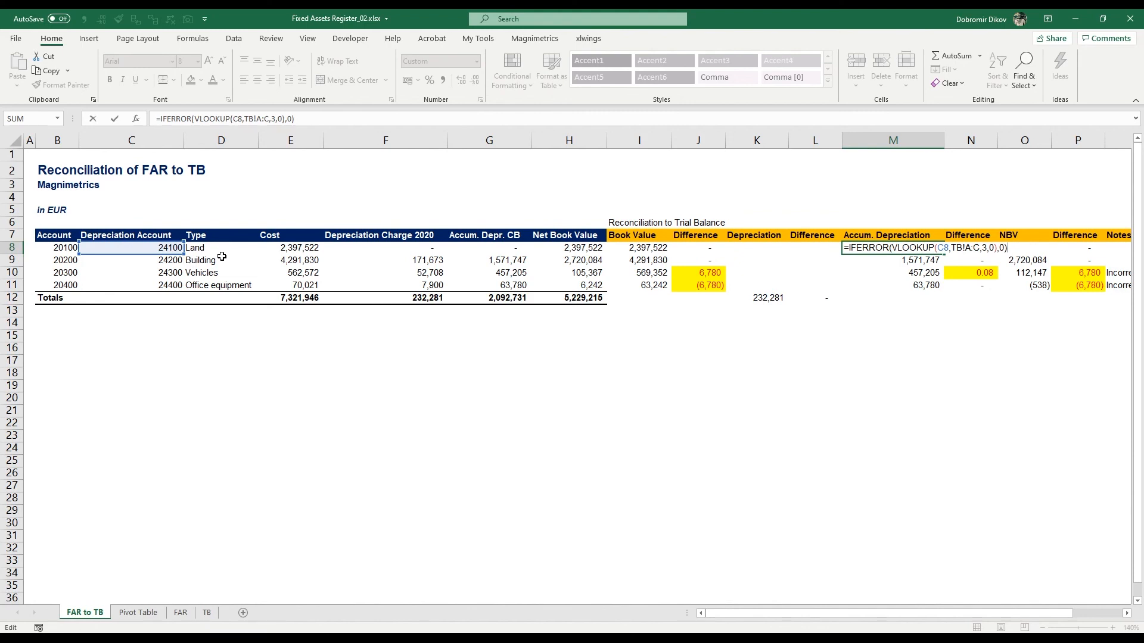
pyautogui.hotkey('ctrl', 'Return')
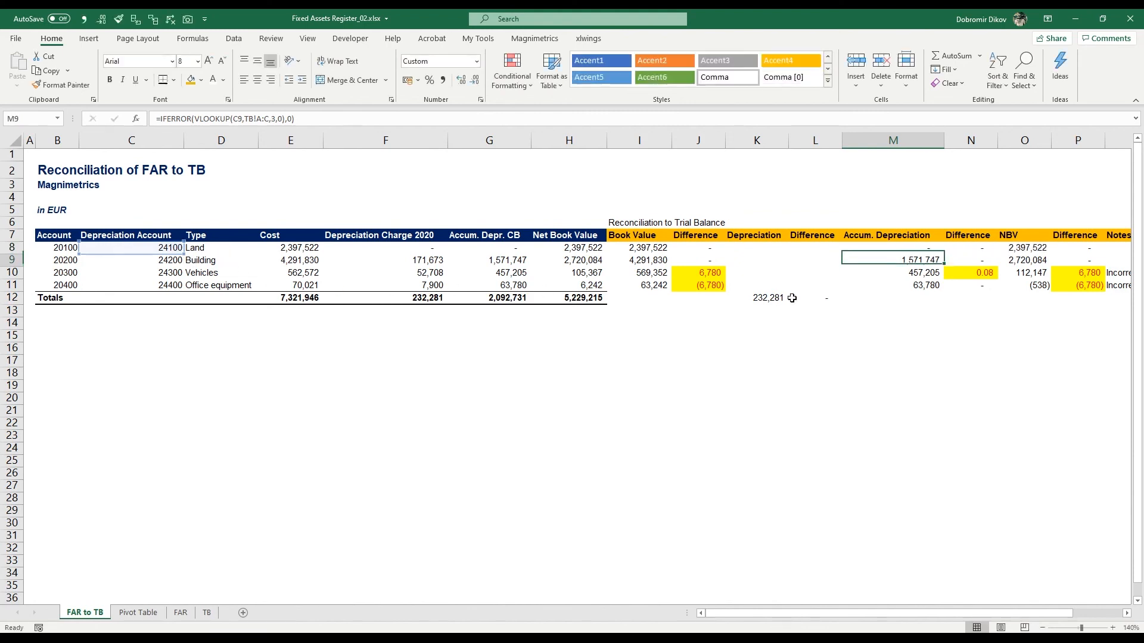